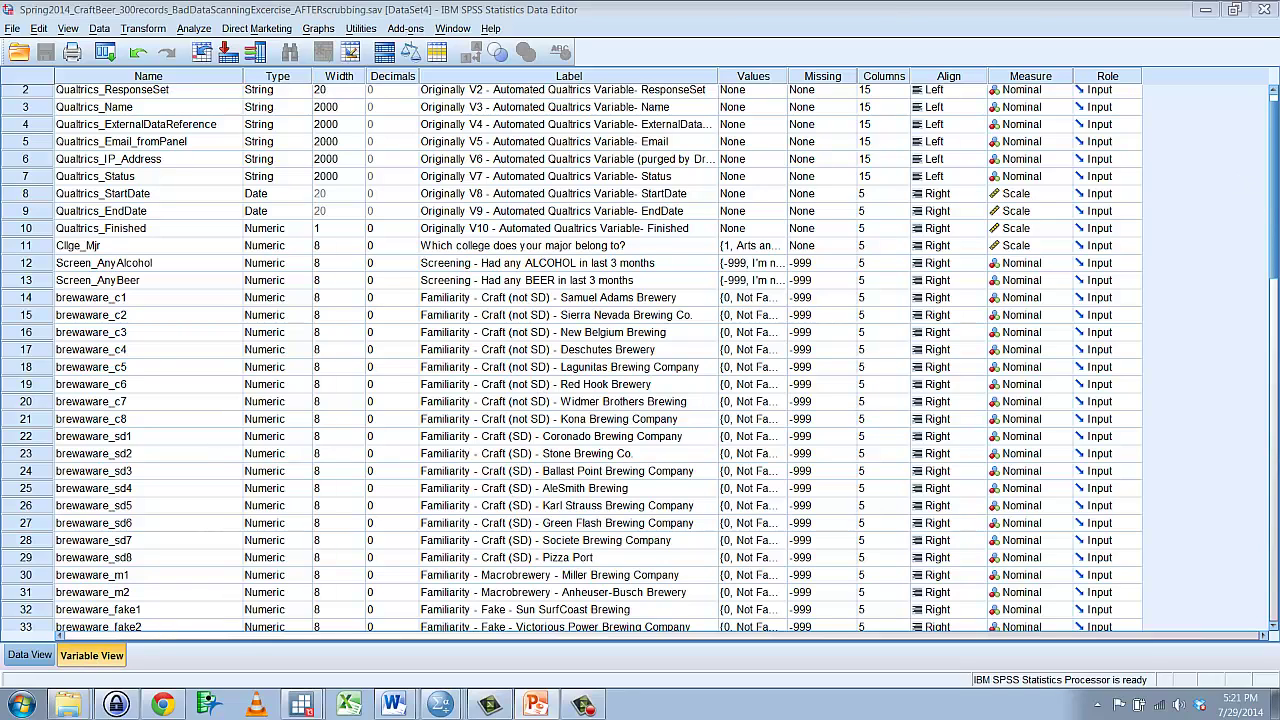
# Locate the Qualtrics_StartDate and Qualtrics_EndDate variables and widen both columns in the data grid to show full dates and times
pyautogui.scroll(1, 1272, 180)
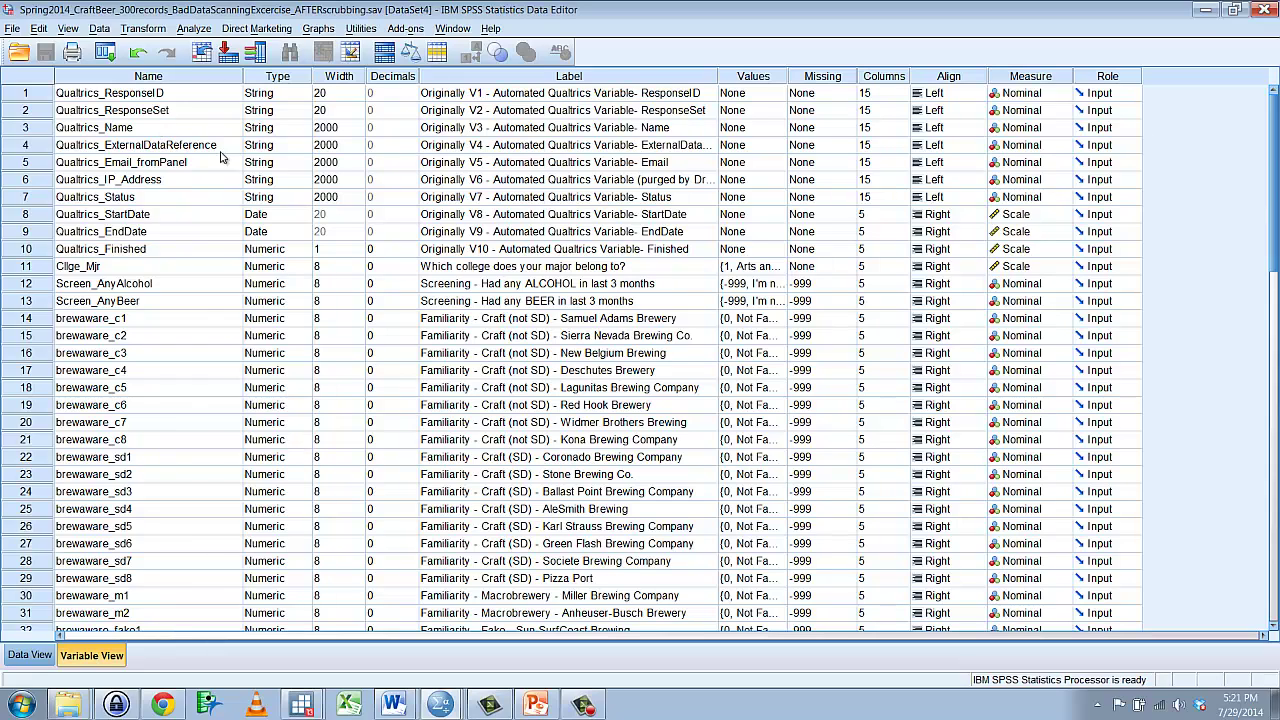
pyautogui.click(112, 218)
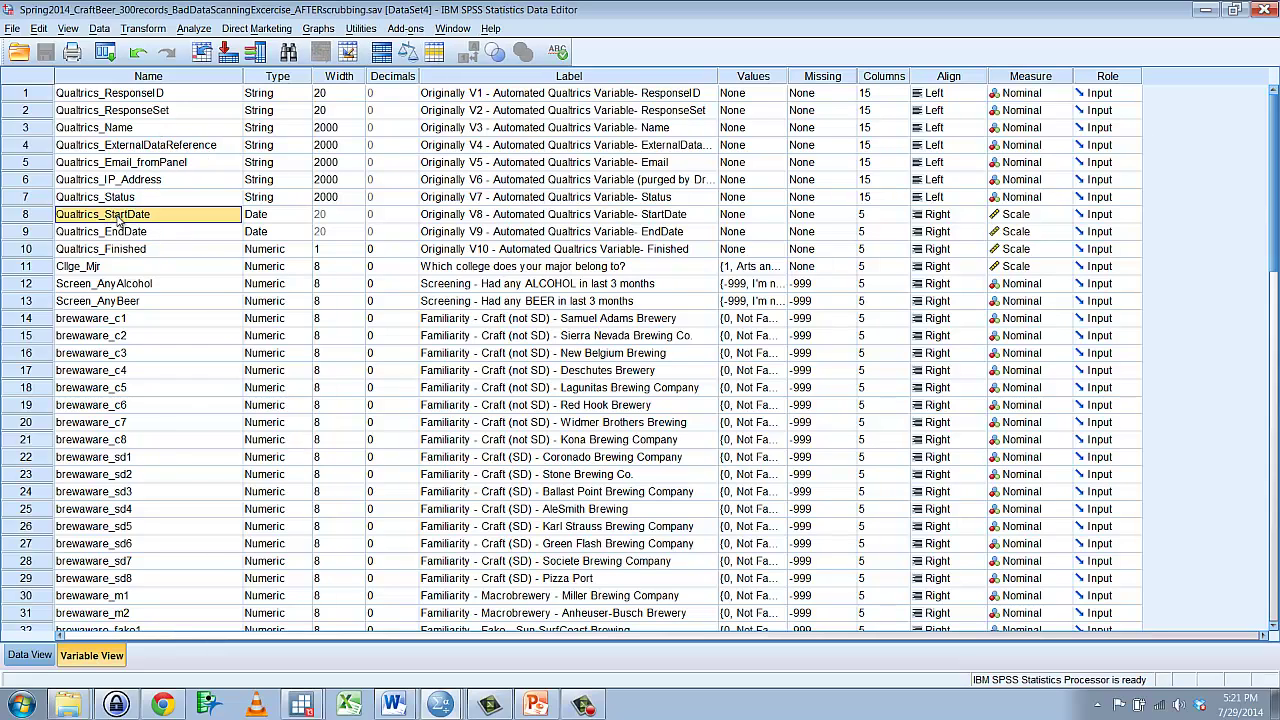
pyautogui.click(120, 236)
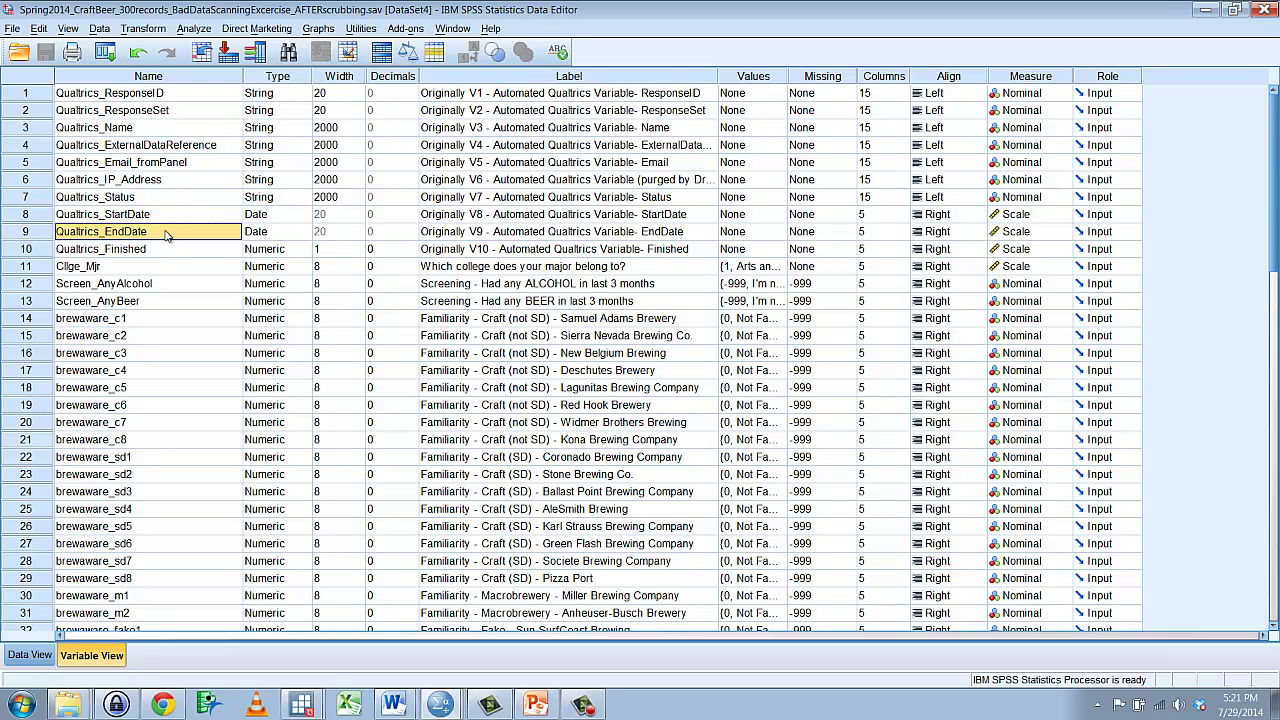
pyautogui.click(30, 655)
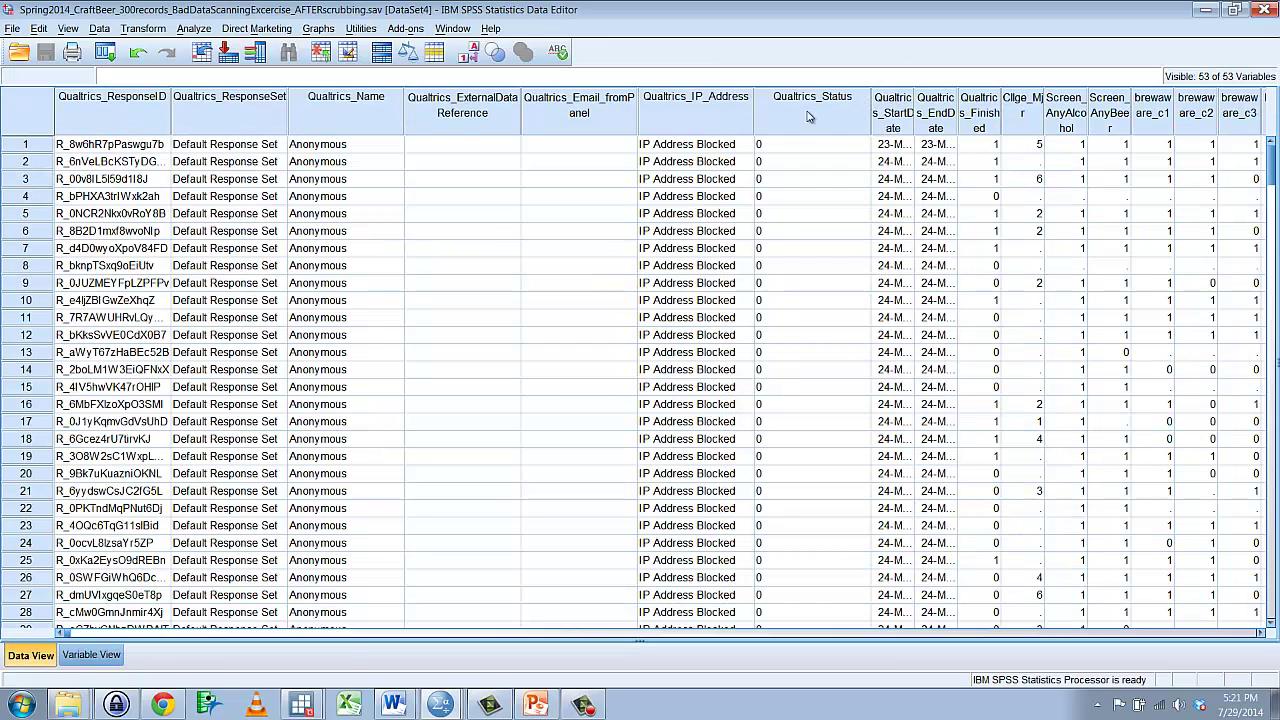
pyautogui.moveTo(871, 104); pyautogui.dragTo(935, 104)
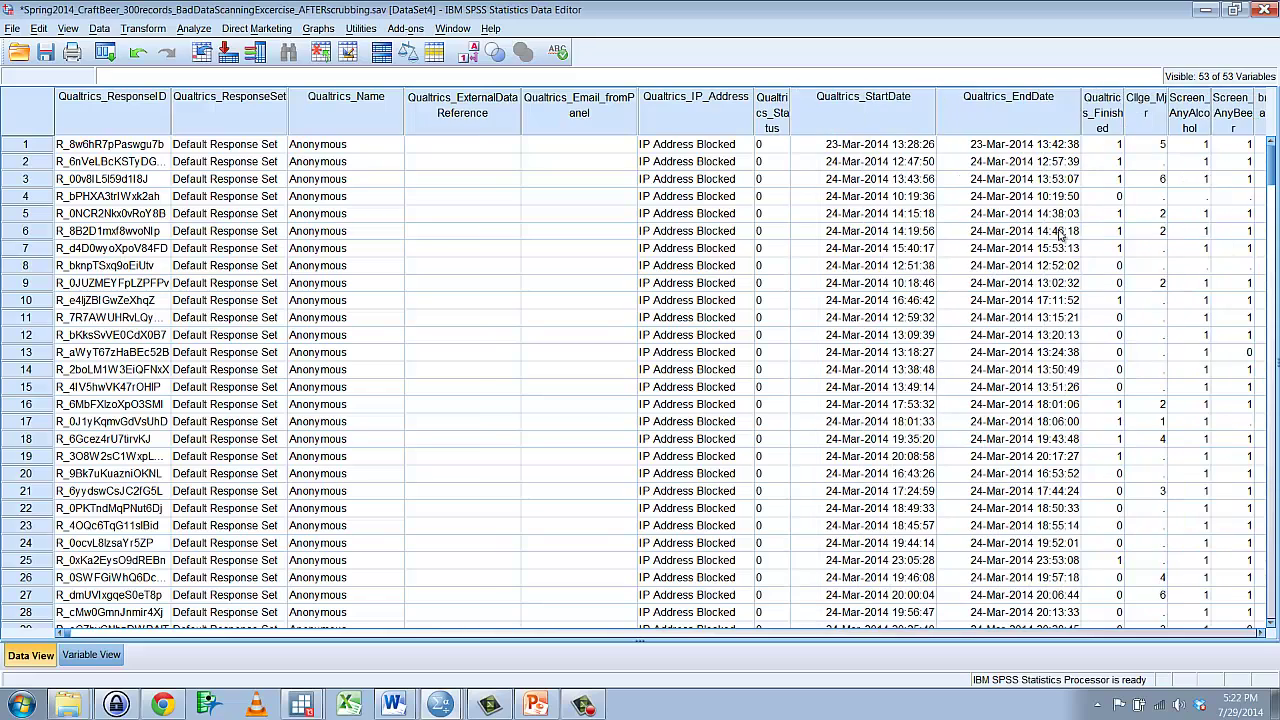
pyautogui.moveTo(1075, 112); pyautogui.dragTo(1083, 112)
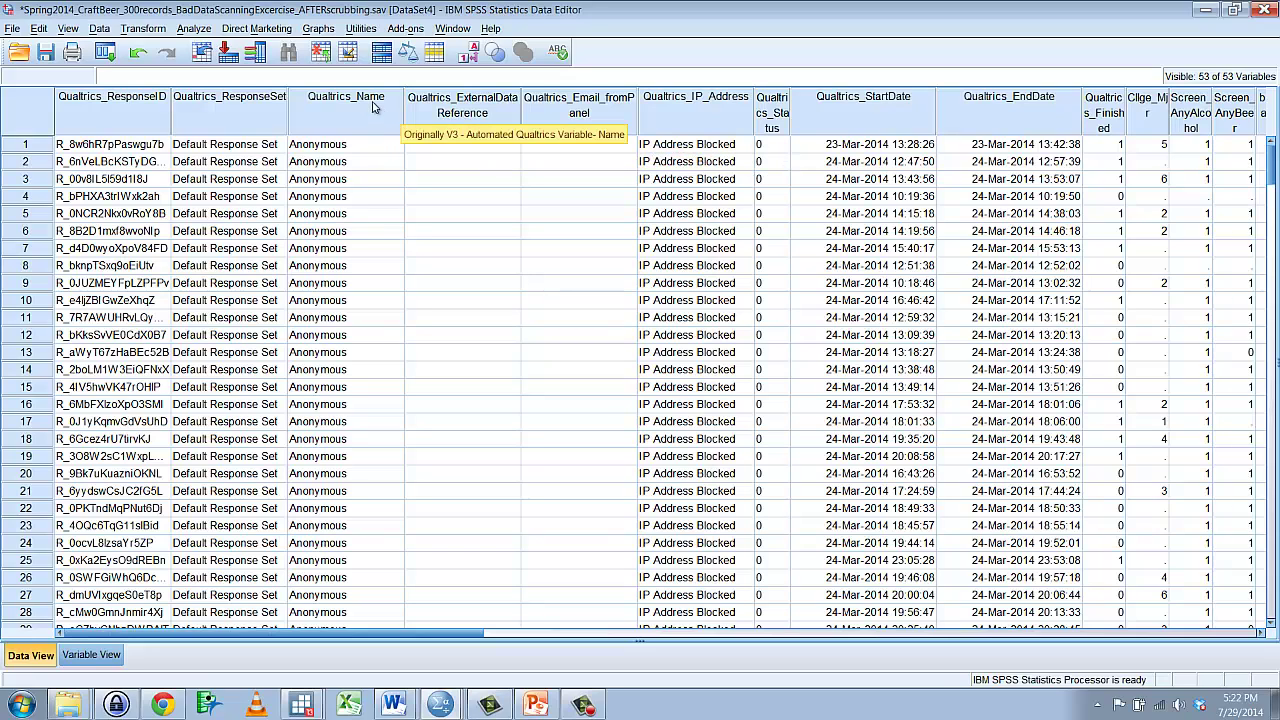
# Start the Date and Time Wizard for a date calculation that finds the number of time units between two dates
pyautogui.click(138, 30)
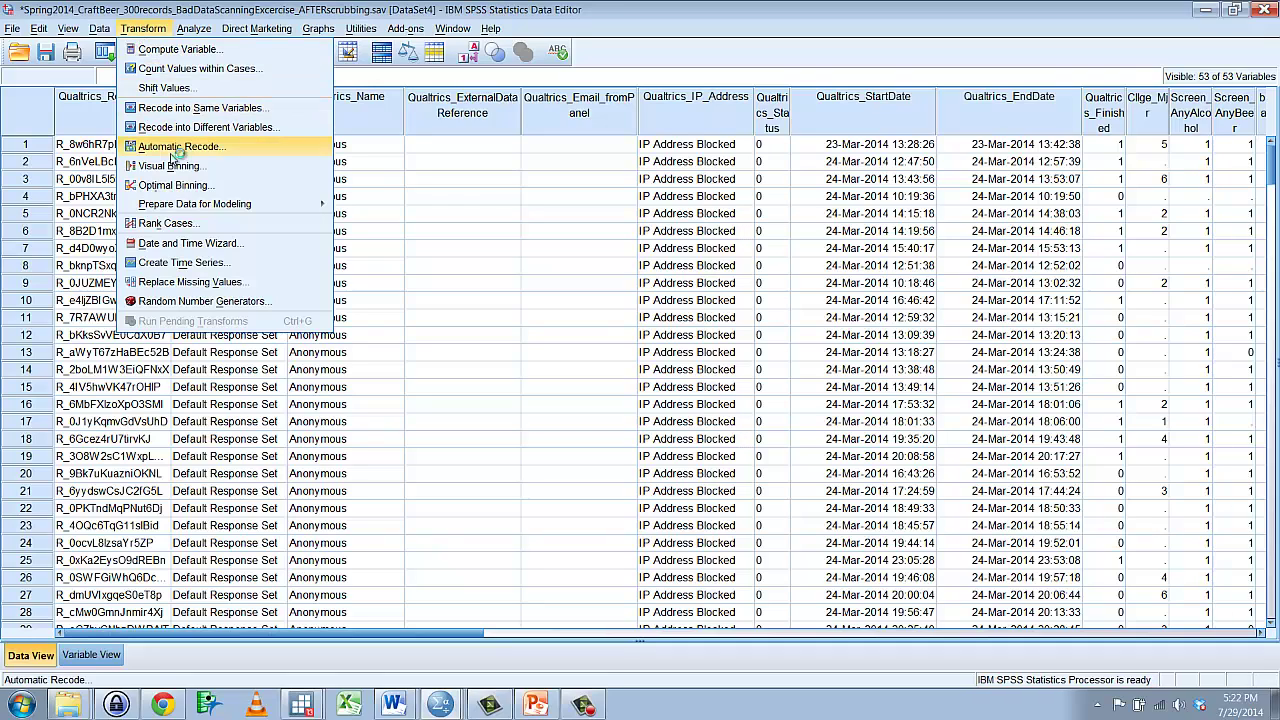
pyautogui.click(270, 251)
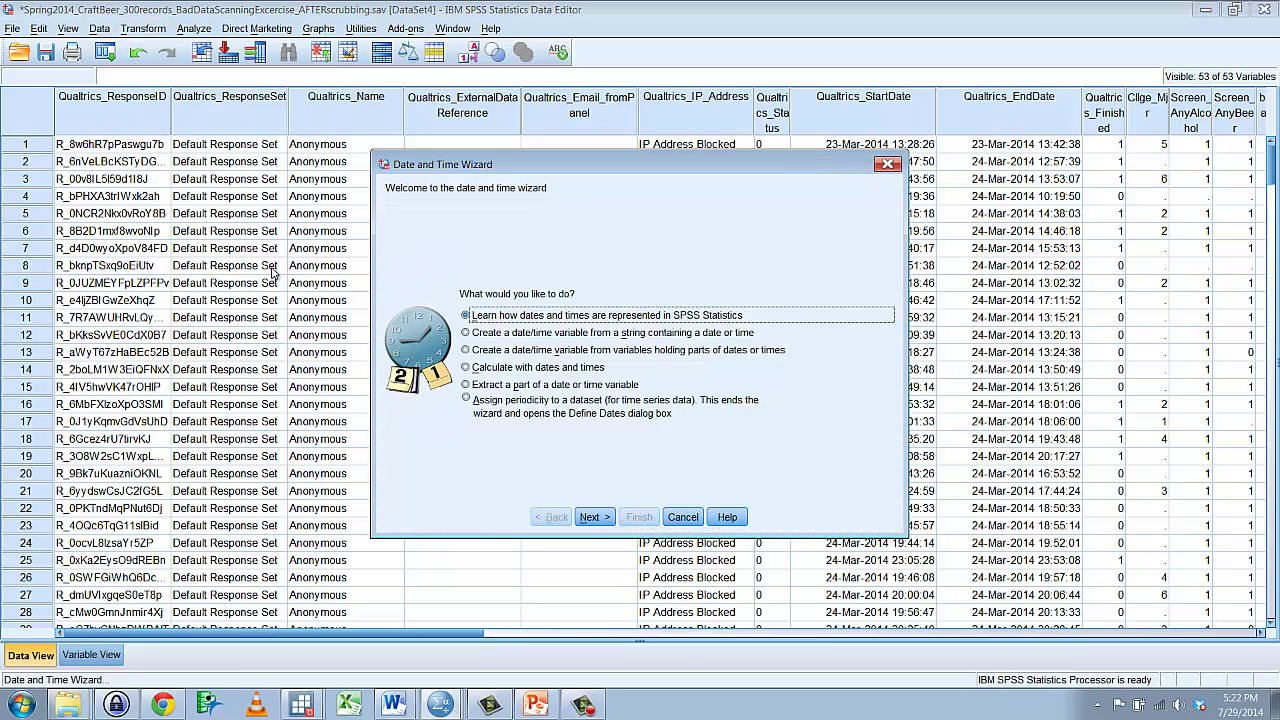
pyautogui.click(466, 368)
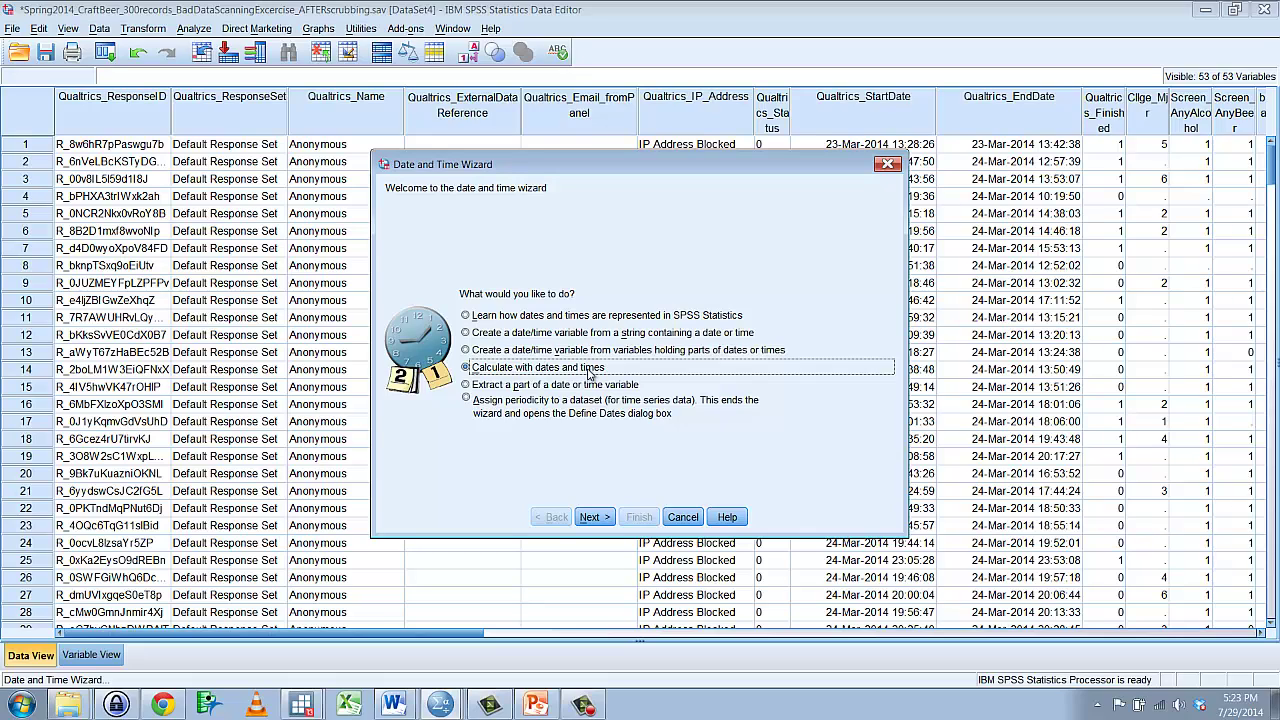
pyautogui.click(592, 517)
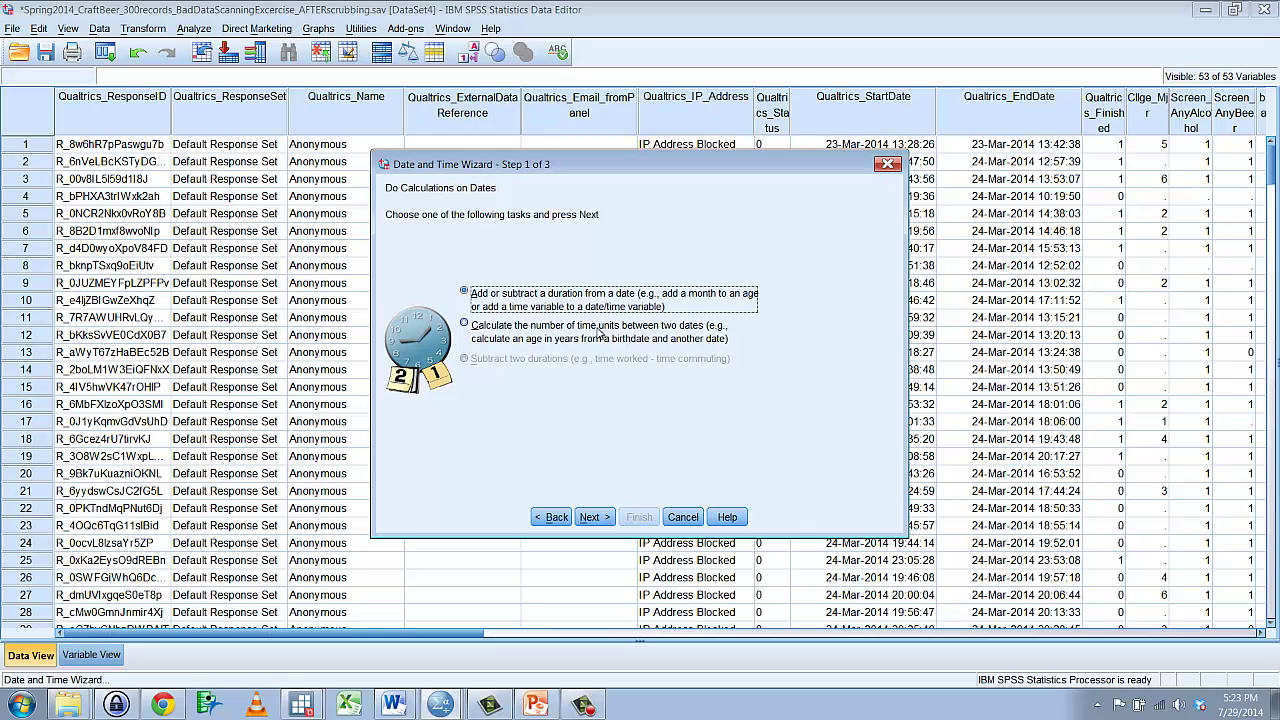
pyautogui.click(476, 334)
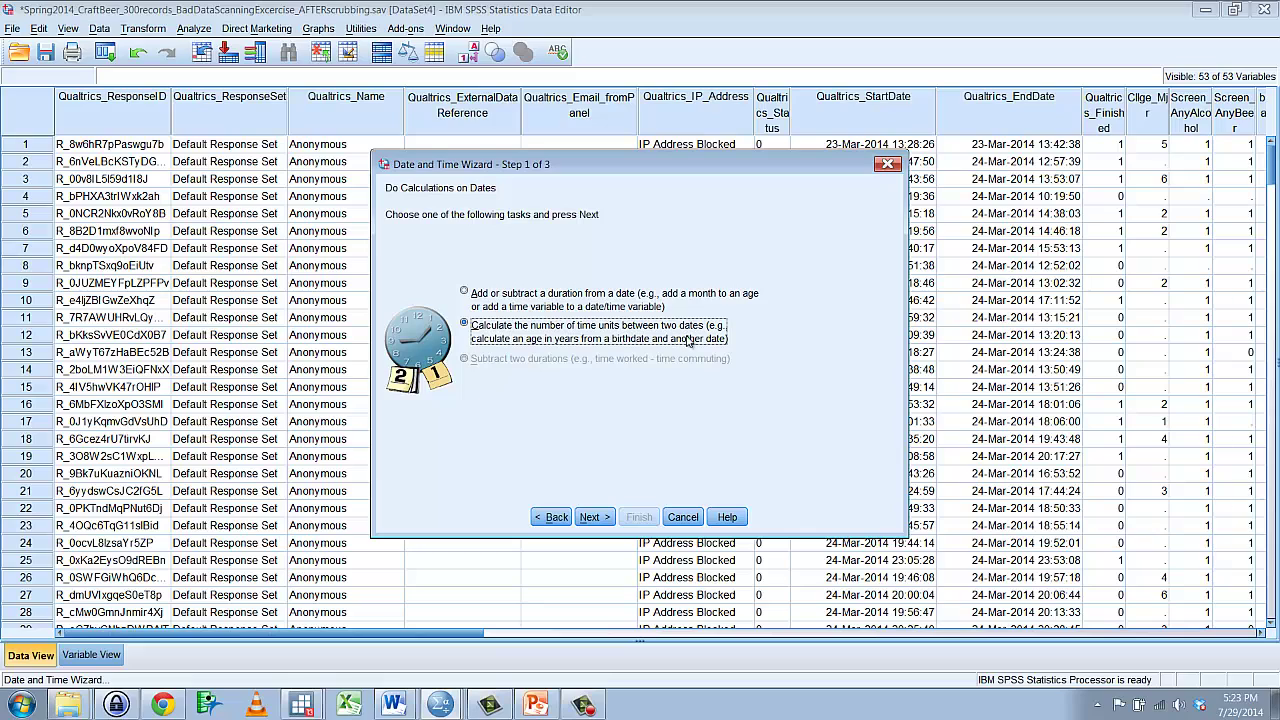
pyautogui.click(592, 517)
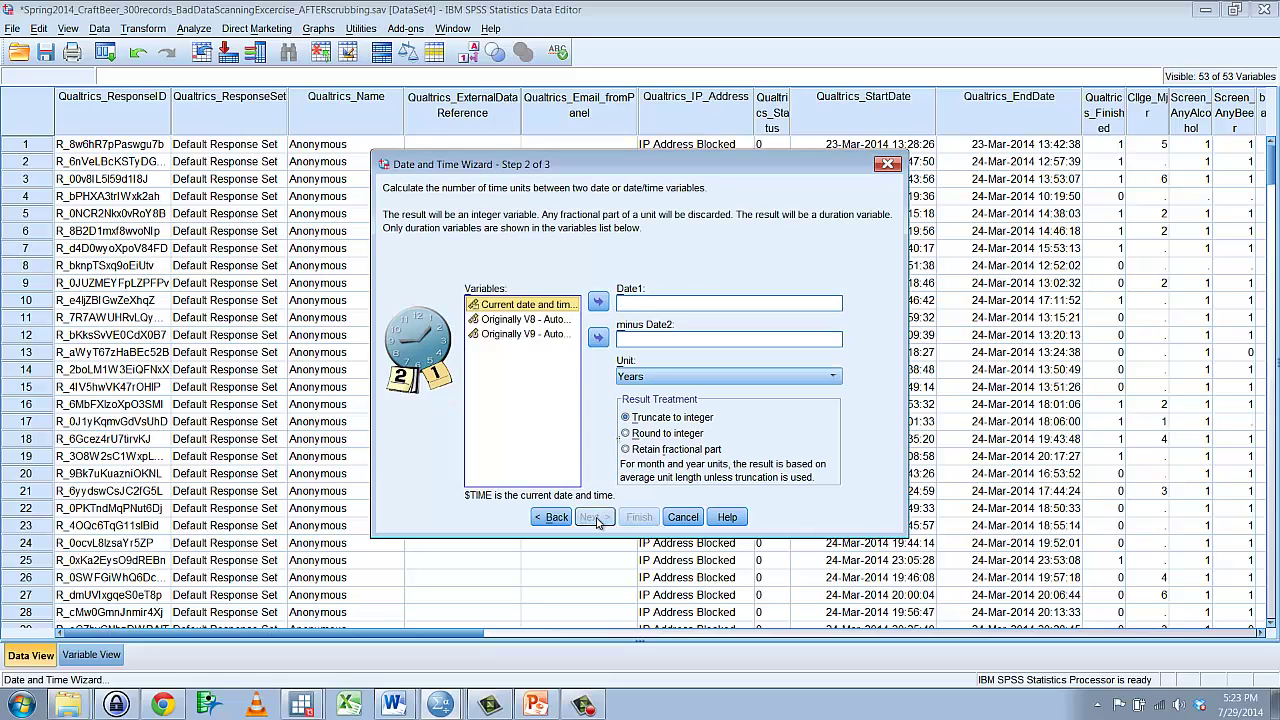
# Define the calculation as Qualtrics_EndDate minus Qualtrics_StartDate in minutes, truncated to integer
pyautogui.click(522, 334)
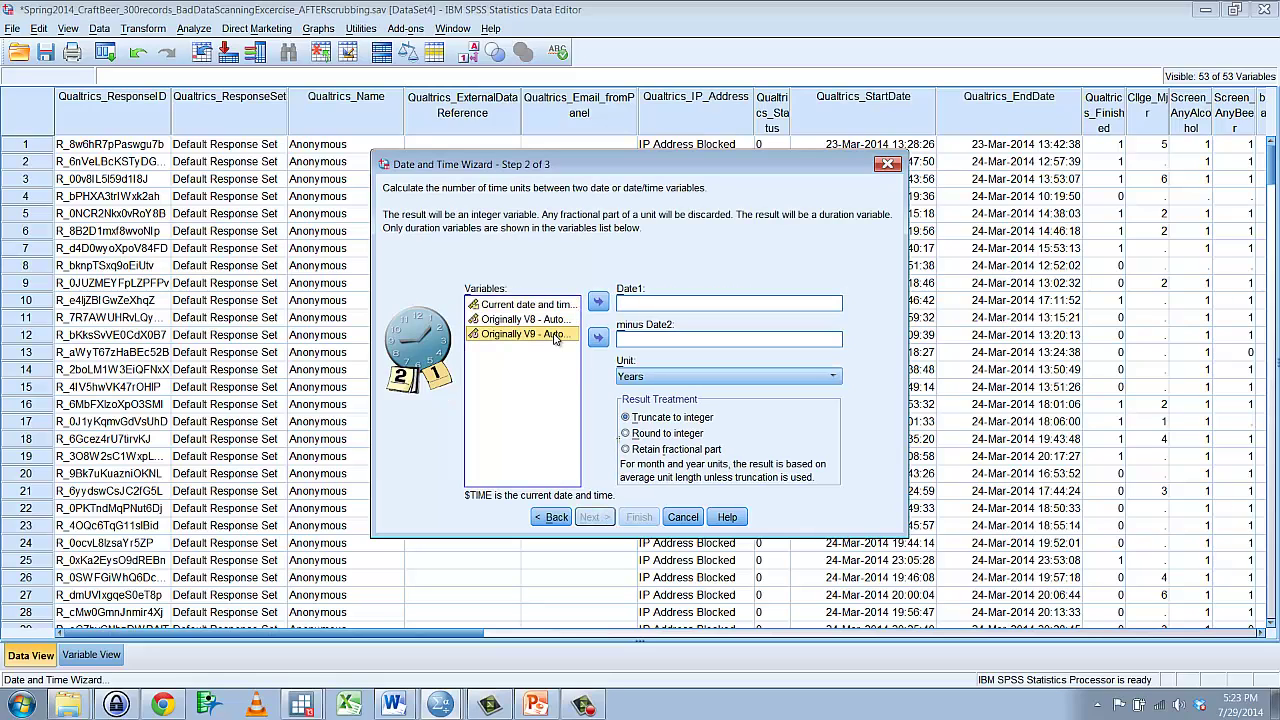
pyautogui.click(599, 303)
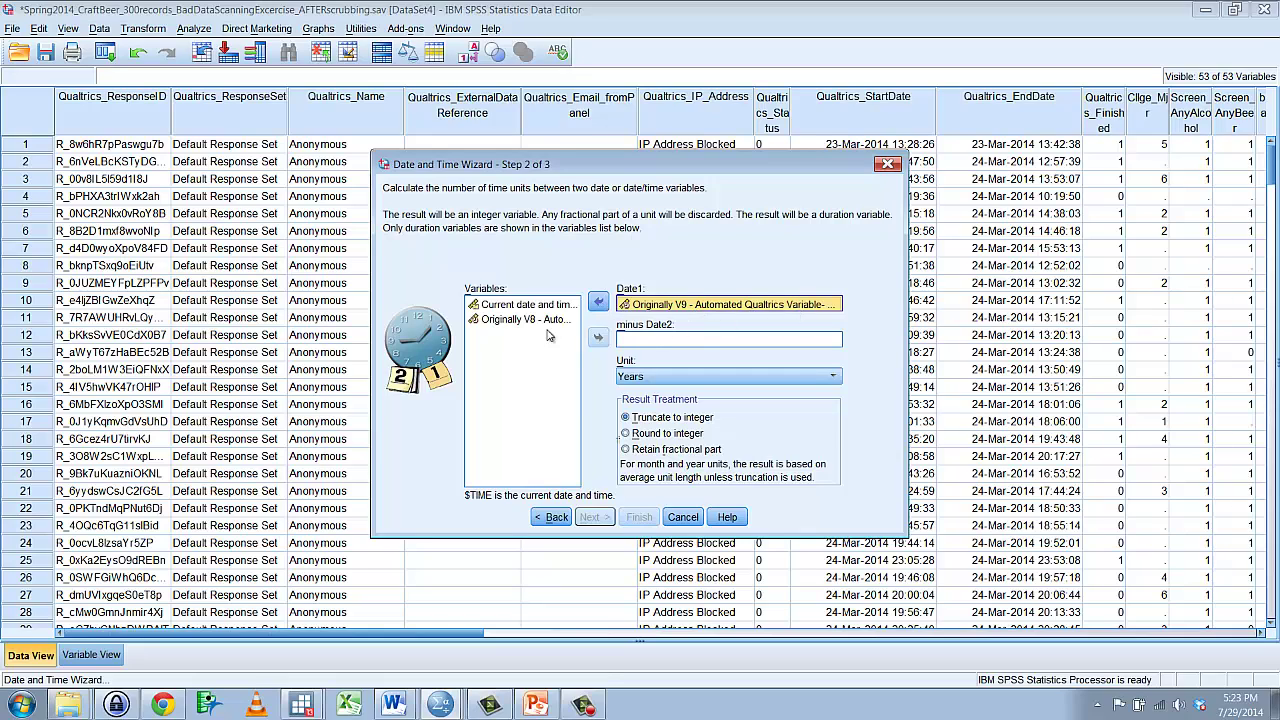
pyautogui.click(534, 320)
pyautogui.click(597, 339)
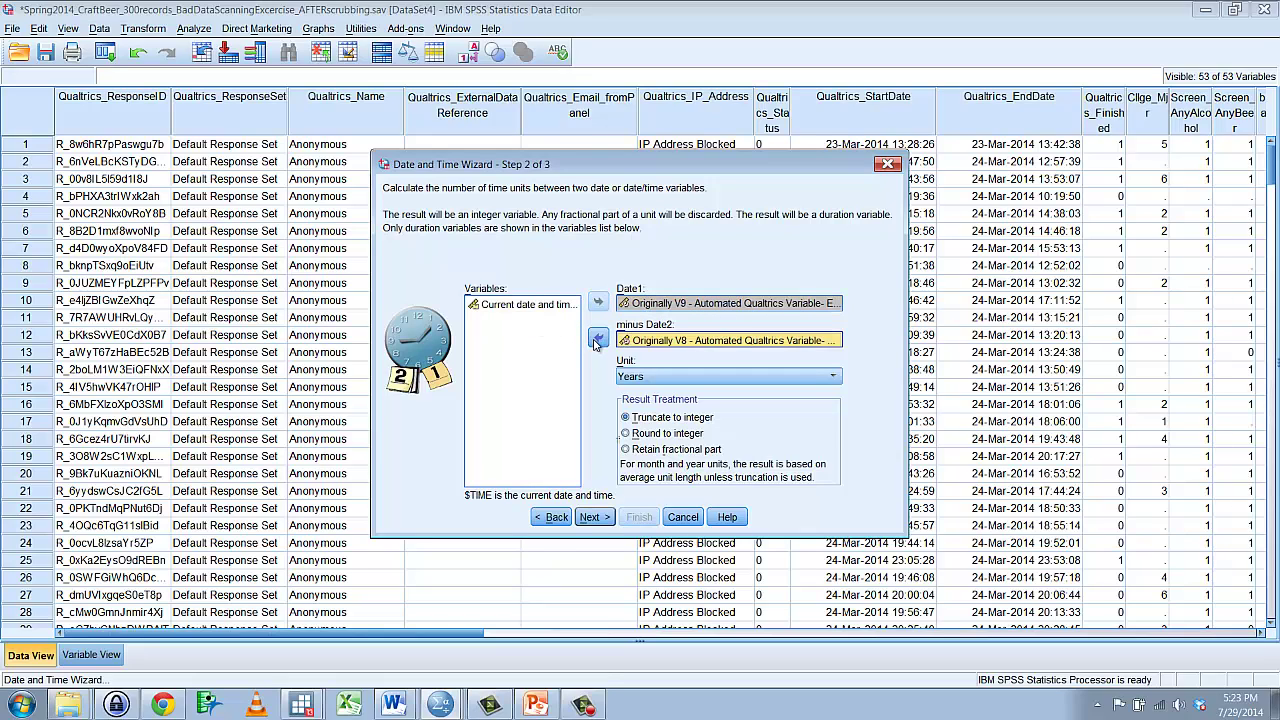
pyautogui.click(665, 380)
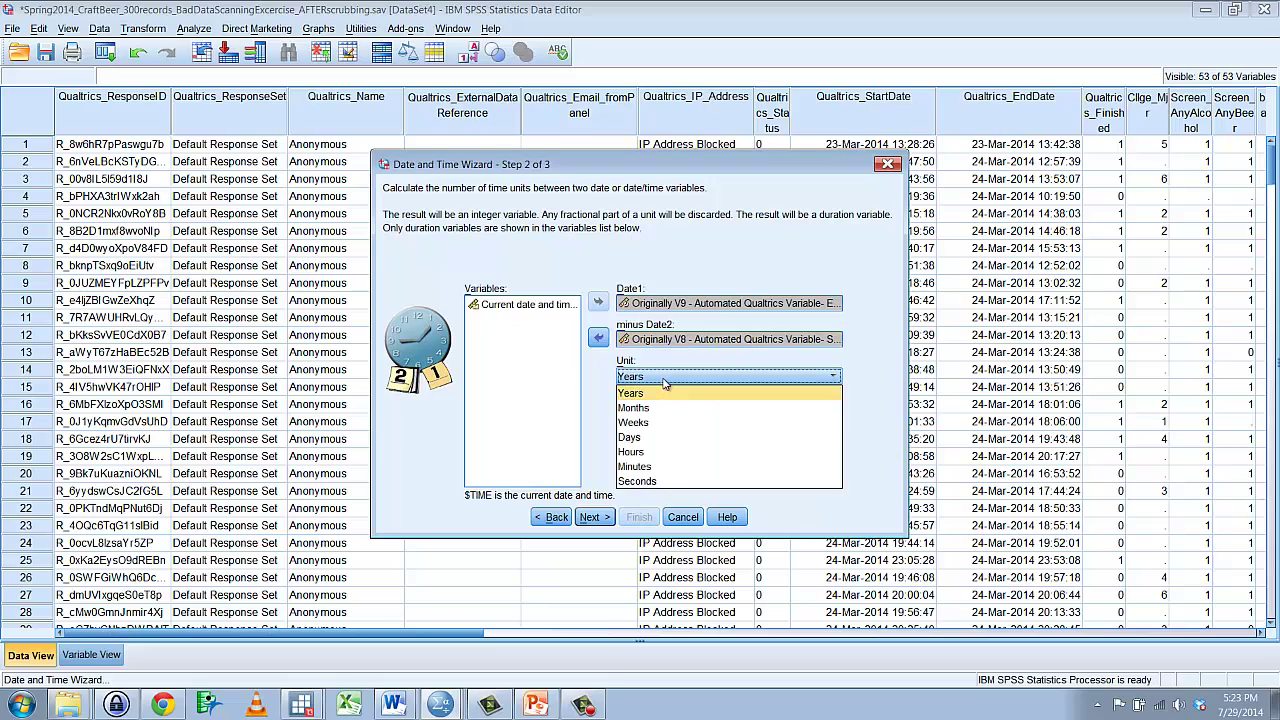
pyautogui.click(663, 469)
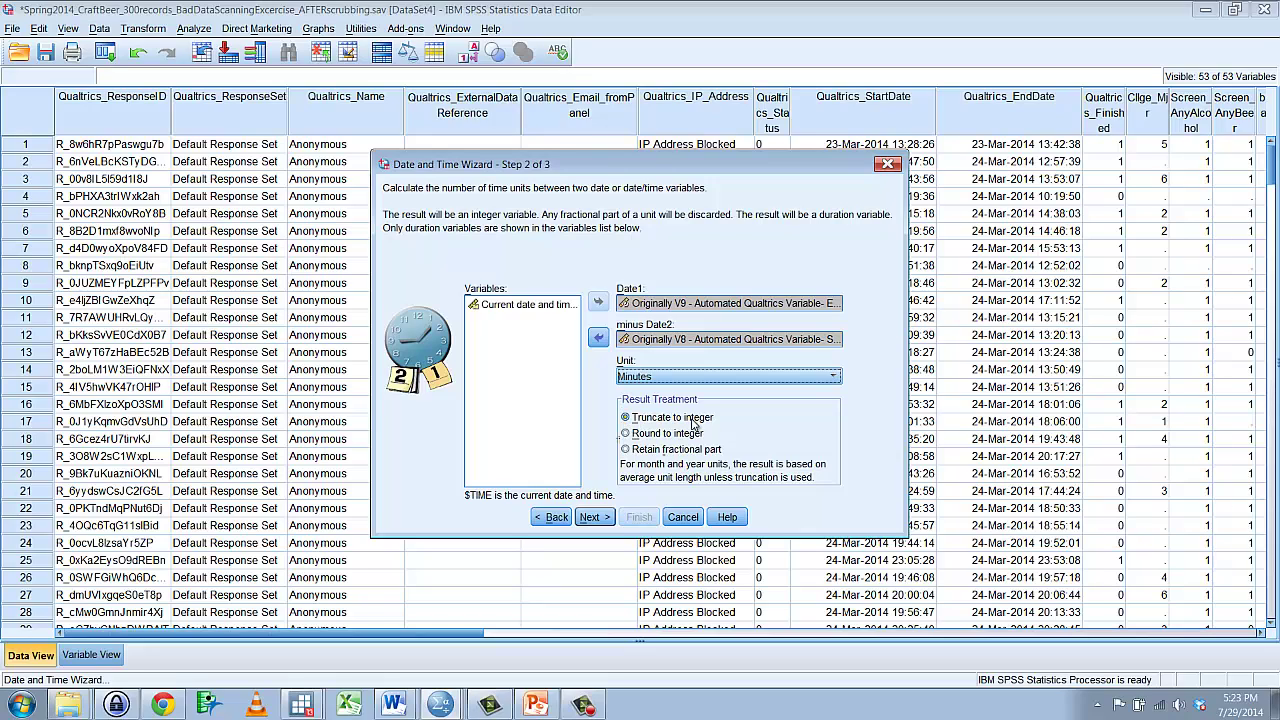
pyautogui.click(592, 518)
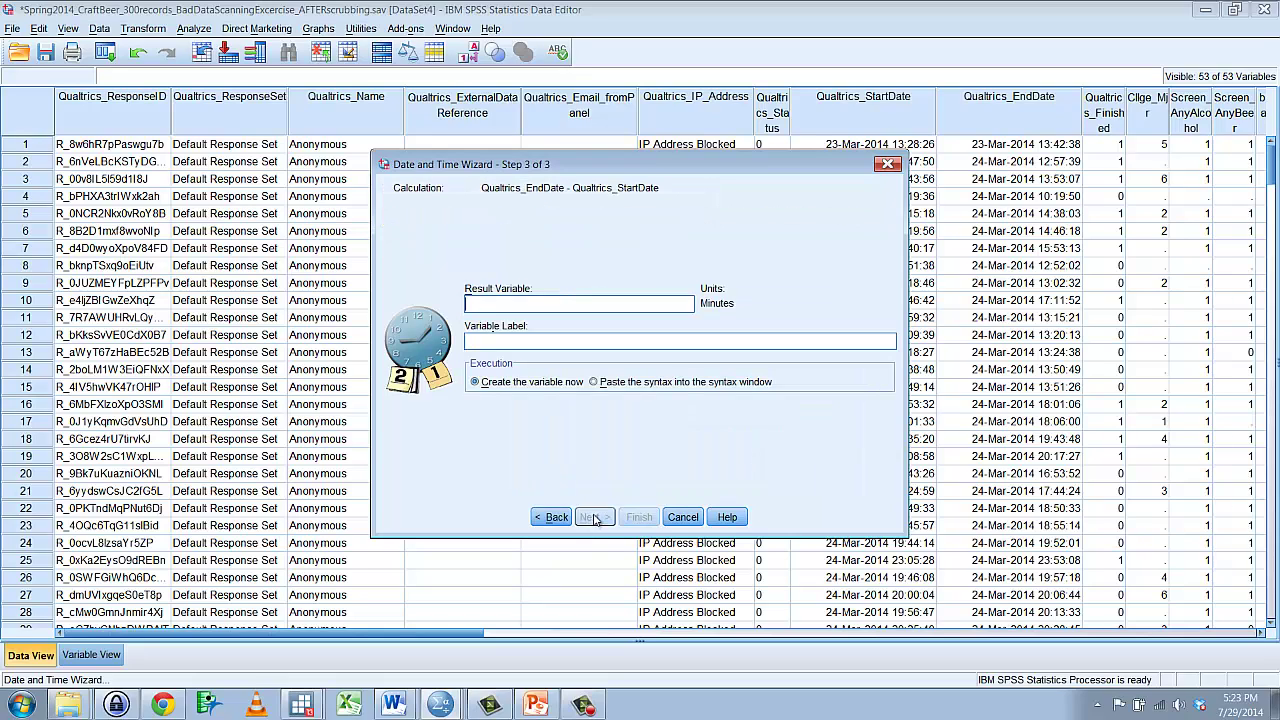
# Create the result variable Time_on_Survey with the label "The amount of time someone spent on the survey."
pyautogui.write('Time')
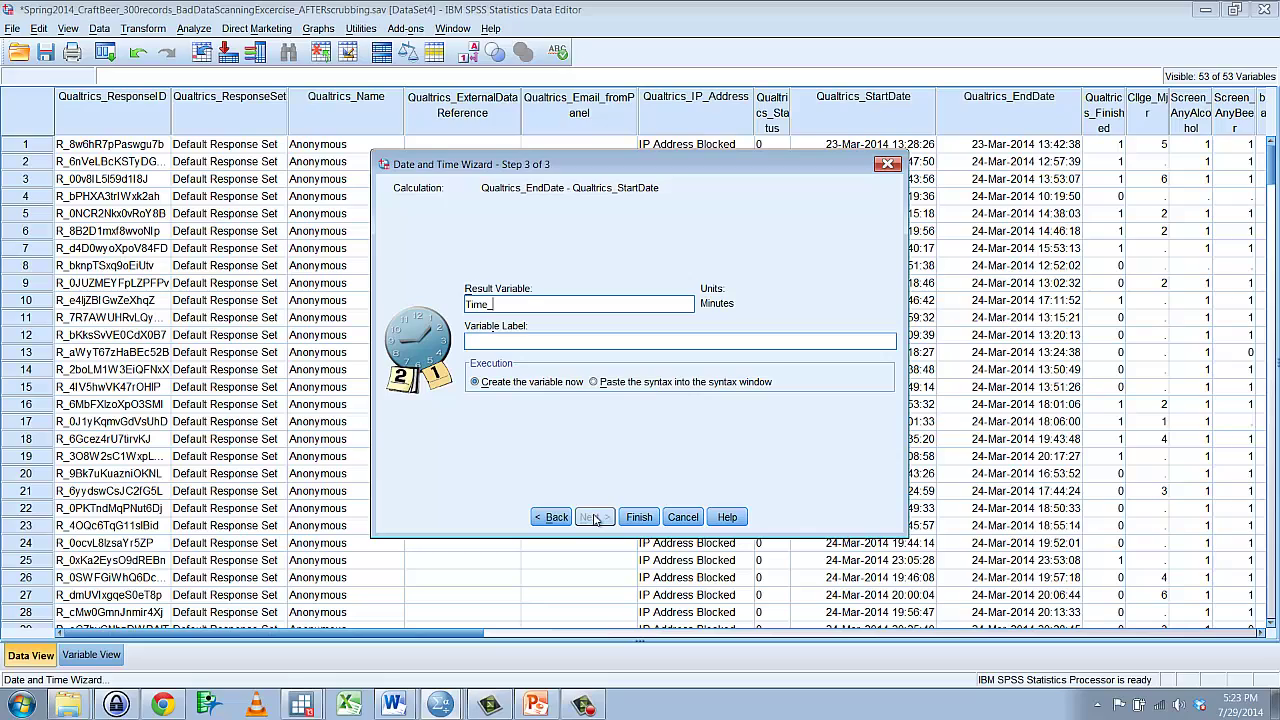
pyautogui.write('_on_Survey')
pyautogui.click(594, 342)
pyautogui.write('The amount of time someone spent on the survey')
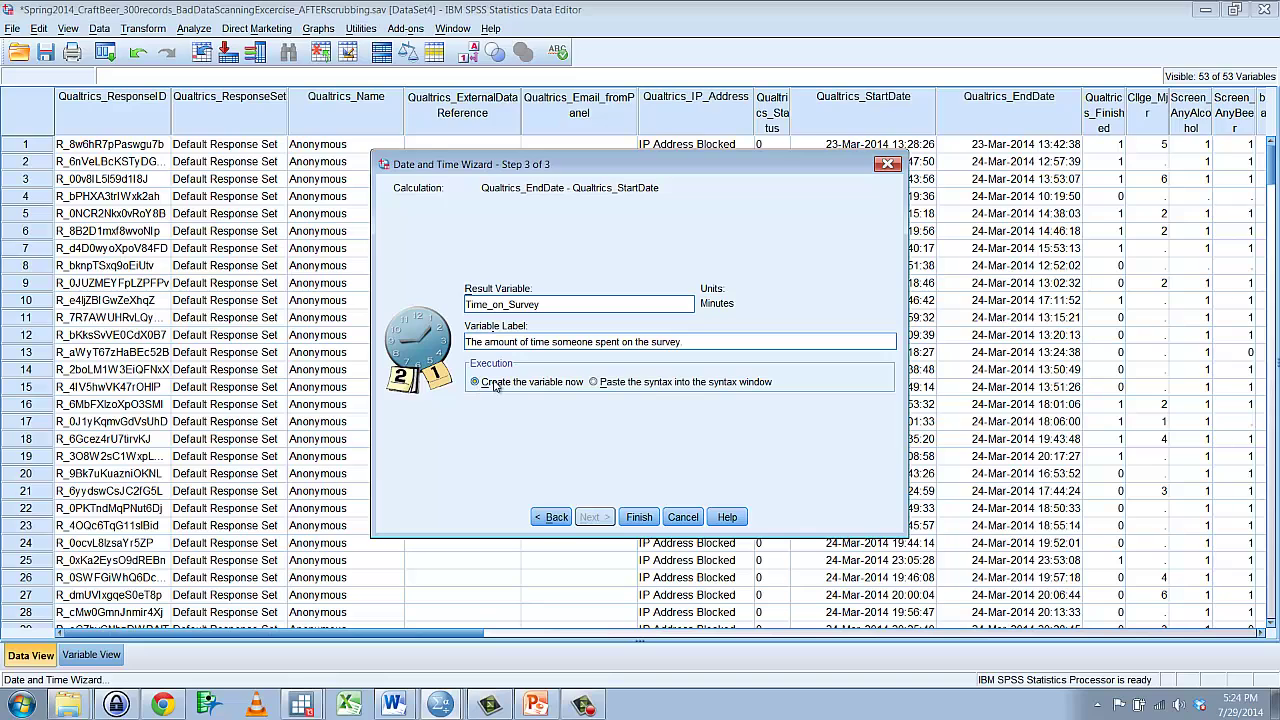
pyautogui.click(645, 519)
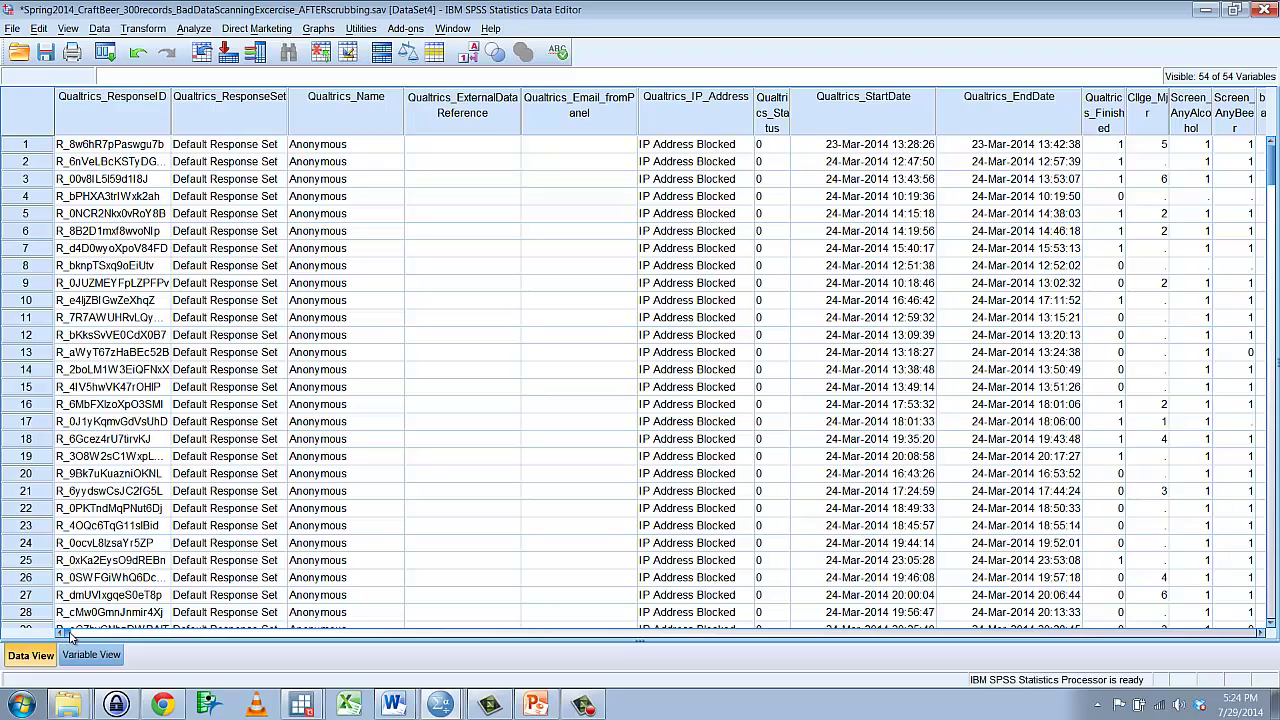
# Find the new Time_on_Survey column at the end of the data, widen it and select the whole column
pyautogui.moveTo(70, 636); pyautogui.dragTo(620, 636)
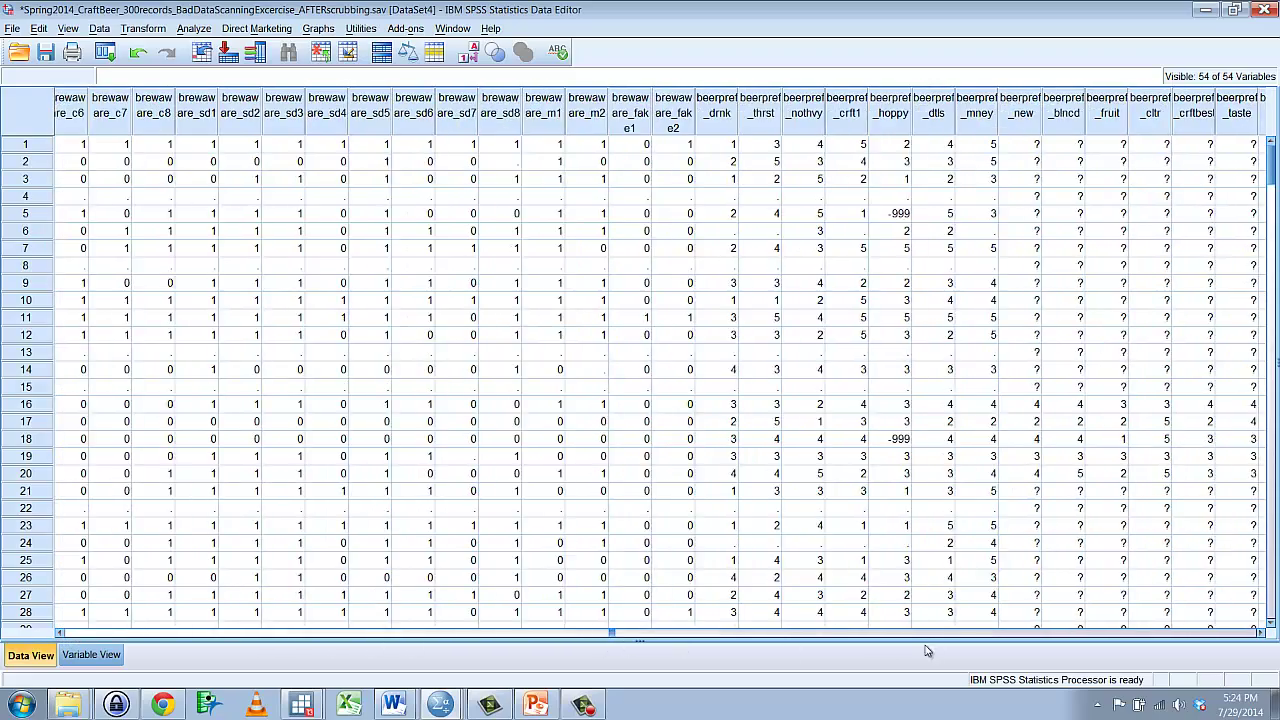
pyautogui.moveTo(926, 651); pyautogui.dragTo(1092, 631)
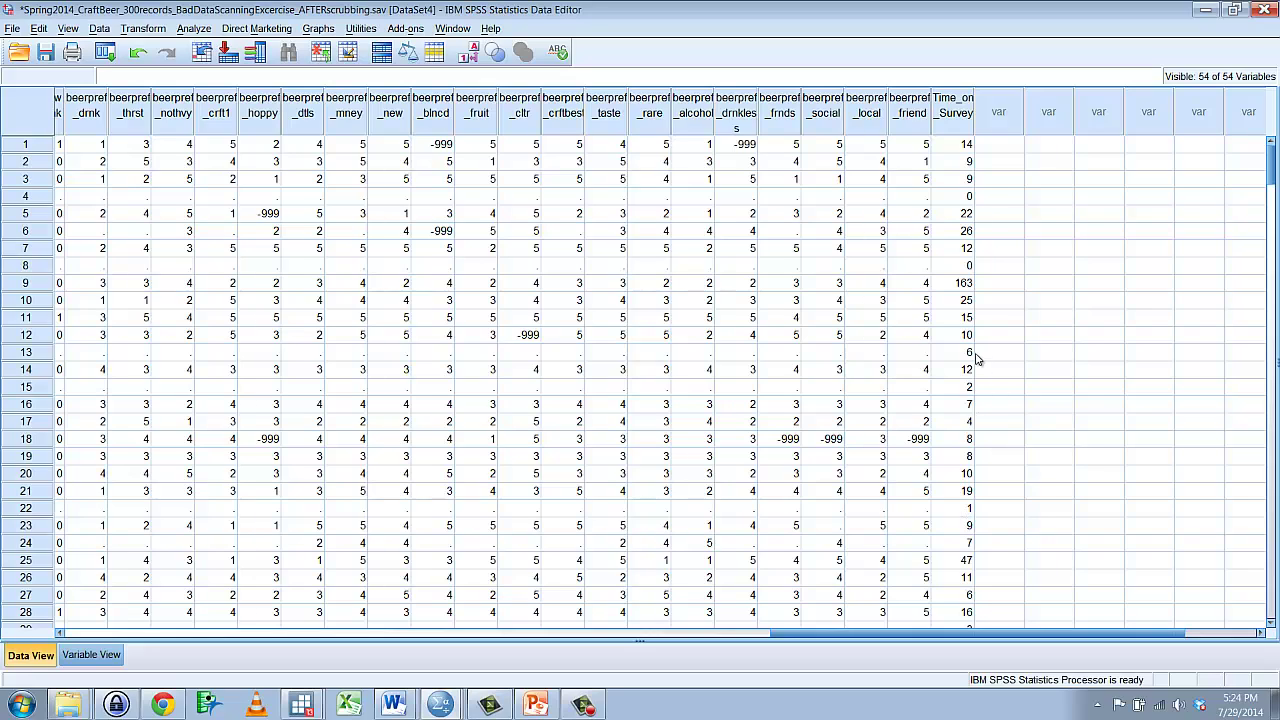
pyautogui.click(970, 198)
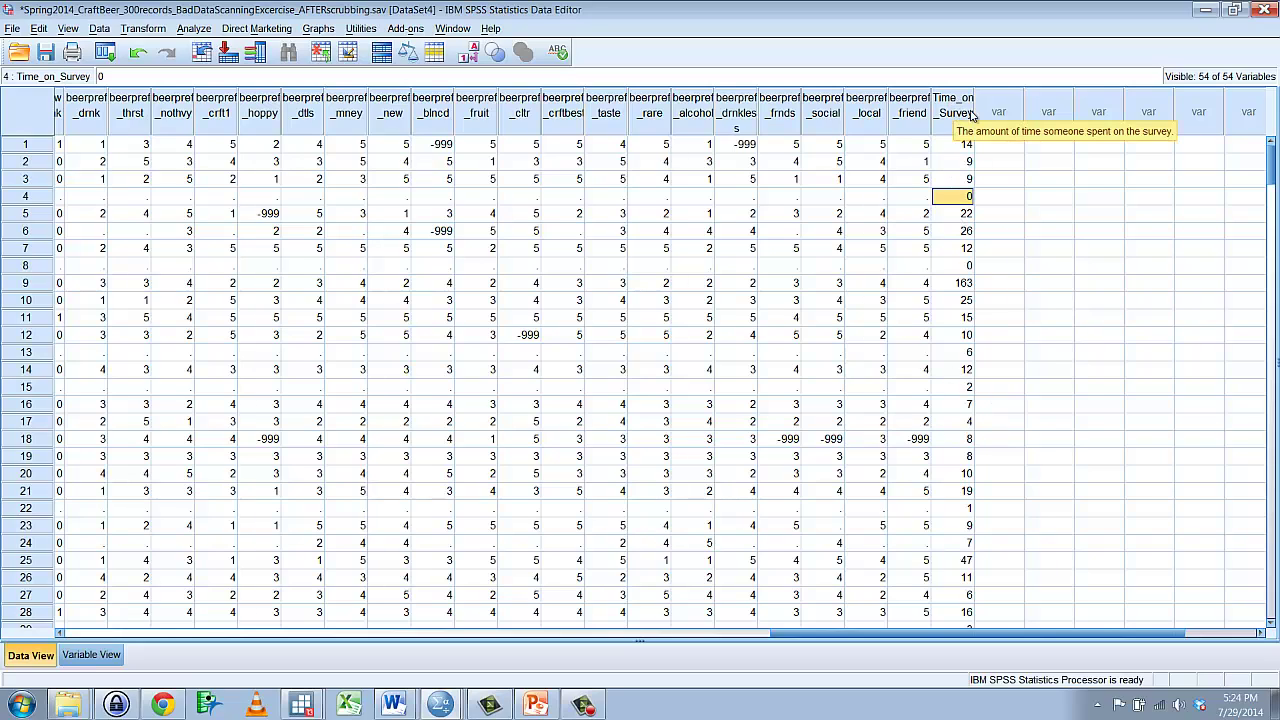
pyautogui.moveTo(976, 112); pyautogui.dragTo(1012, 113)
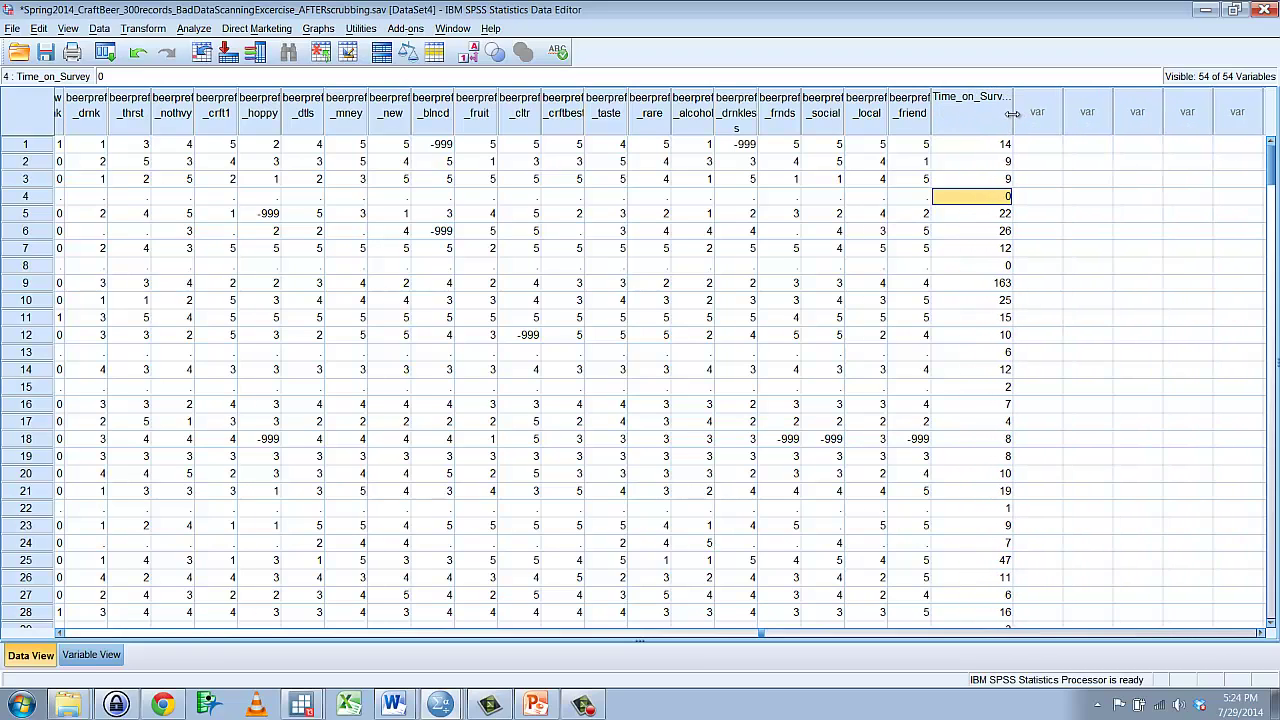
pyautogui.click(1018, 116)
pyautogui.click(1001, 117)
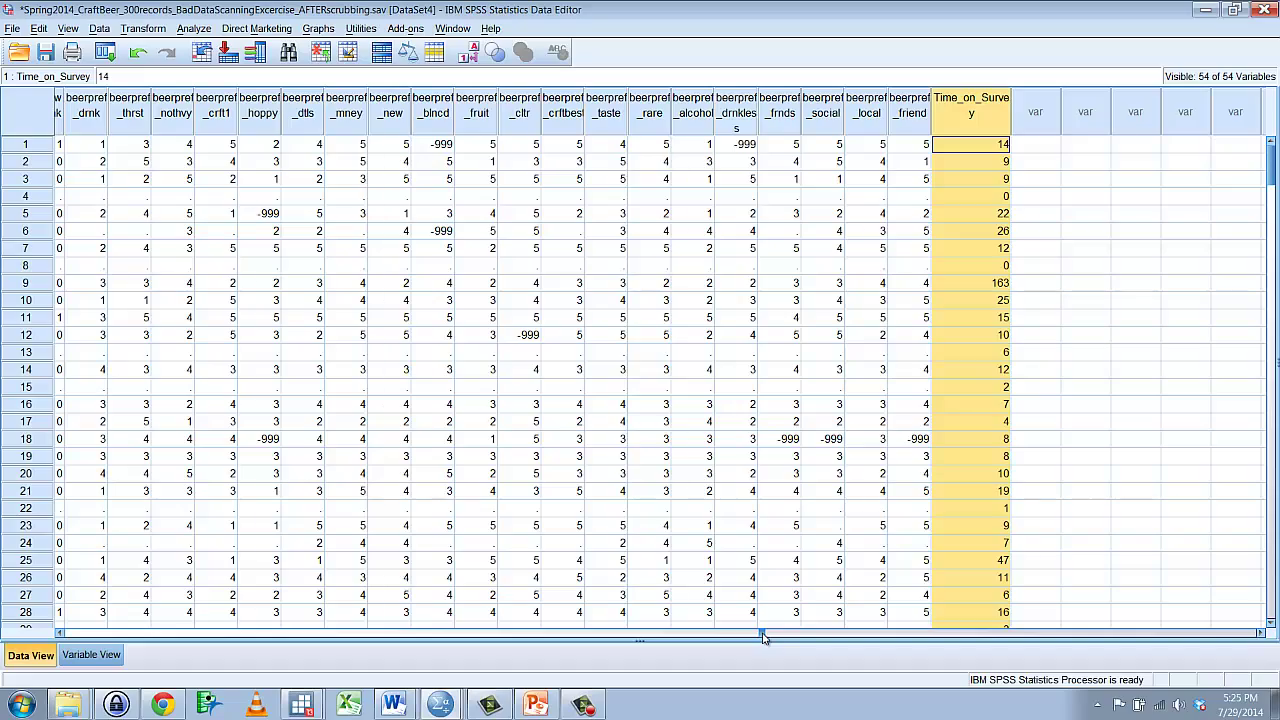
# Widen the Screen_AnyBeer column and turn the value labels on and off again to compare codes with answers
pyautogui.moveTo(762, 637); pyautogui.dragTo(393, 645)
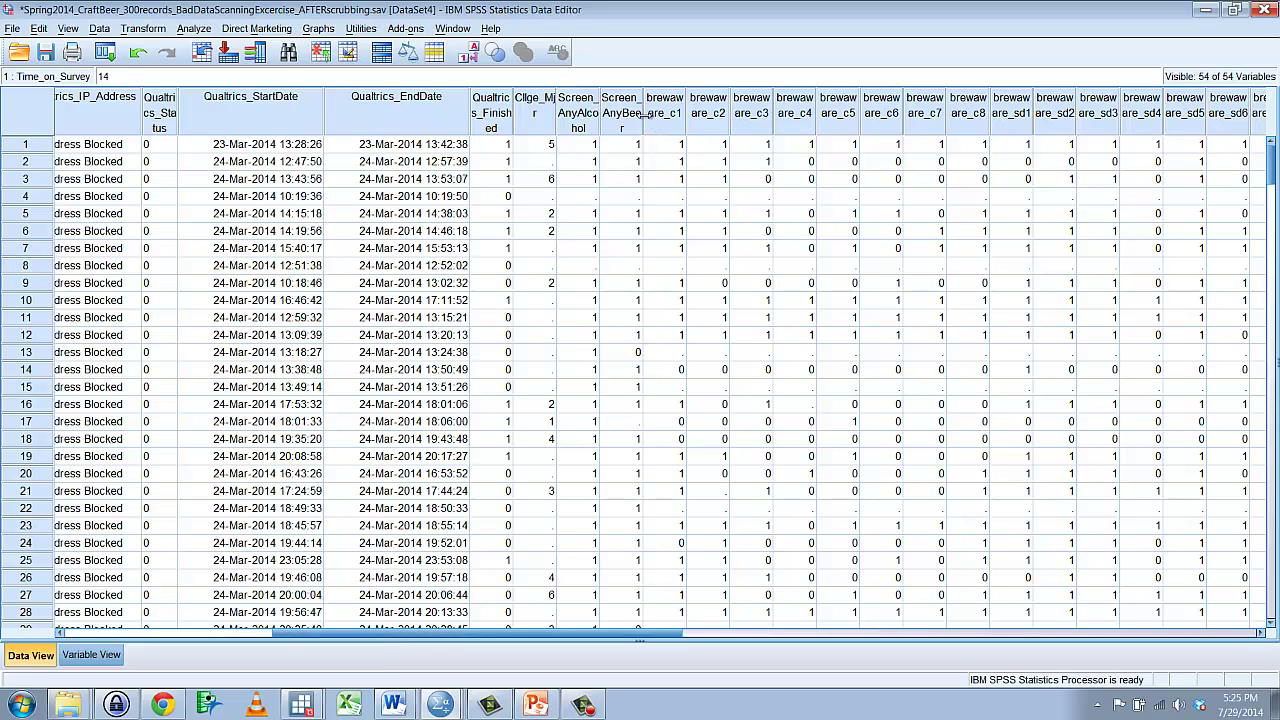
pyautogui.moveTo(644, 116); pyautogui.dragTo(679, 116)
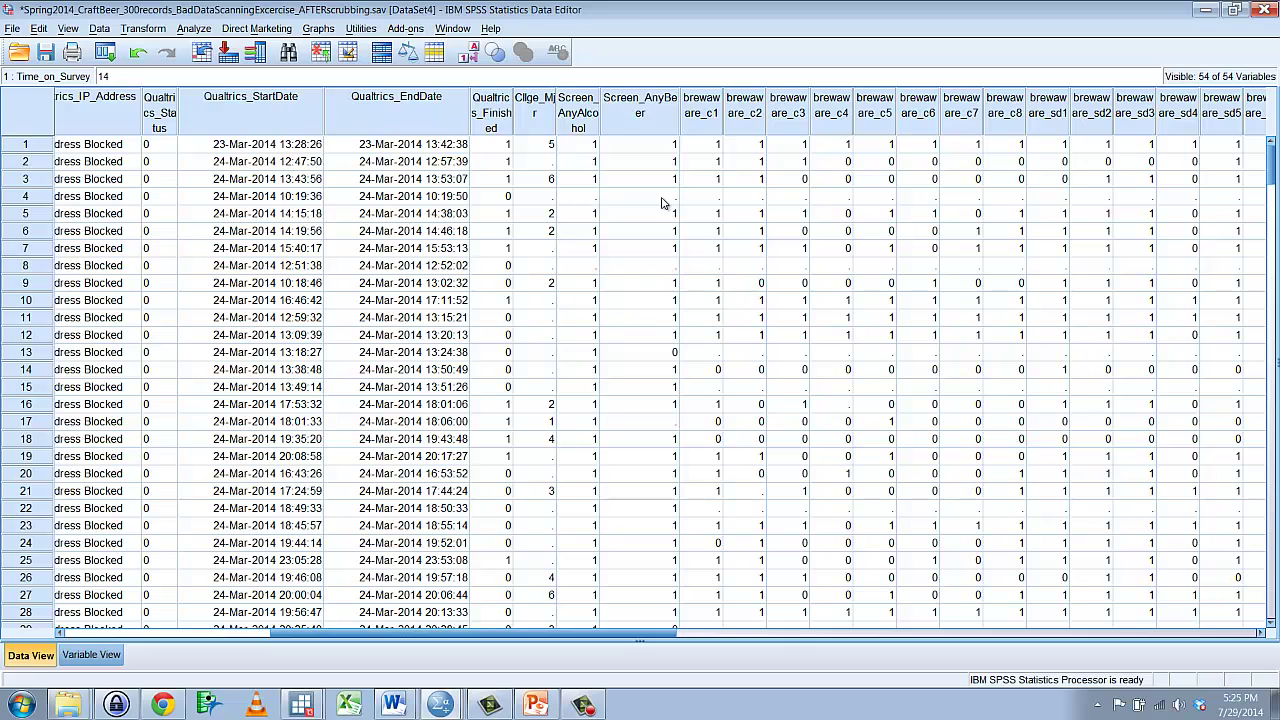
pyautogui.click(474, 55)
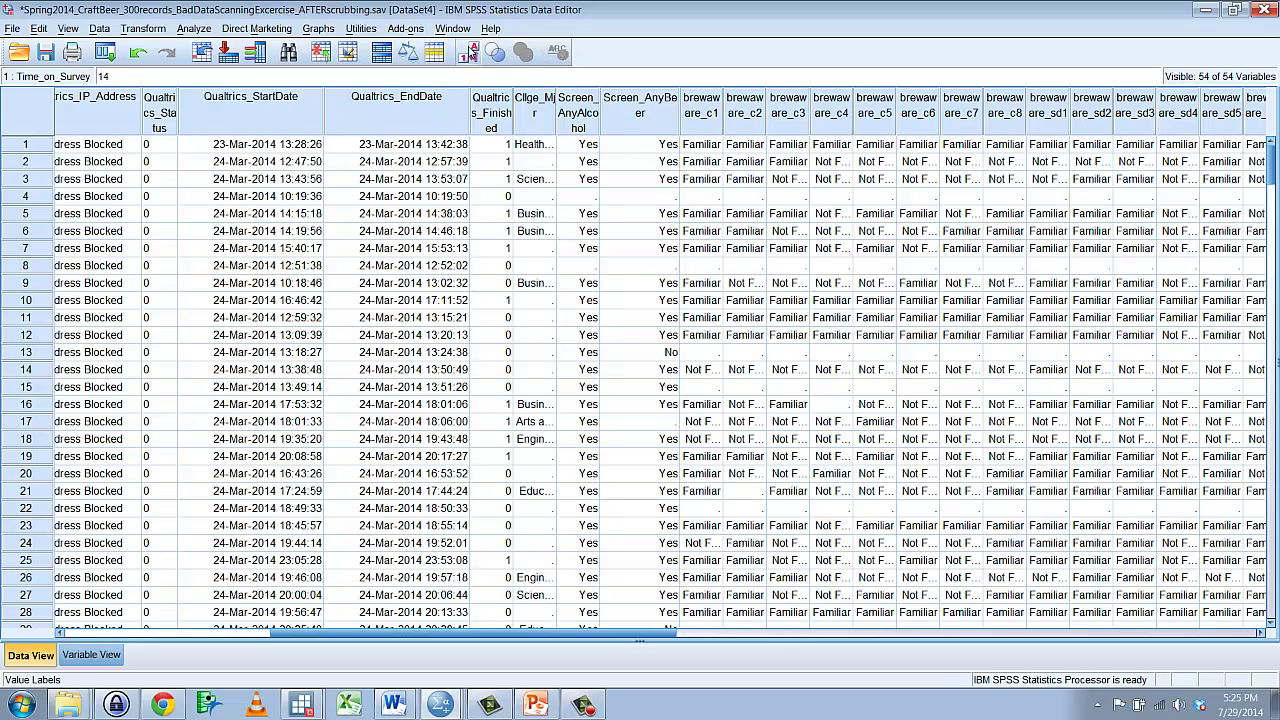
pyautogui.click(474, 55)
# Examine the cases coded 0 in Screen_AnyBeer, including cases 13 and 32
pyautogui.click(663, 355)
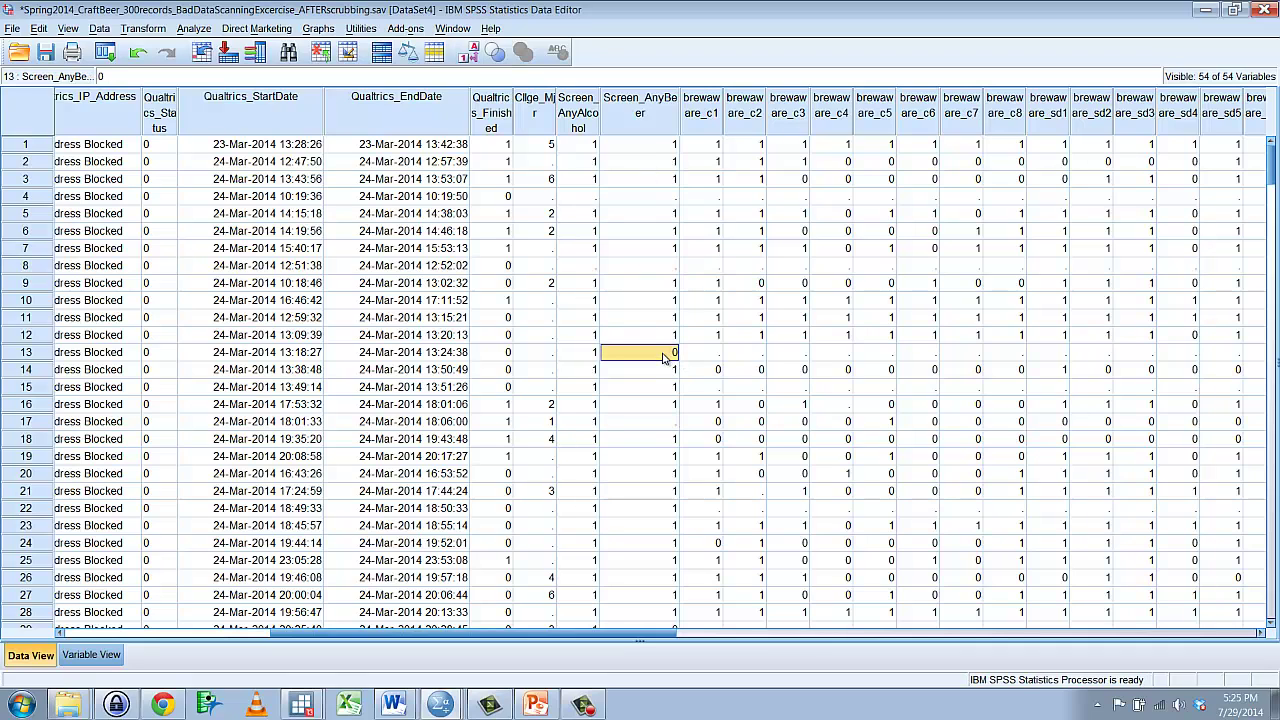
pyautogui.scroll(-5, 663, 358)
pyautogui.click(663, 370)
pyautogui.click(658, 423)
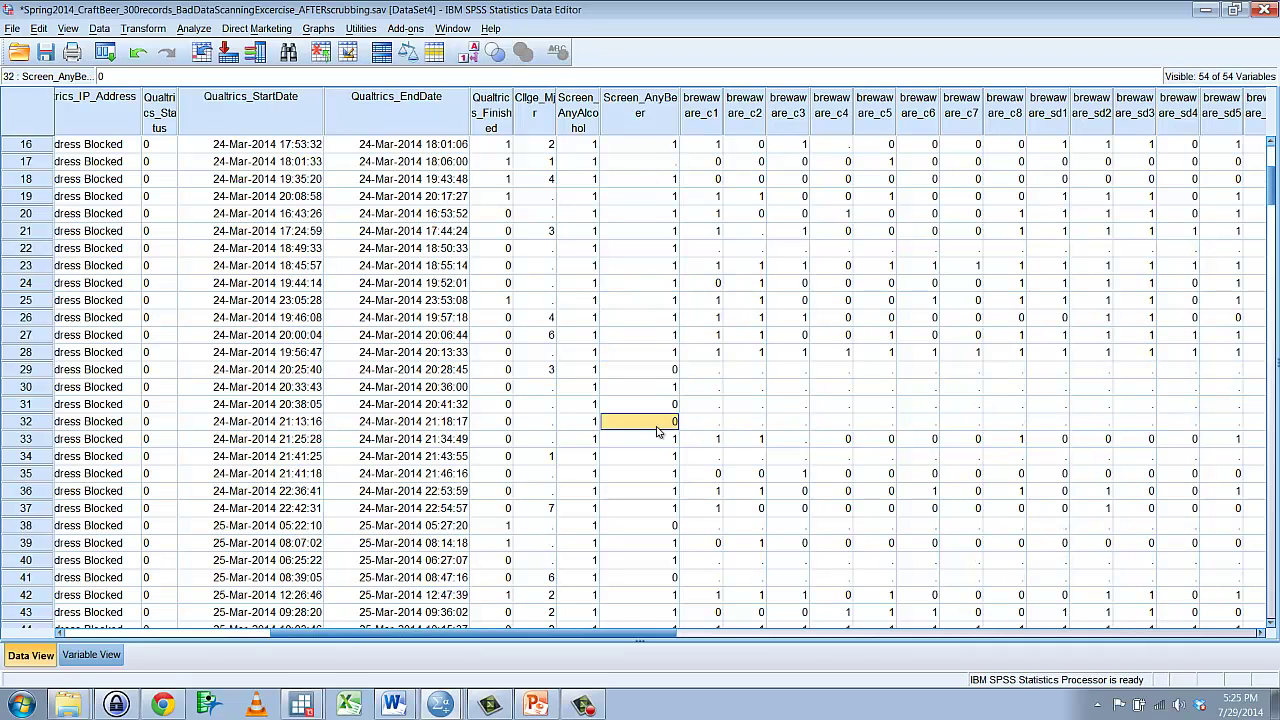
pyautogui.scroll(5, 660, 438)
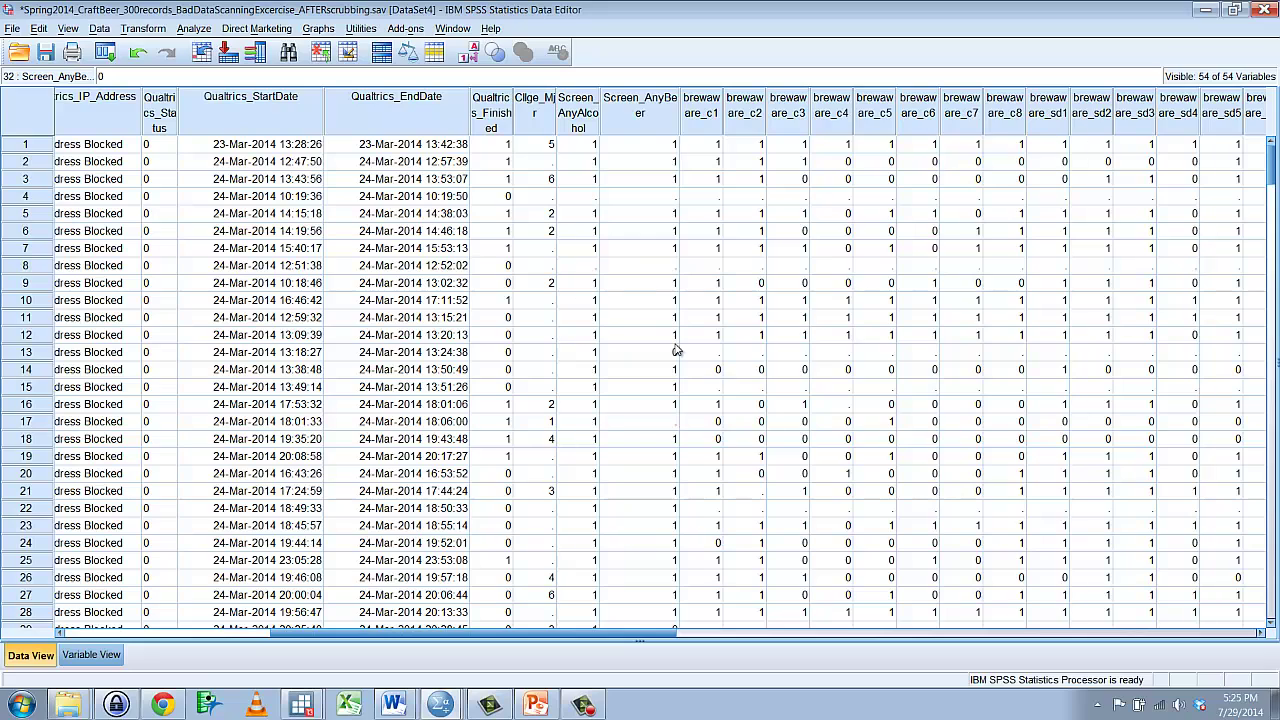
pyautogui.scroll(-5, 674, 350)
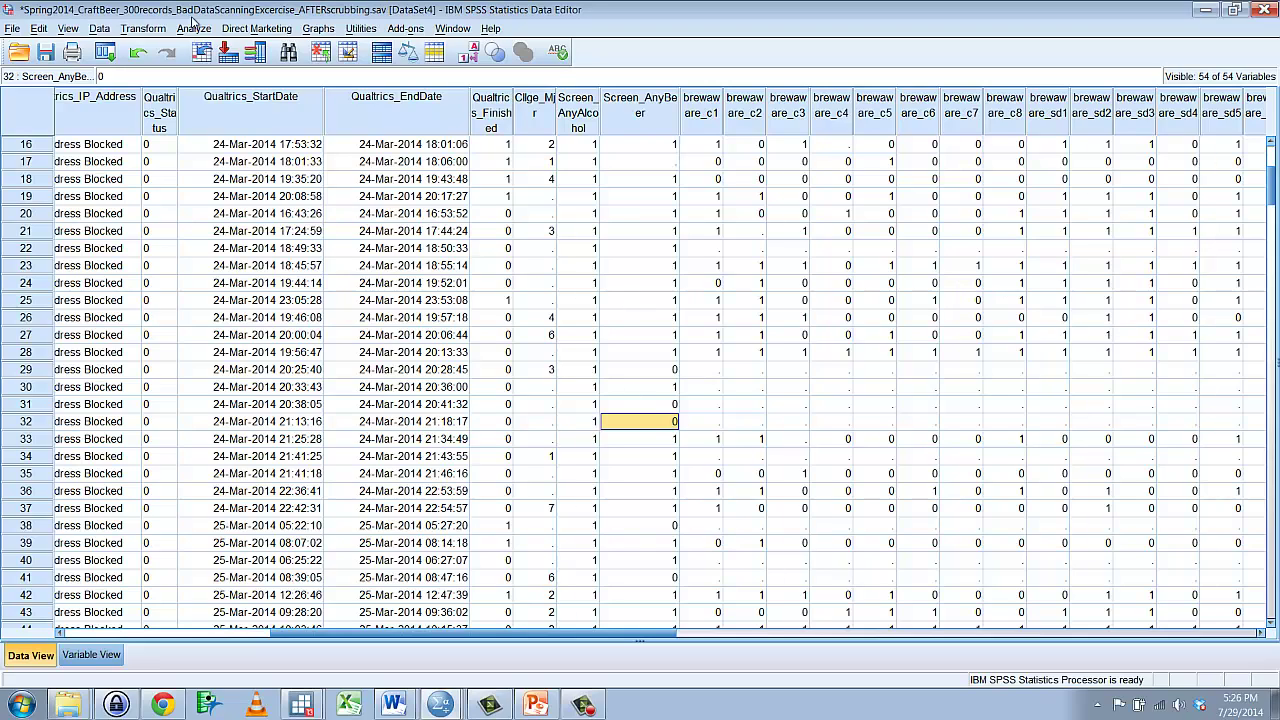
# Start recoding Time_on_Survey into a different variable and name the output variable Time_on_Survey_BeerDrinkers
pyautogui.click(140, 28)
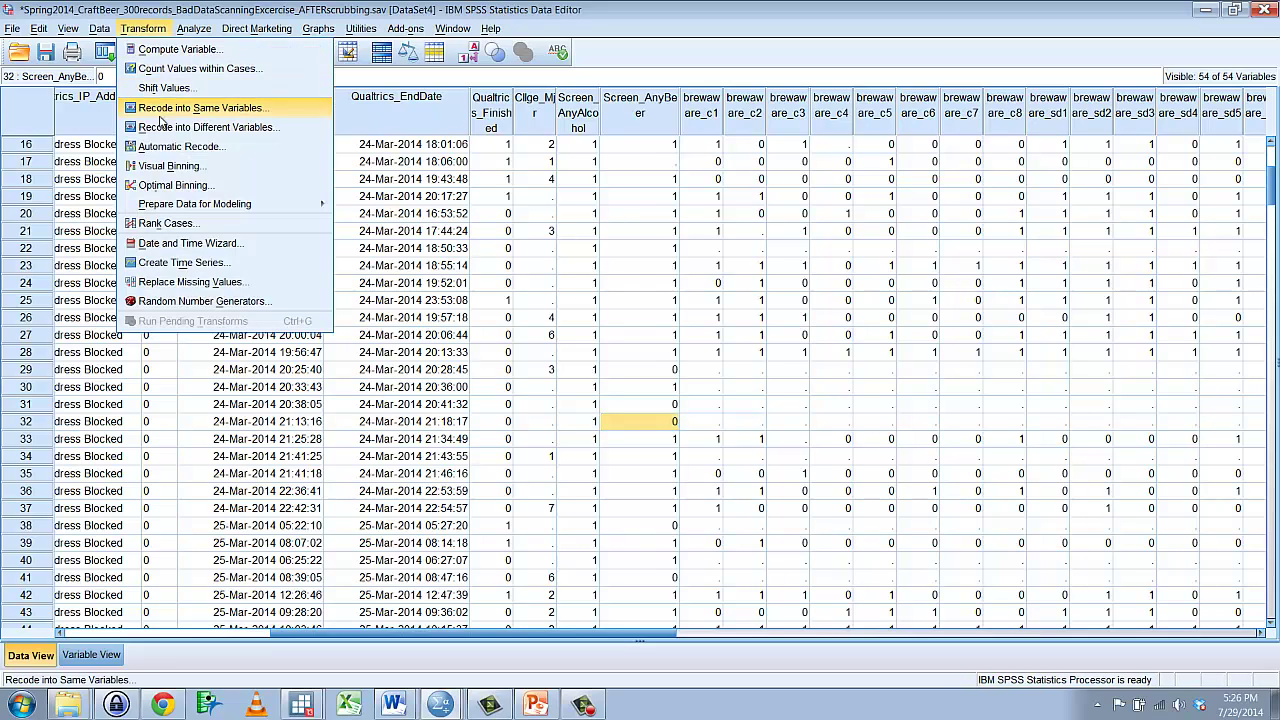
pyautogui.click(170, 127)
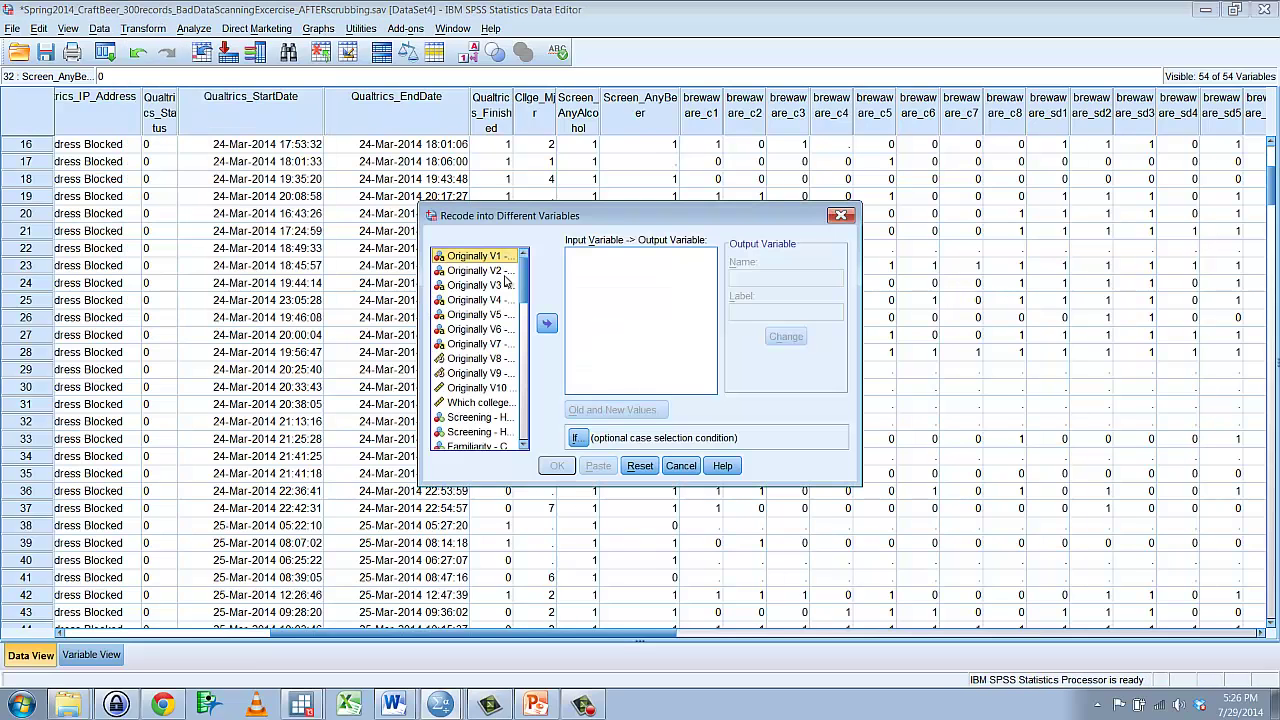
pyautogui.moveTo(523, 280); pyautogui.dragTo(531, 437)
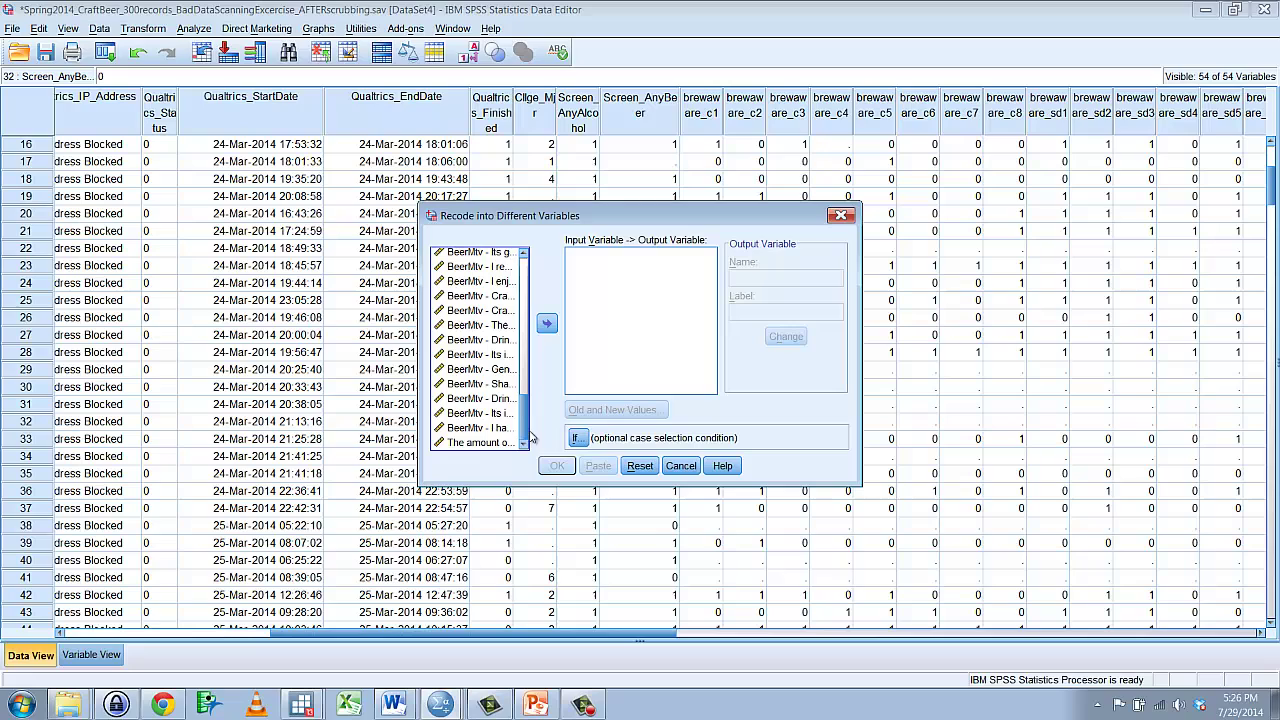
pyautogui.click(470, 443)
pyautogui.click(548, 324)
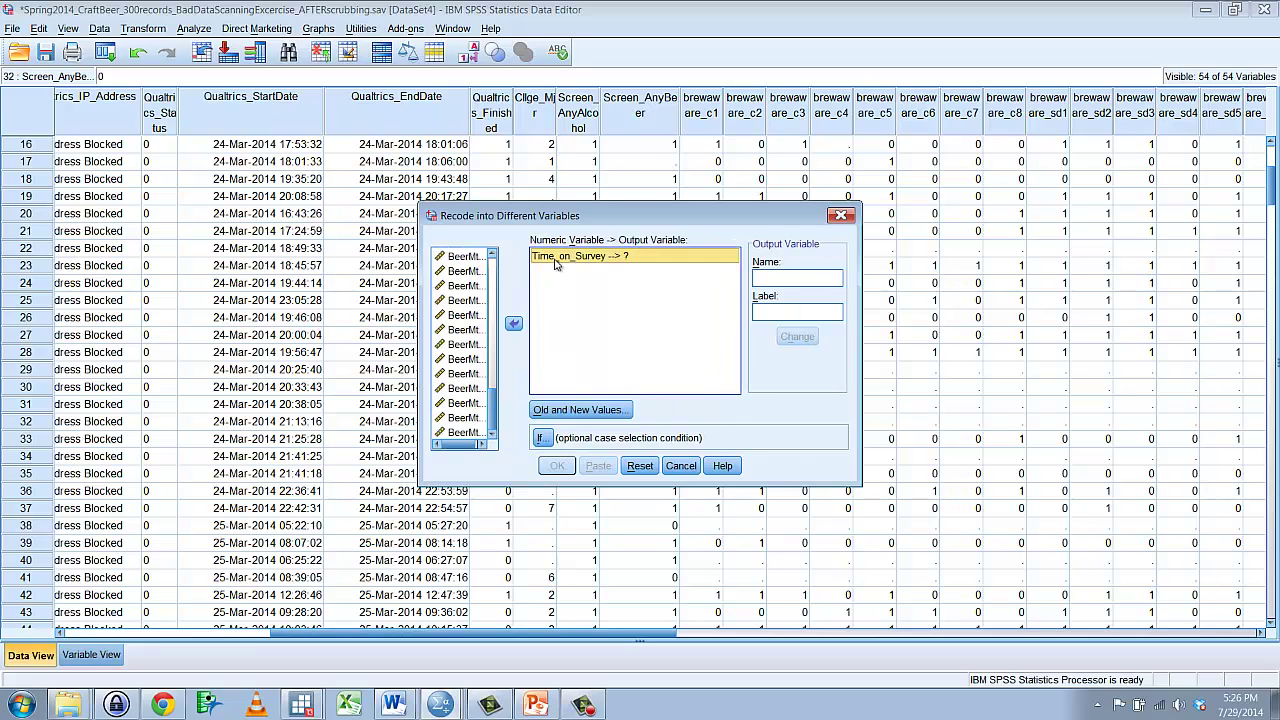
pyautogui.click(781, 286)
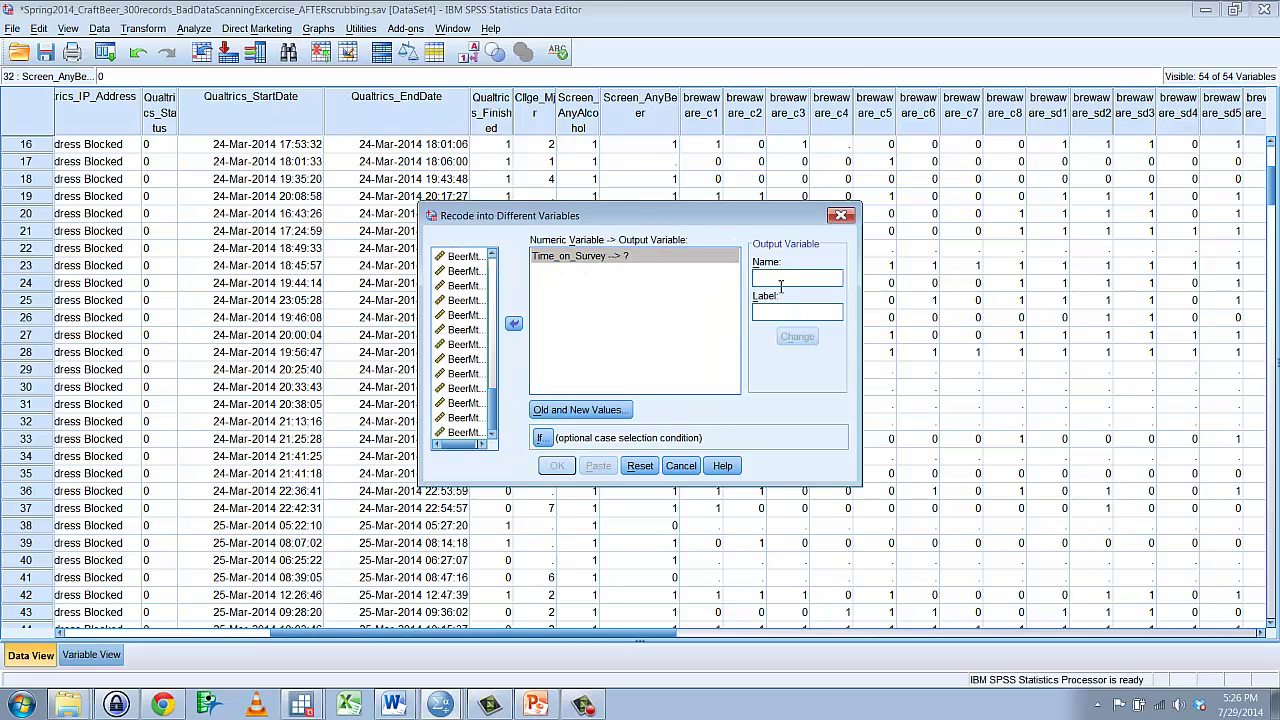
pyautogui.write('Time_on_Su')
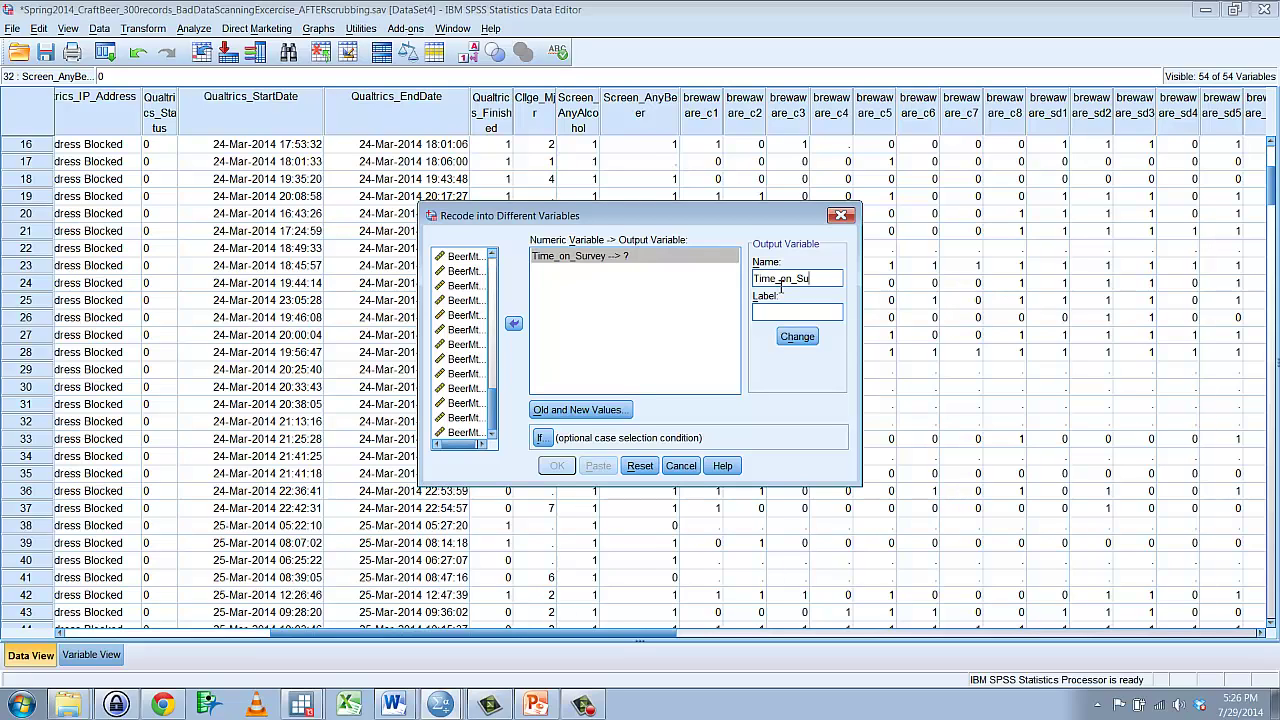
pyautogui.write('rvey_Beer')
pyautogui.write('Drinkers')
pyautogui.click(797, 340)
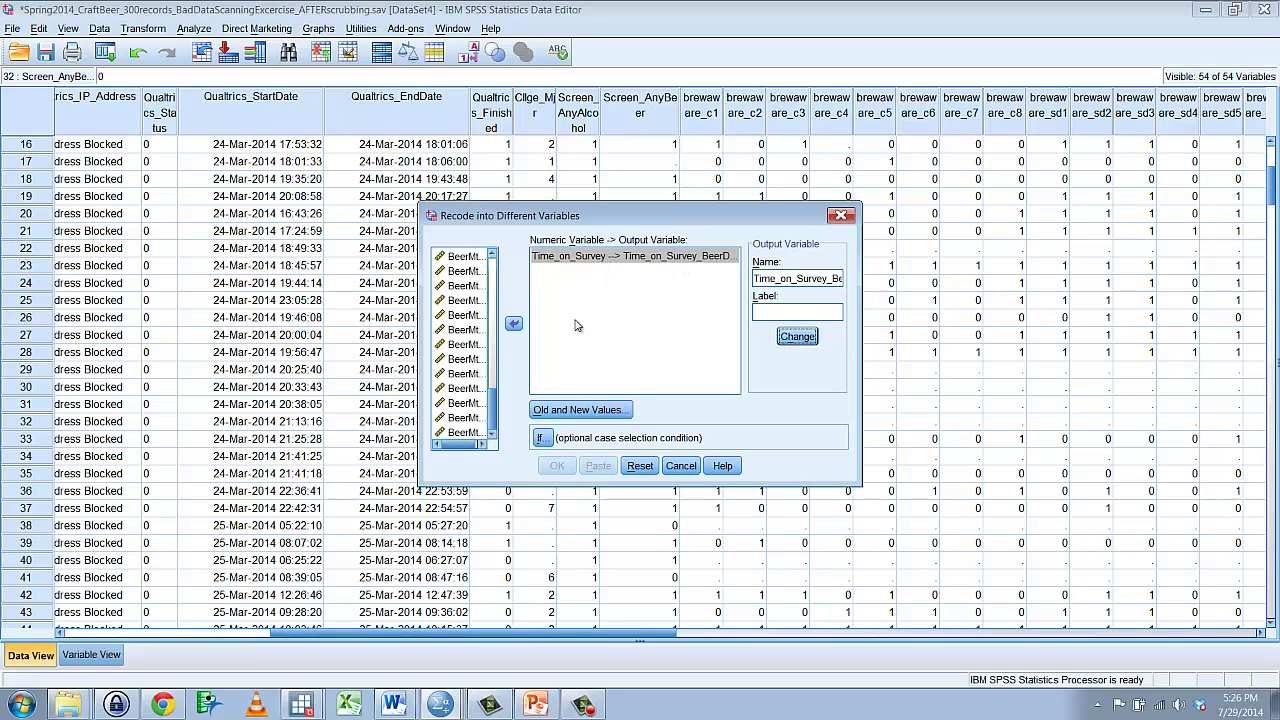
# Restrict the recode to cases that satisfy a condition, enlarge the condition dialog and list the variables by name instead of label
pyautogui.click(541, 439)
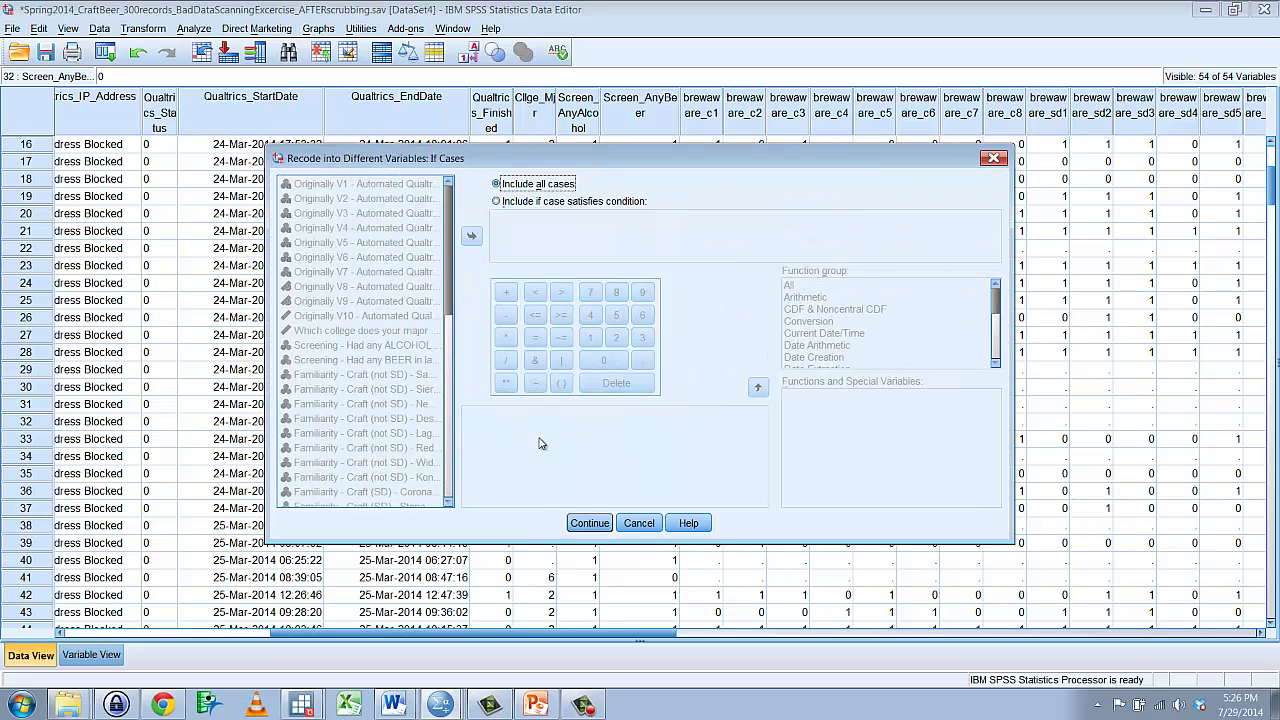
pyautogui.click(497, 203)
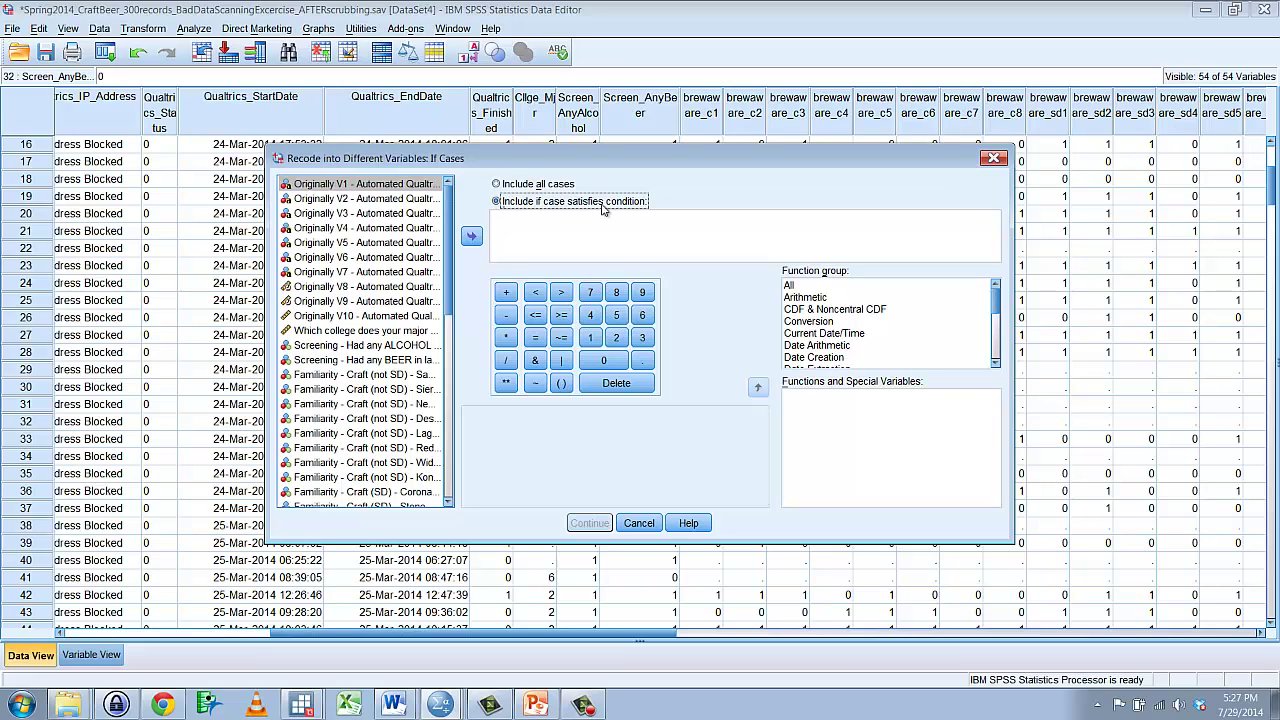
pyautogui.moveTo(269, 269); pyautogui.dragTo(200, 269)
pyautogui.moveTo(408, 147); pyautogui.dragTo(410, 124)
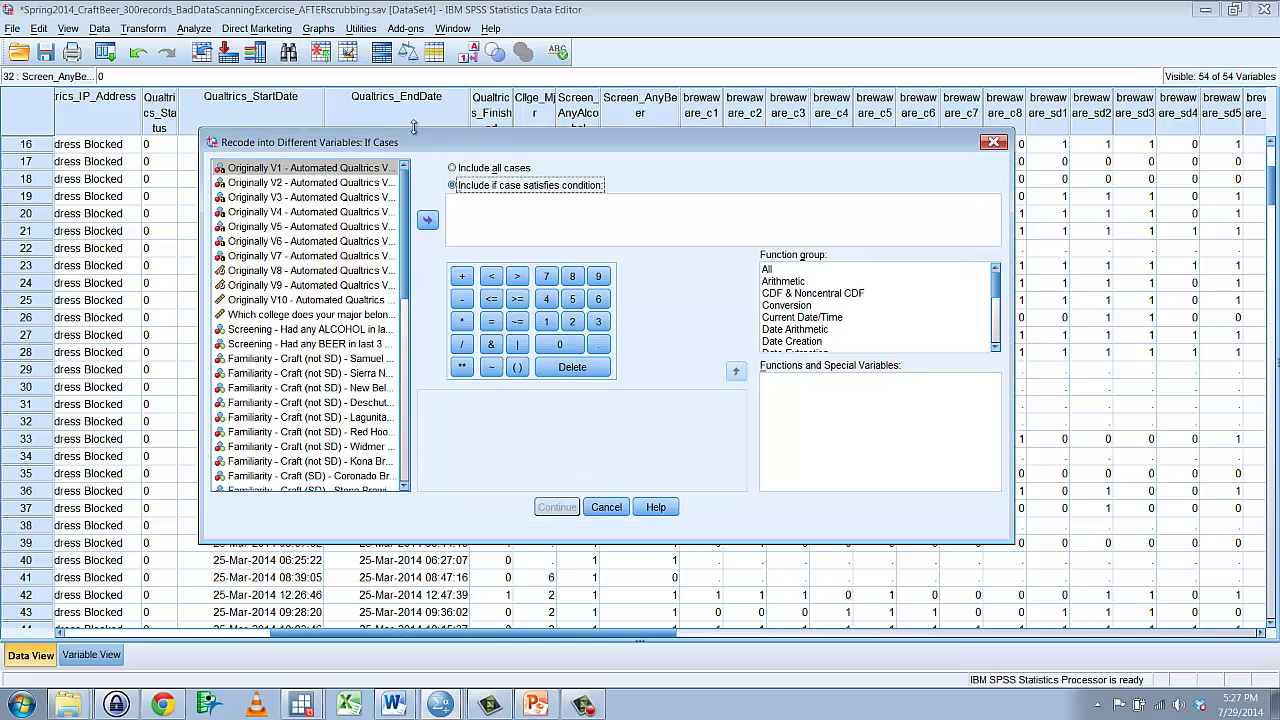
pyautogui.rightClick(270, 195)
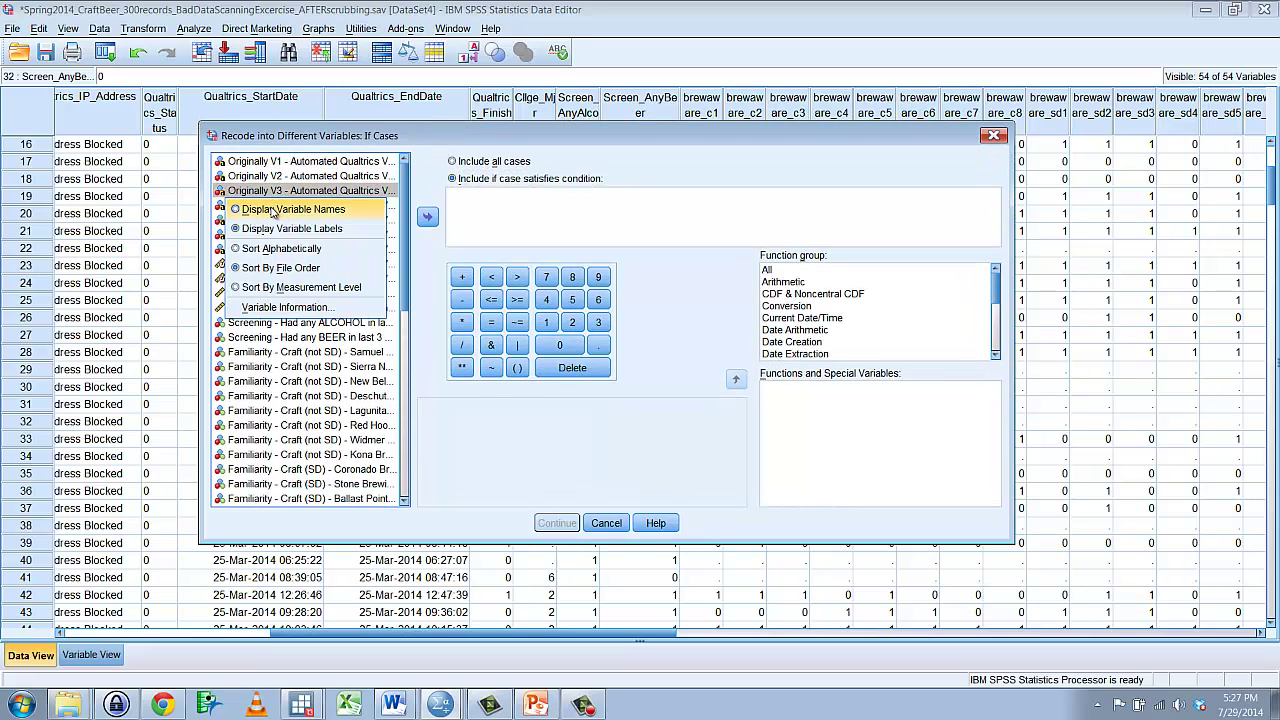
pyautogui.click(272, 210)
pyautogui.rightClick(265, 266)
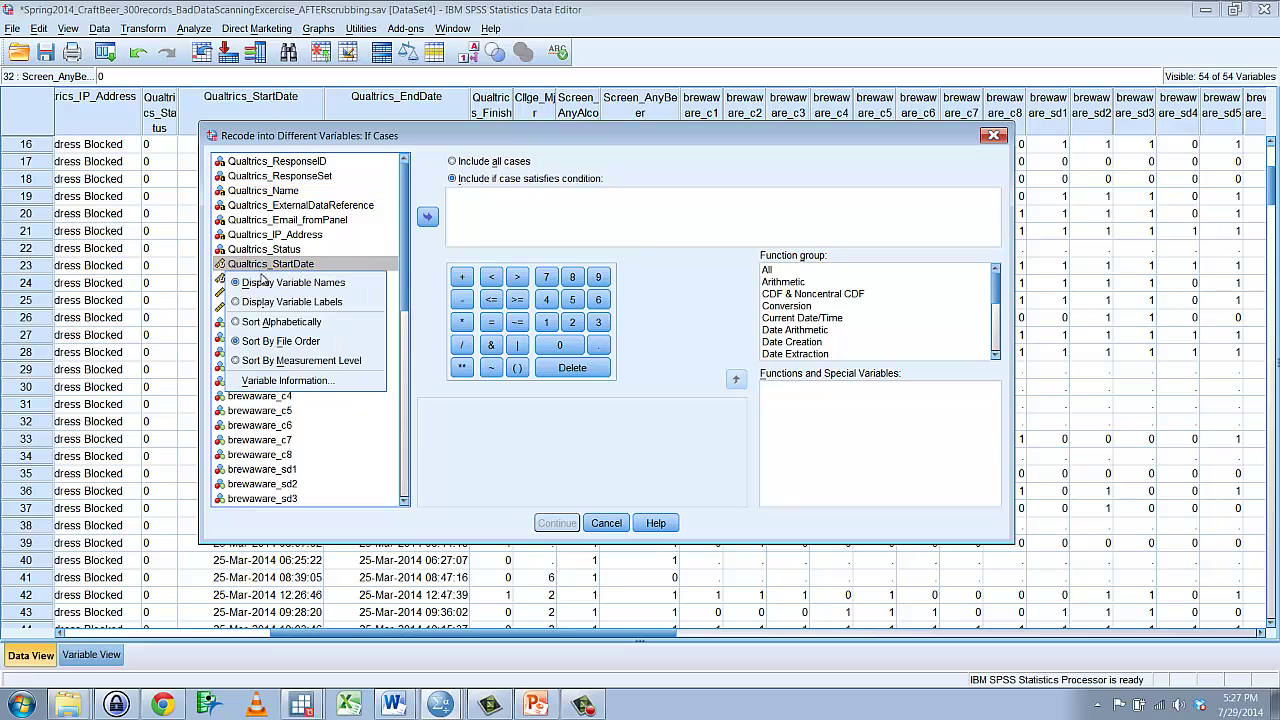
pyautogui.click(262, 302)
pyautogui.rightClick(266, 266)
pyautogui.click(270, 283)
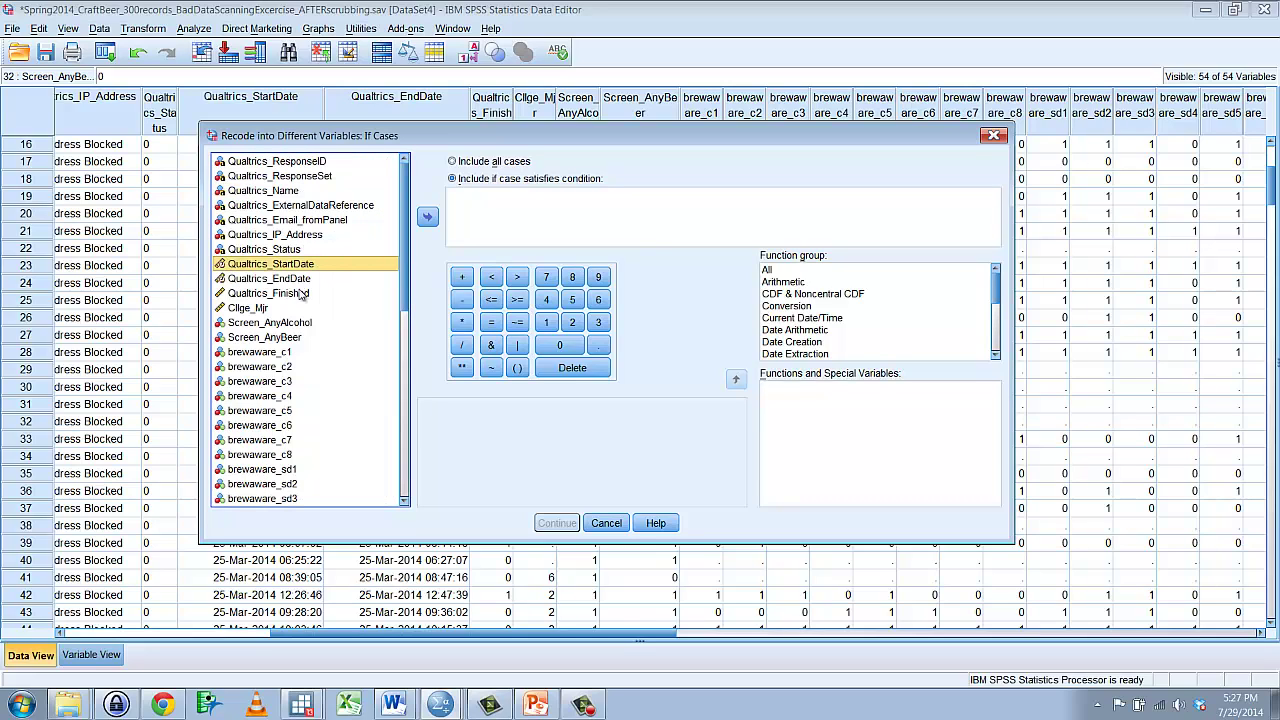
# Set the case selection condition of the recode to Screen_AnyBeer=1
pyautogui.click(265, 337)
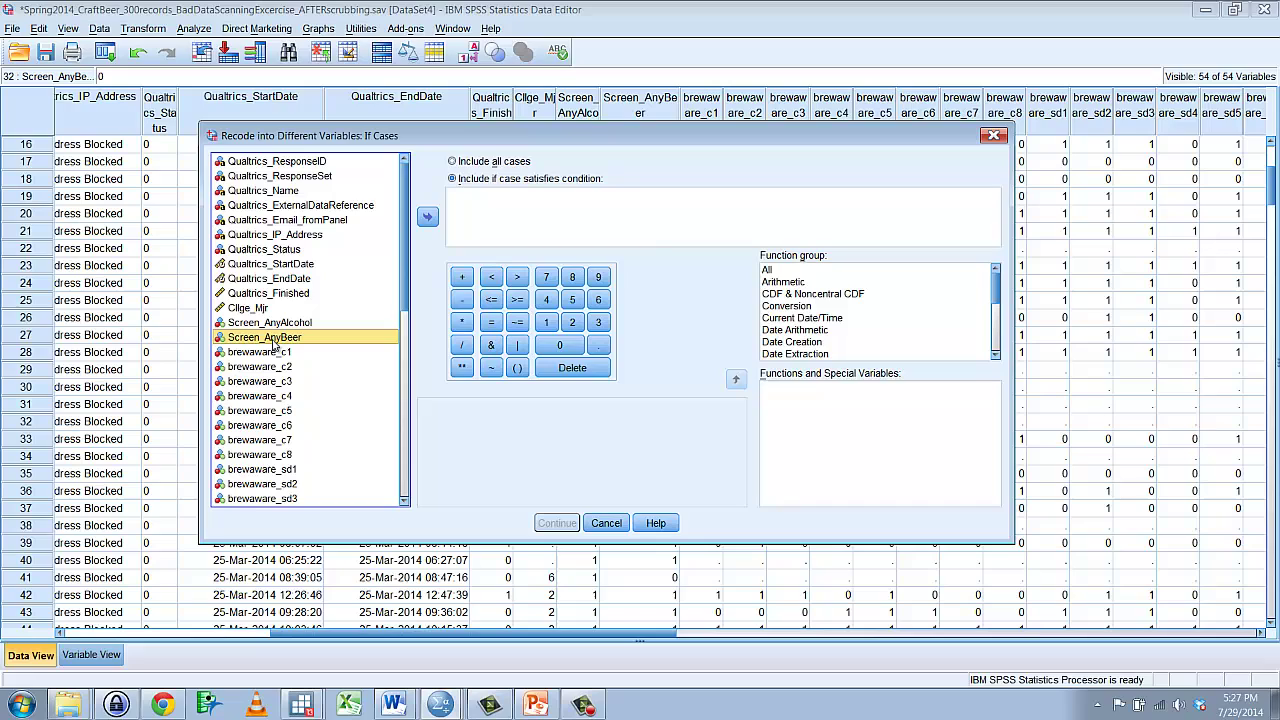
pyautogui.click(427, 217)
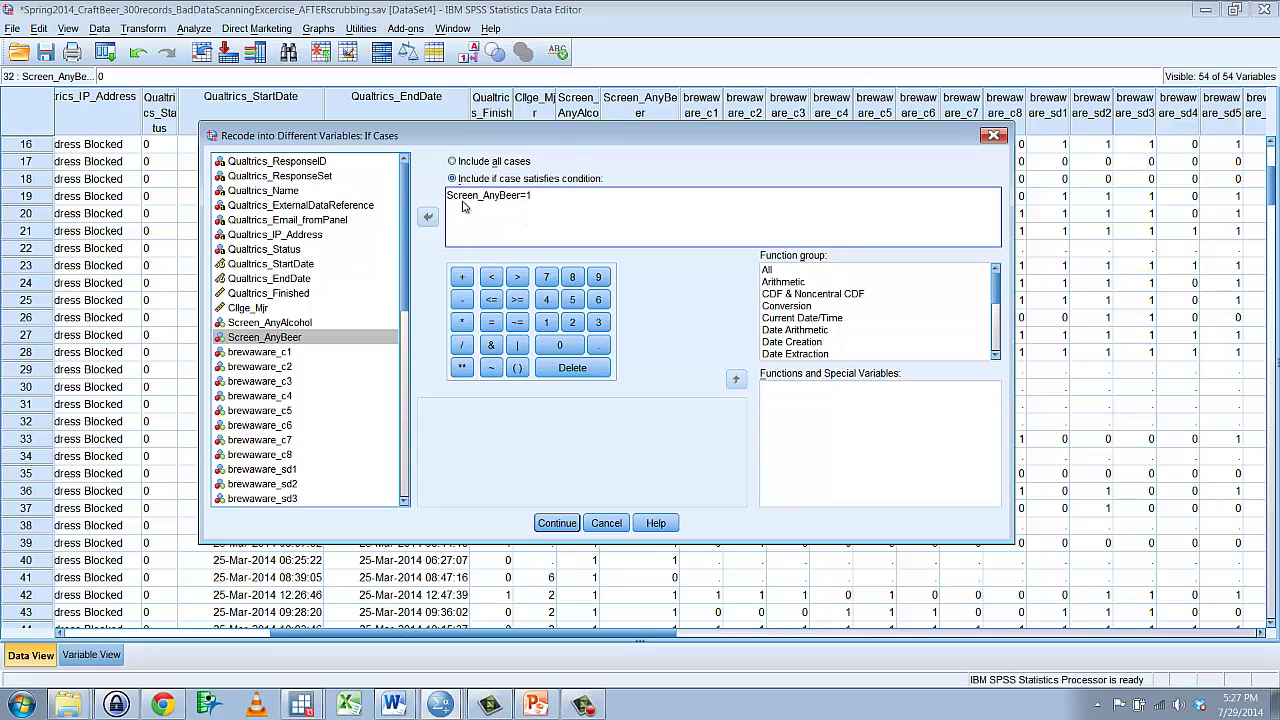
pyautogui.click(556, 523)
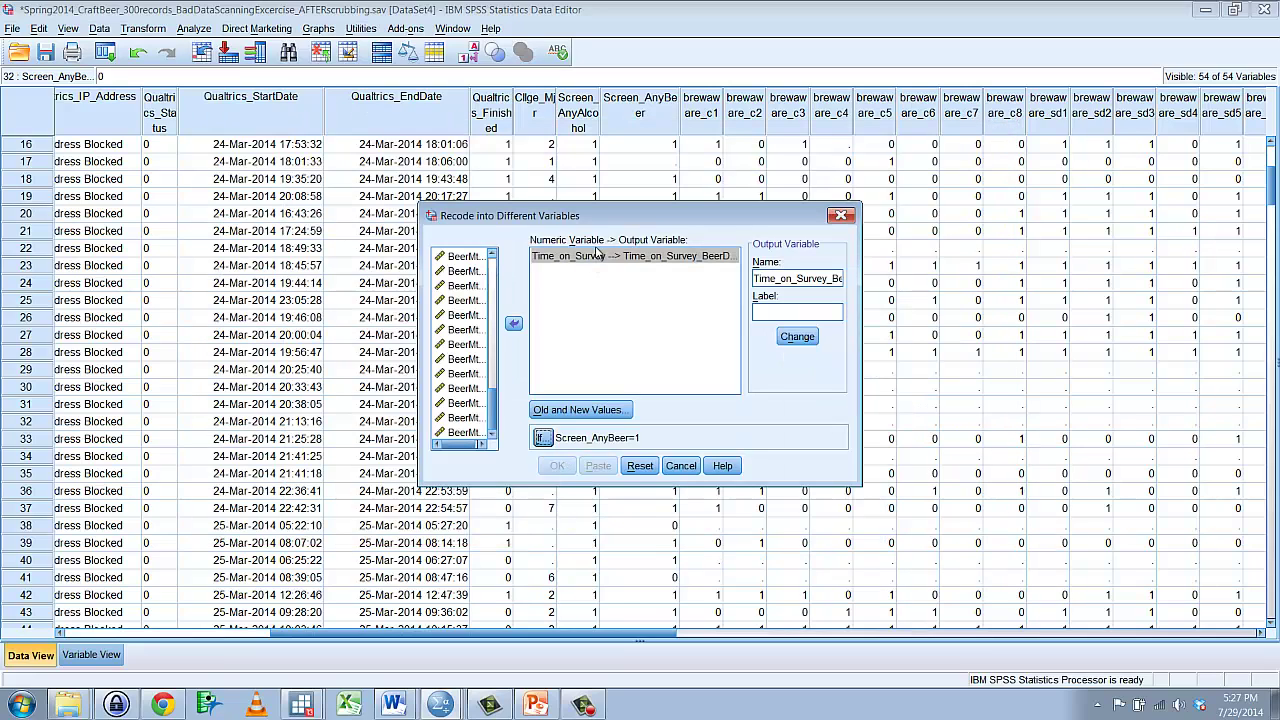
# Copy all other old values unchanged into the new variable and run the recode
pyautogui.click(604, 415)
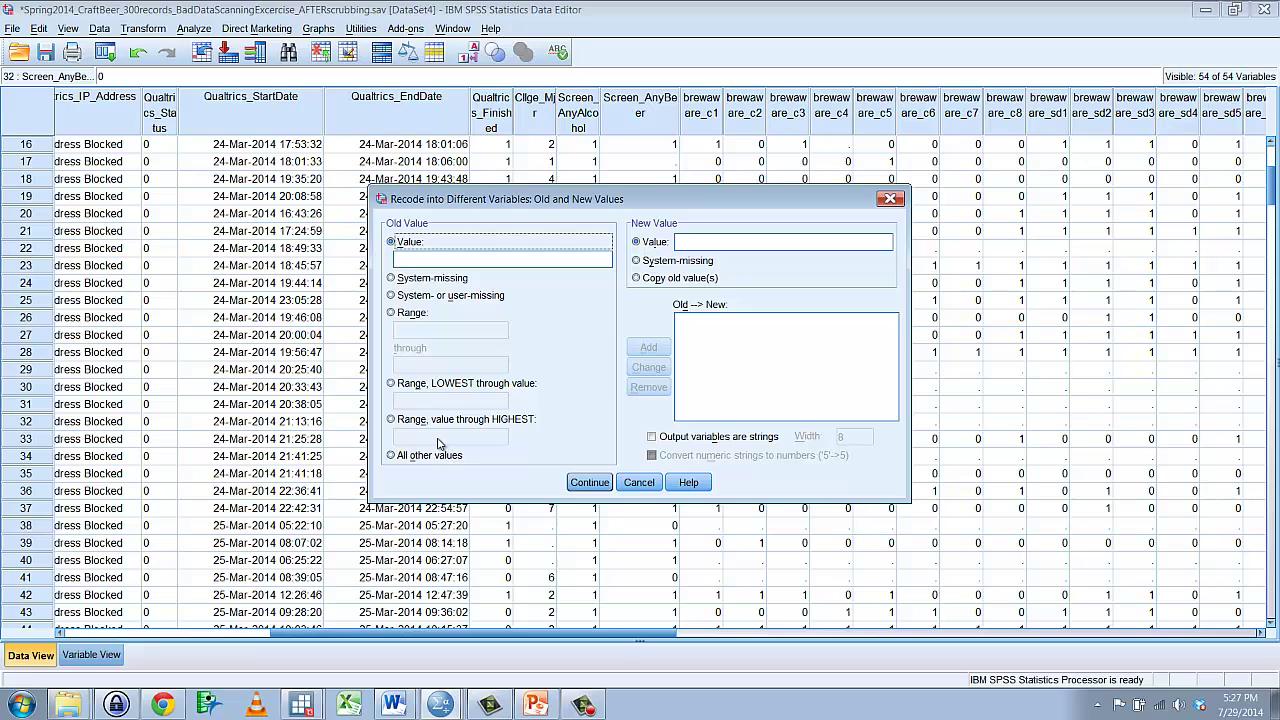
pyautogui.click(391, 456)
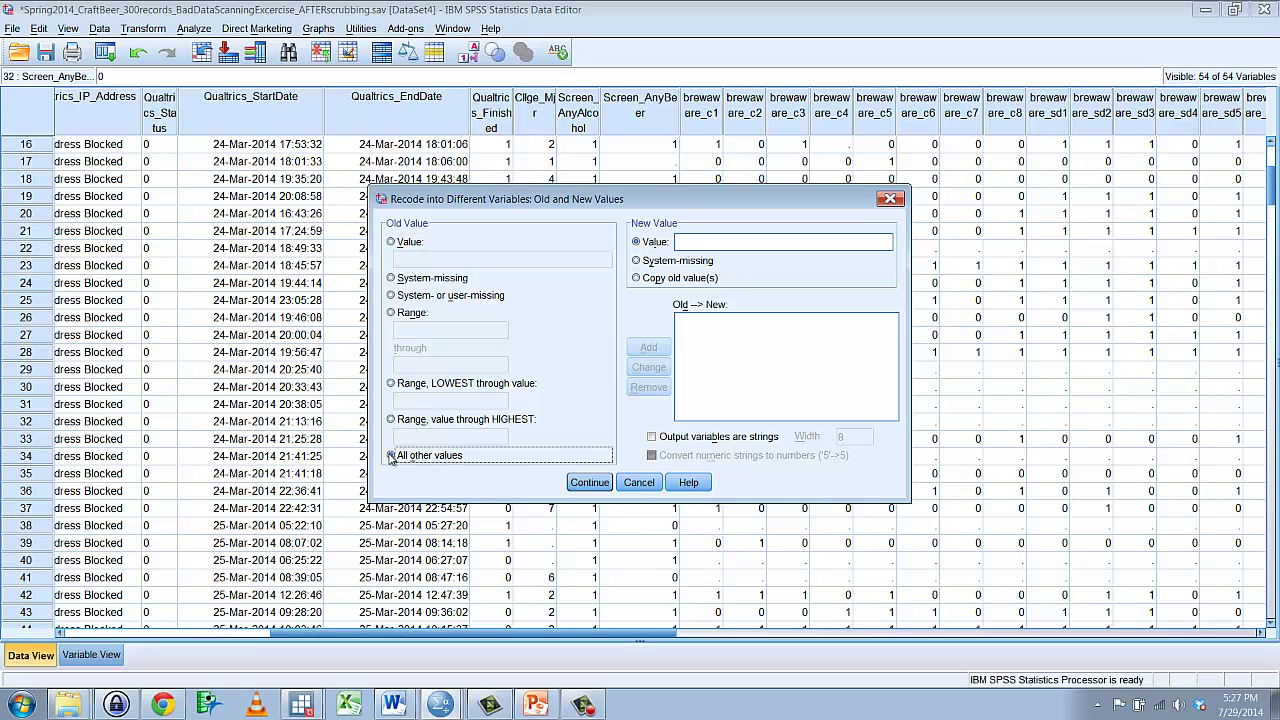
pyautogui.click(637, 279)
pyautogui.click(648, 347)
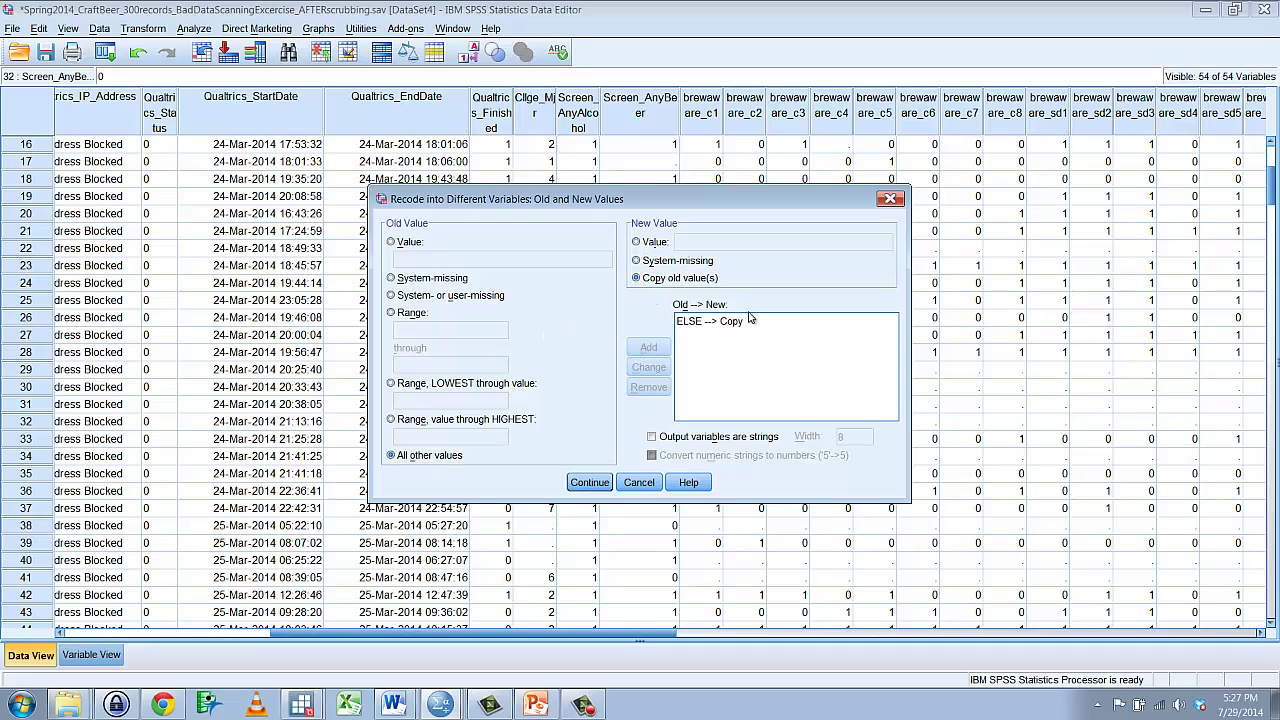
pyautogui.click(589, 482)
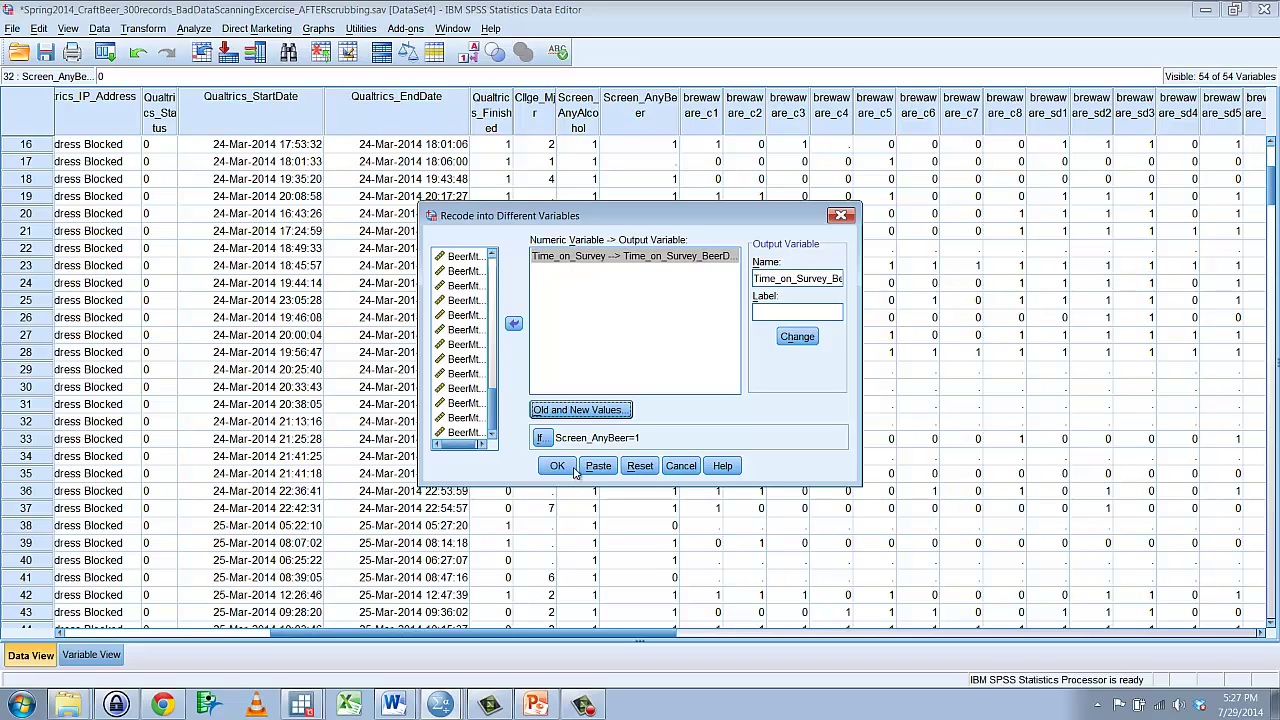
pyautogui.click(557, 466)
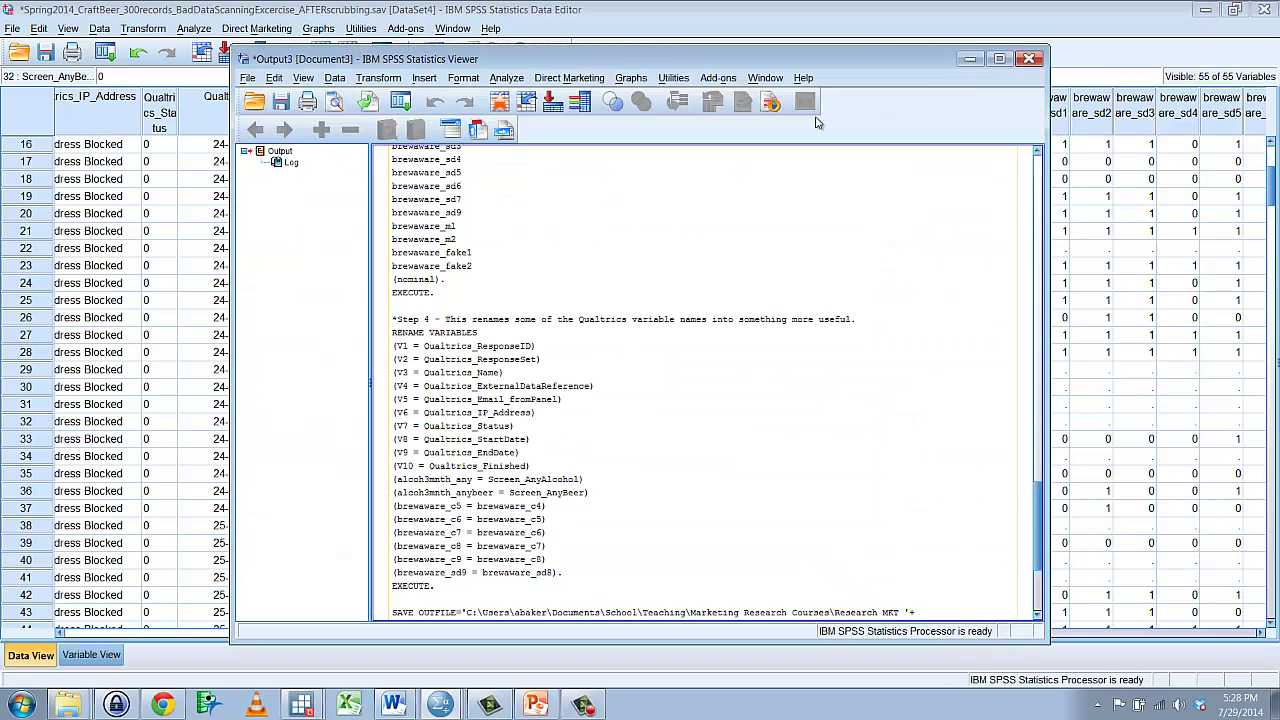
# Return to the data and compare the Time_on_Survey and Time_on_Survey_BeerDrinkers columns case by case
pyautogui.click(265, 664)
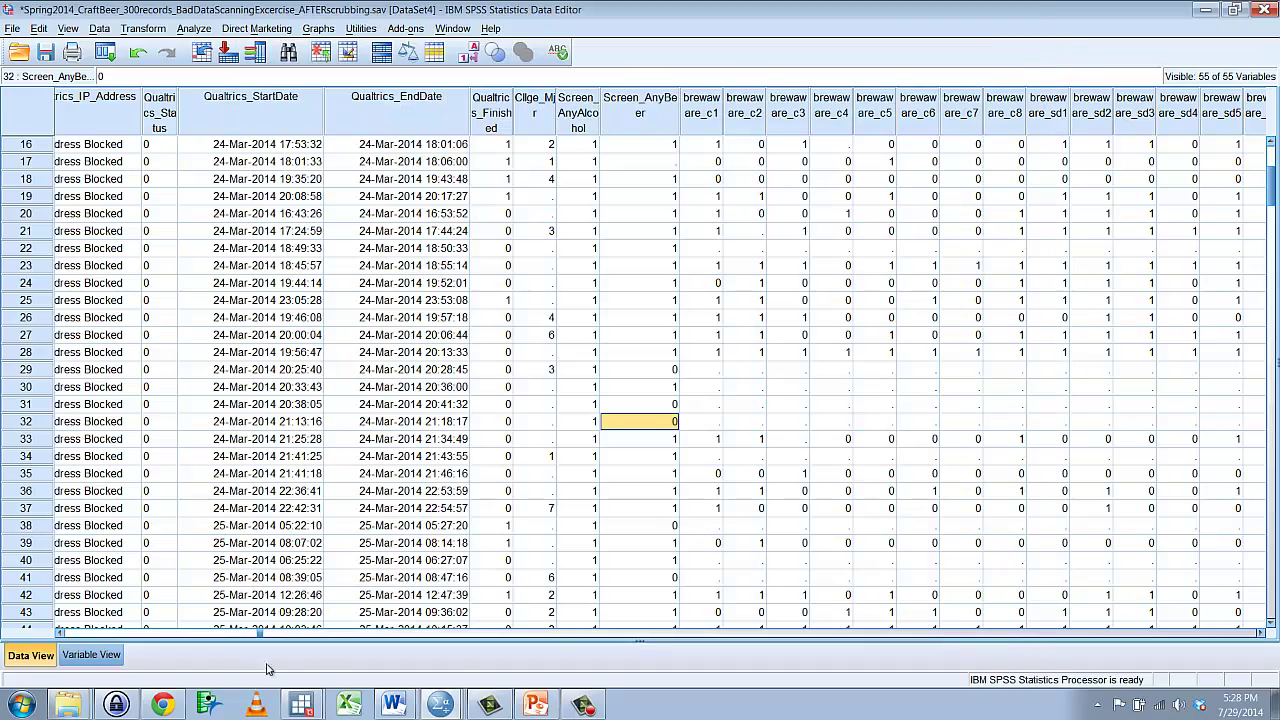
pyautogui.moveTo(257, 640); pyautogui.dragTo(1183, 638)
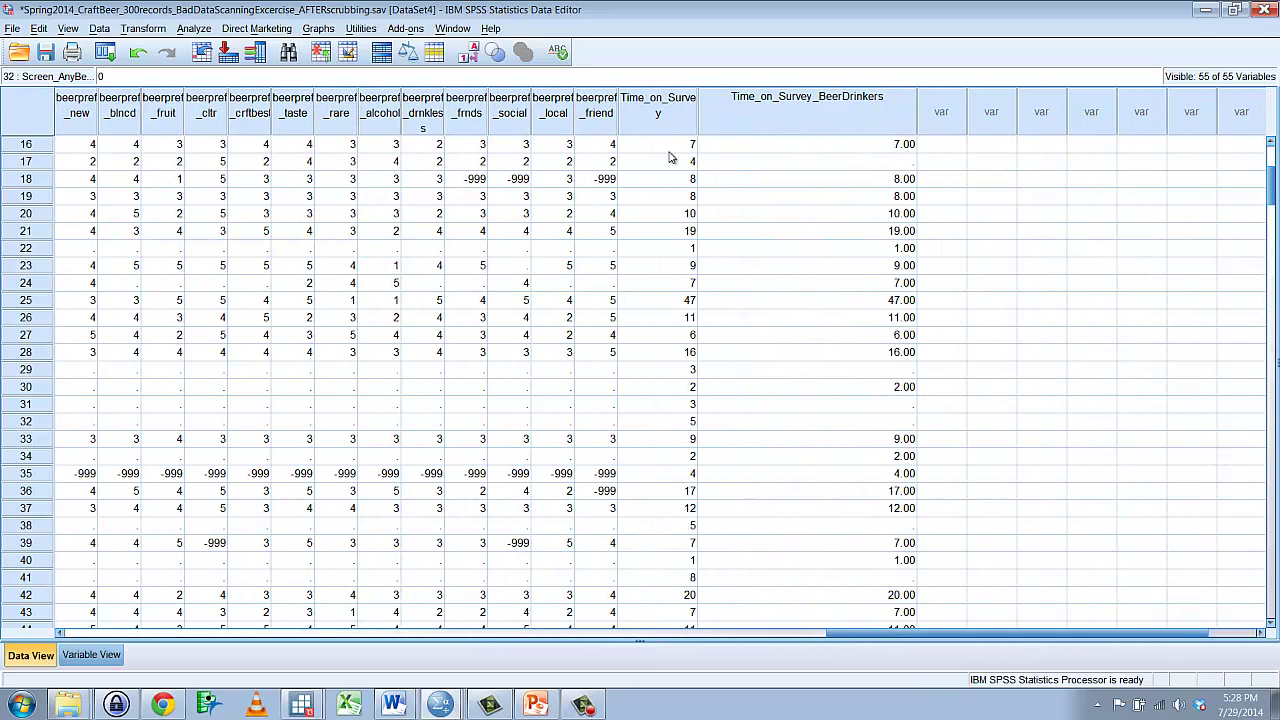
pyautogui.scroll(5, 845, 168)
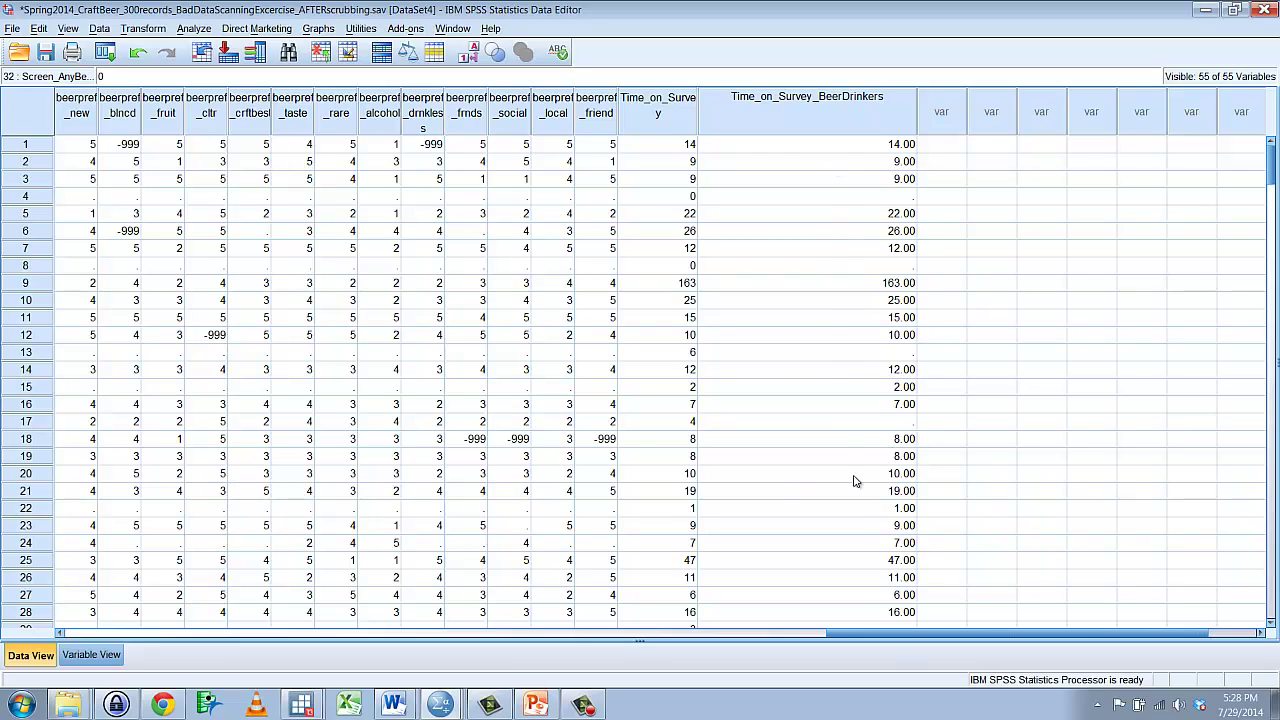
pyautogui.scroll(-2, 851, 563)
pyautogui.scroll(2, 852, 553)
# Set up a Frequencies analysis for Time_on_Survey_BeerDrinkers and widen the dialog to read the variable names
pyautogui.click(193, 30)
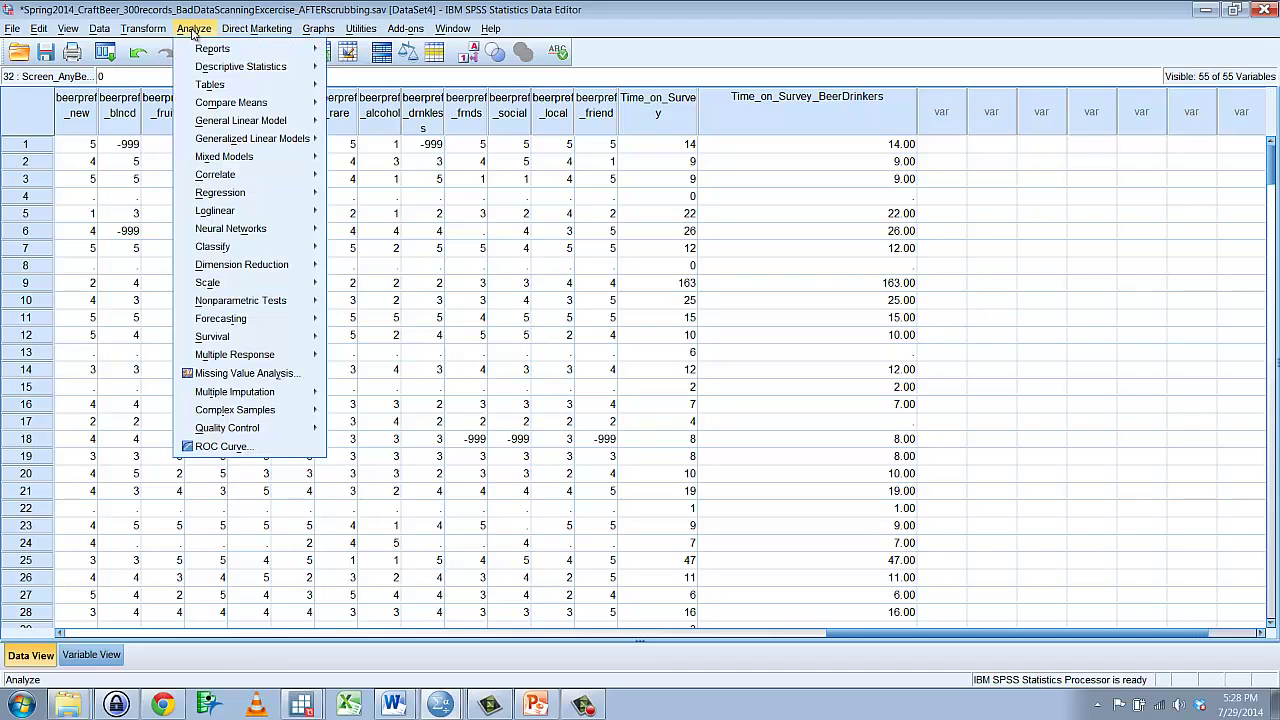
pyautogui.moveTo(222, 68)
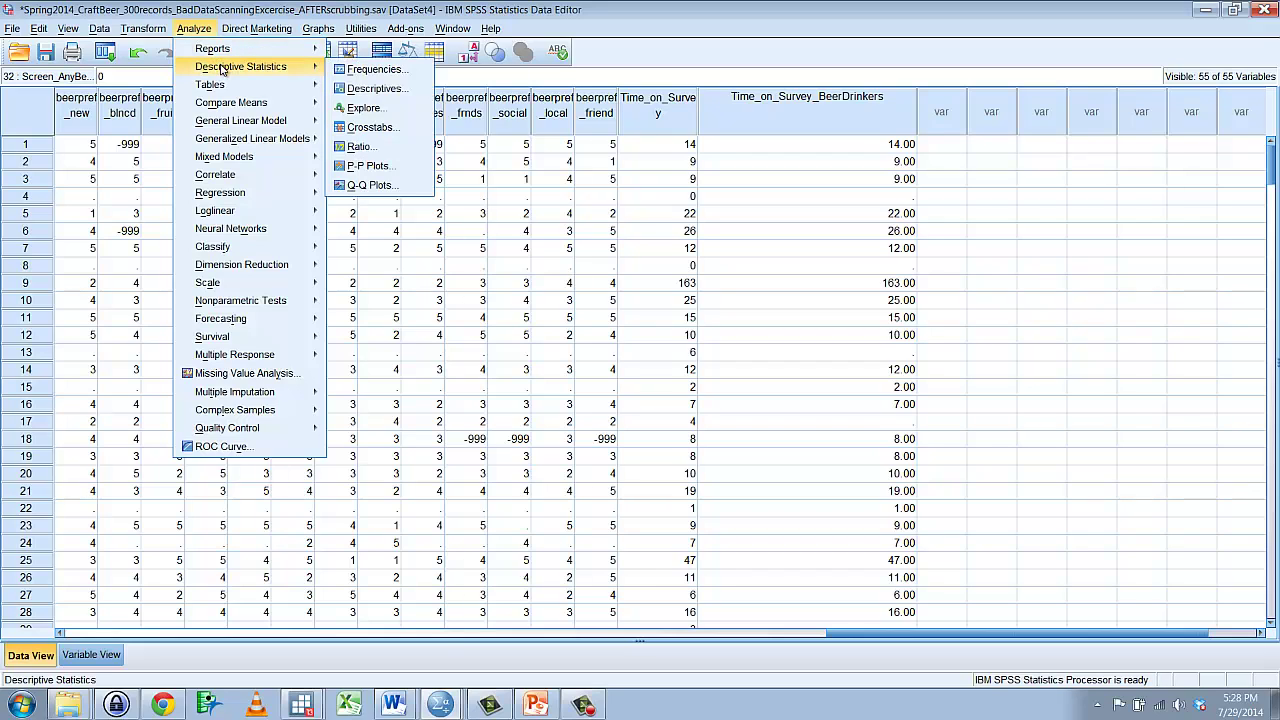
pyautogui.click(376, 69)
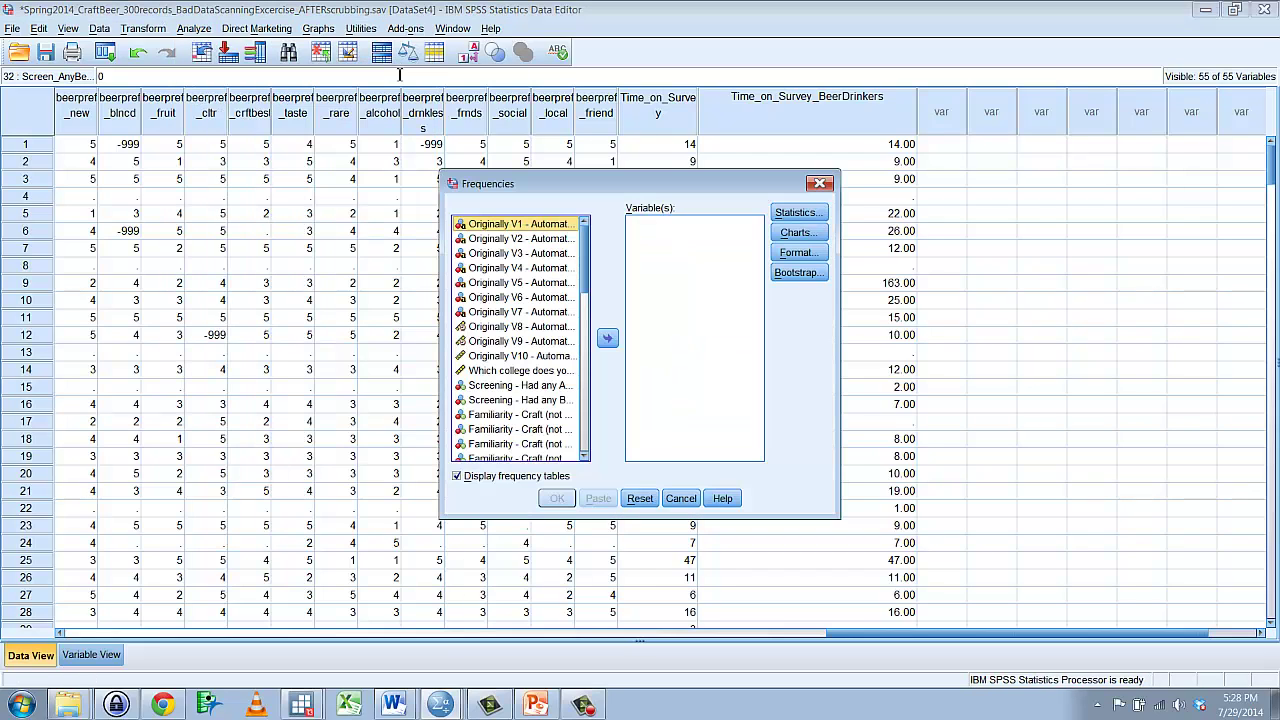
pyautogui.scroll(-13, 518, 340)
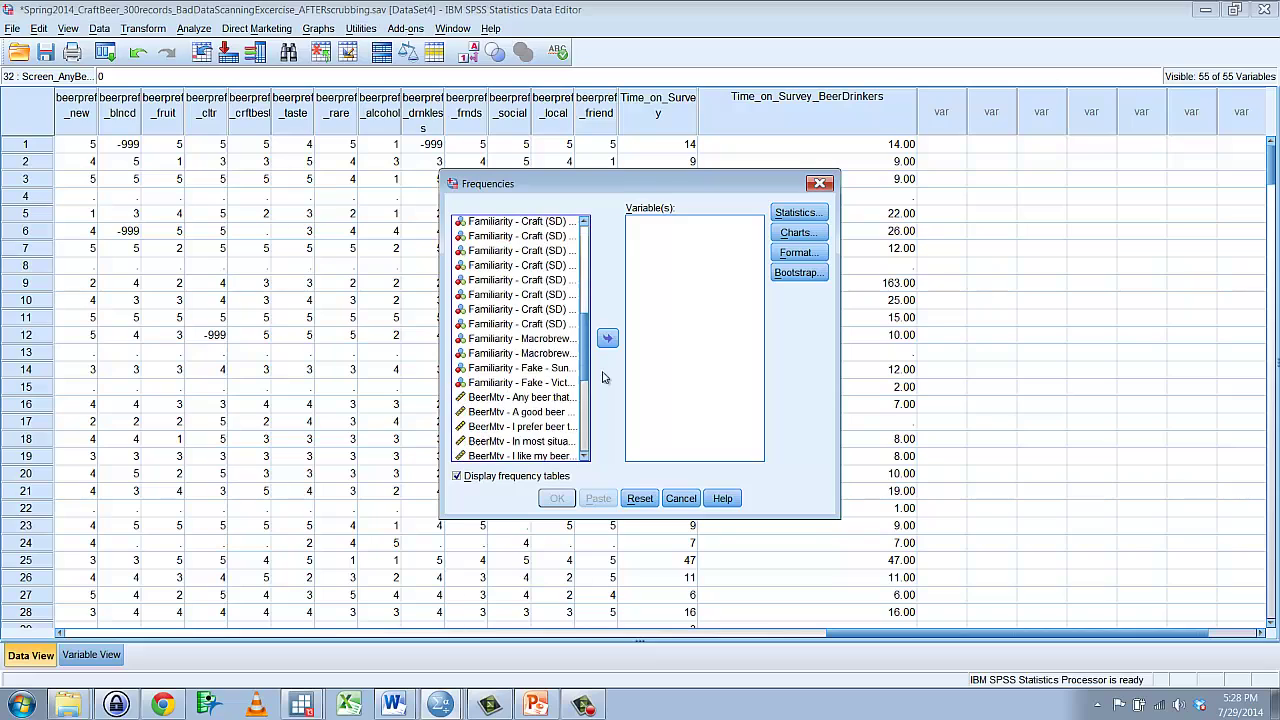
pyautogui.click(518, 455)
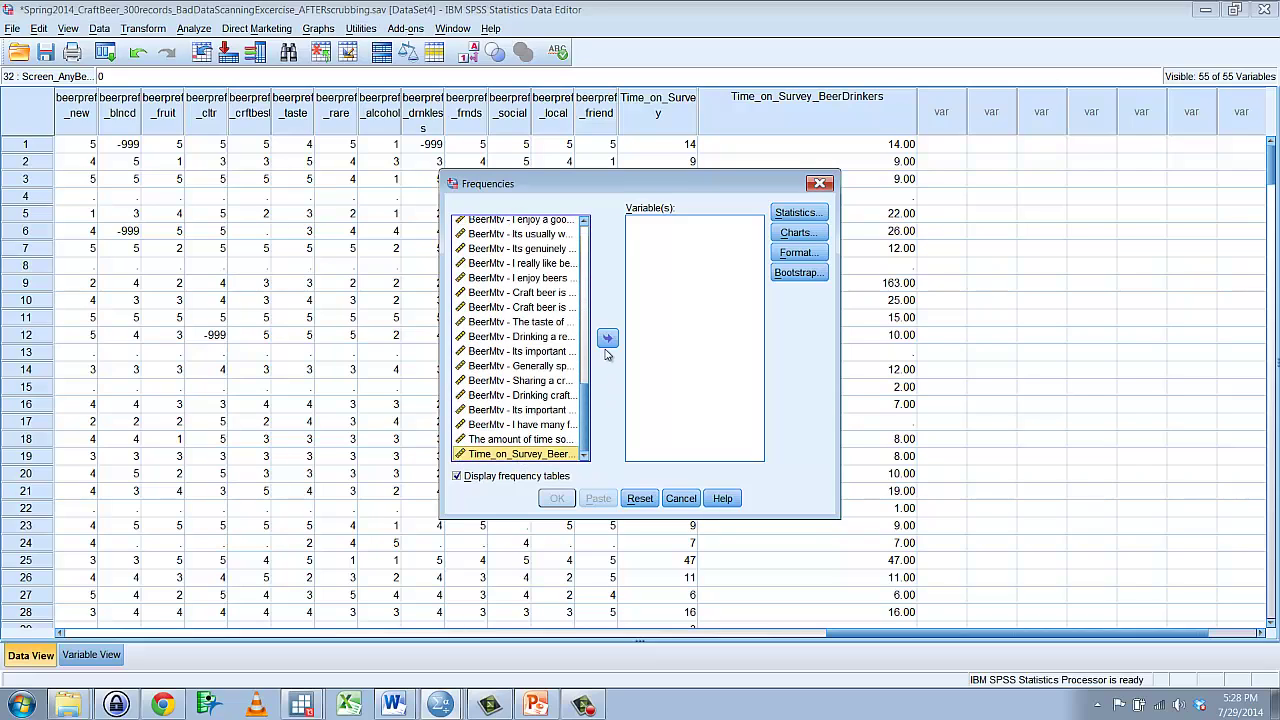
pyautogui.click(607, 340)
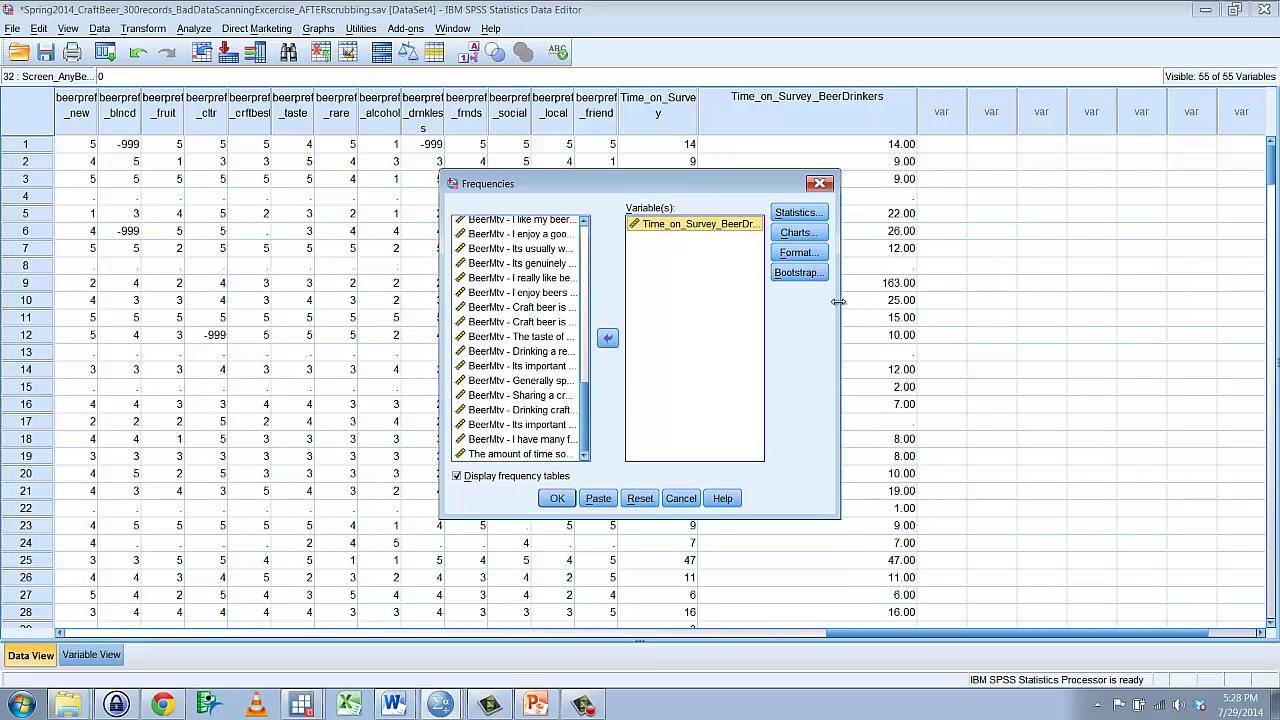
pyautogui.moveTo(841, 303); pyautogui.dragTo(989, 303)
# Request cut points for 20 equal groups plus the mean and median in the frequency statistics
pyautogui.click(960, 214)
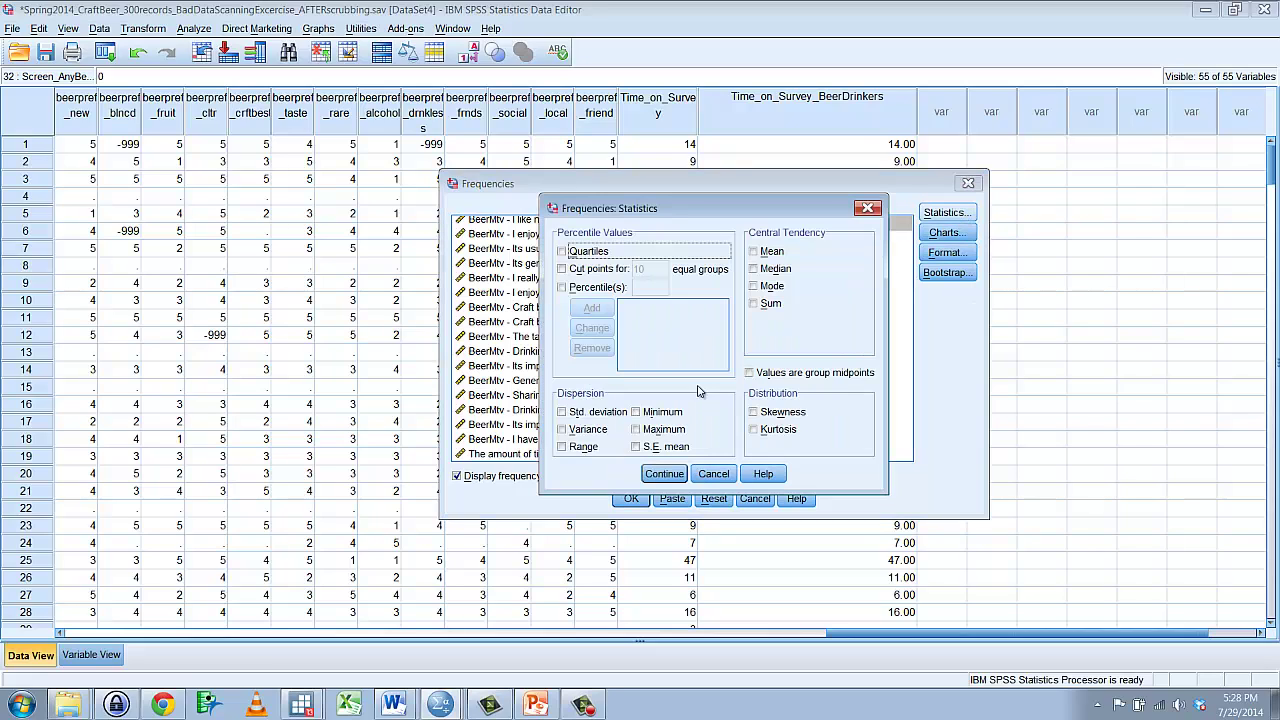
pyautogui.click(562, 270)
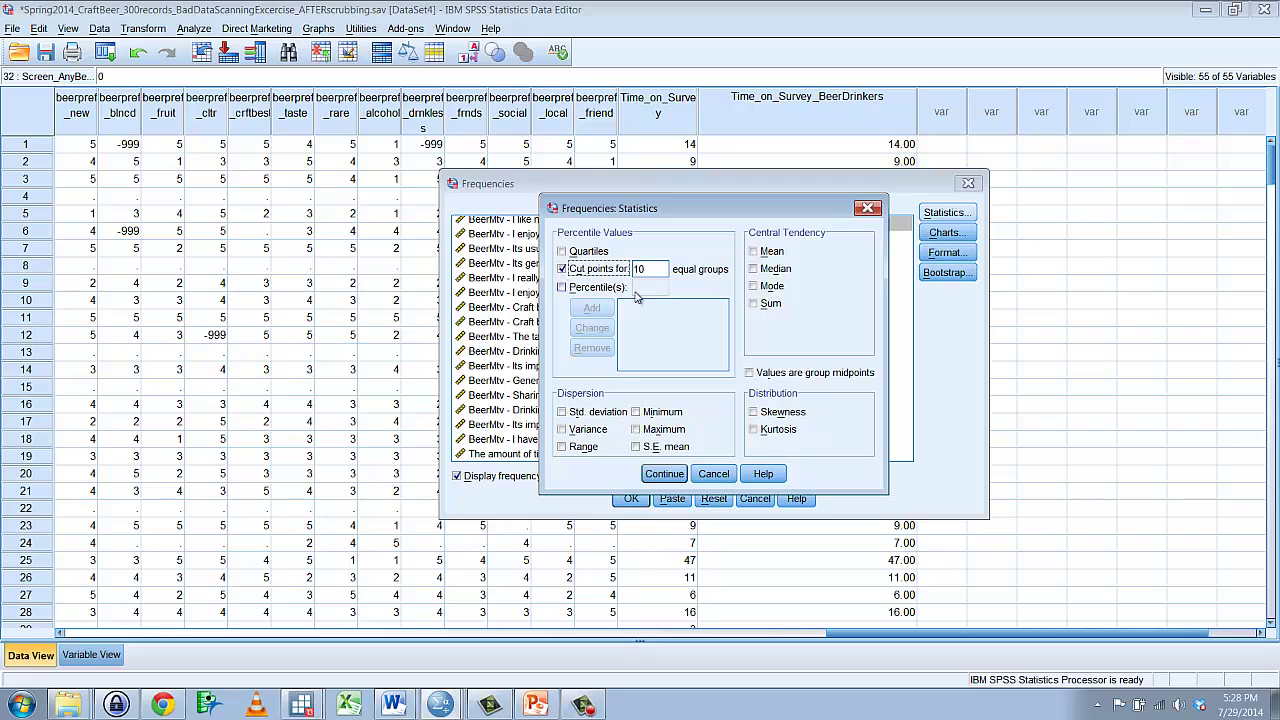
pyautogui.doubleClick(659, 269)
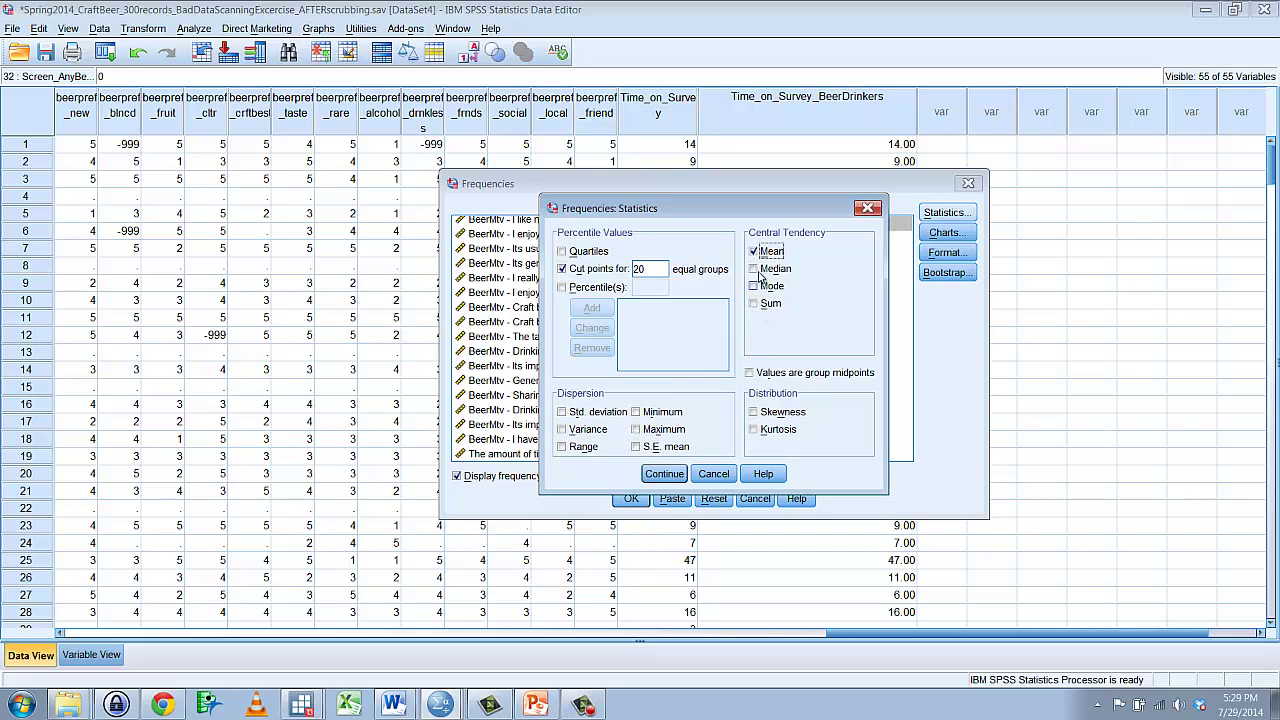
pyautogui.click(754, 269)
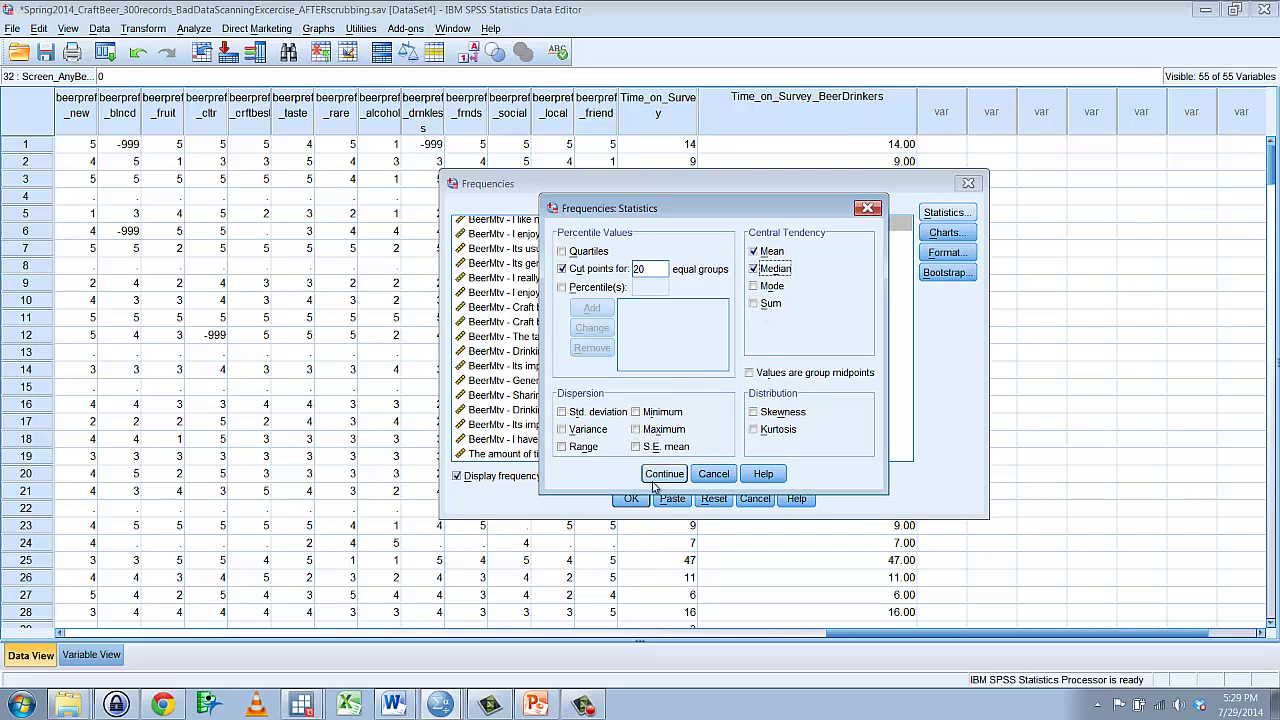
pyautogui.click(664, 474)
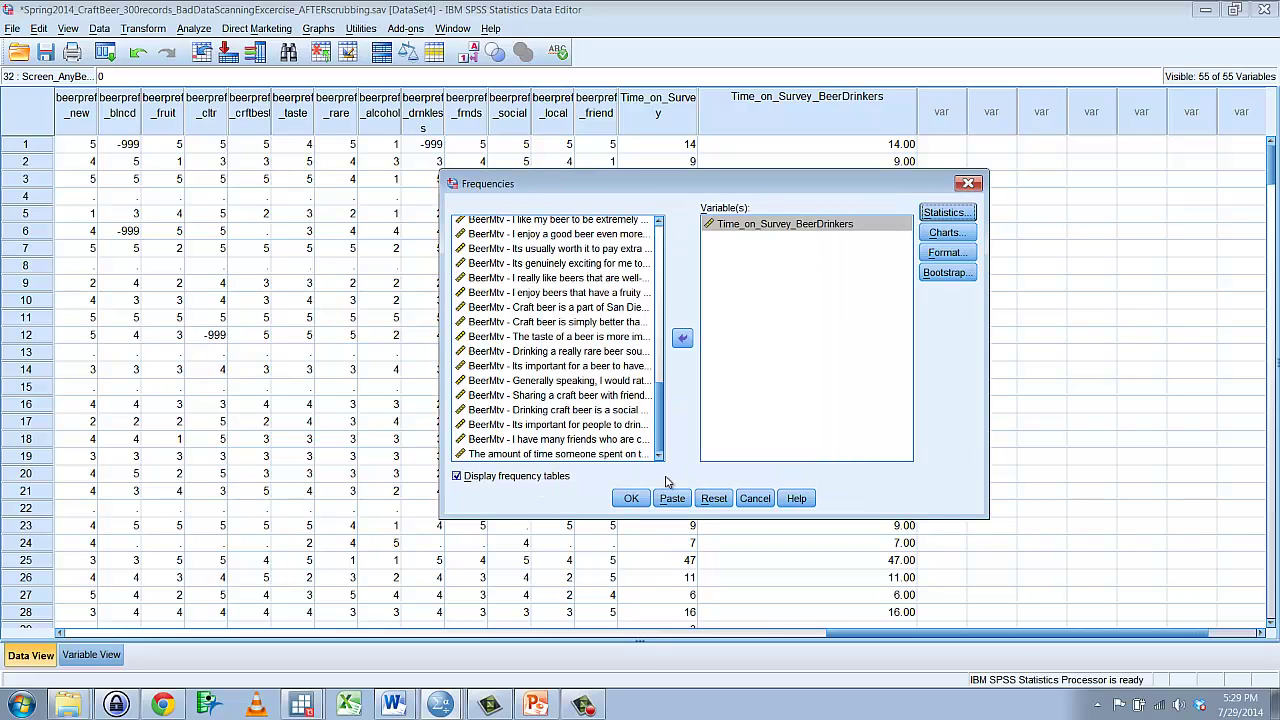
# Leave the Frequencies chart type at None and run the analysis for Time_on_Survey_BeerDrinkers
pyautogui.click(946, 232)
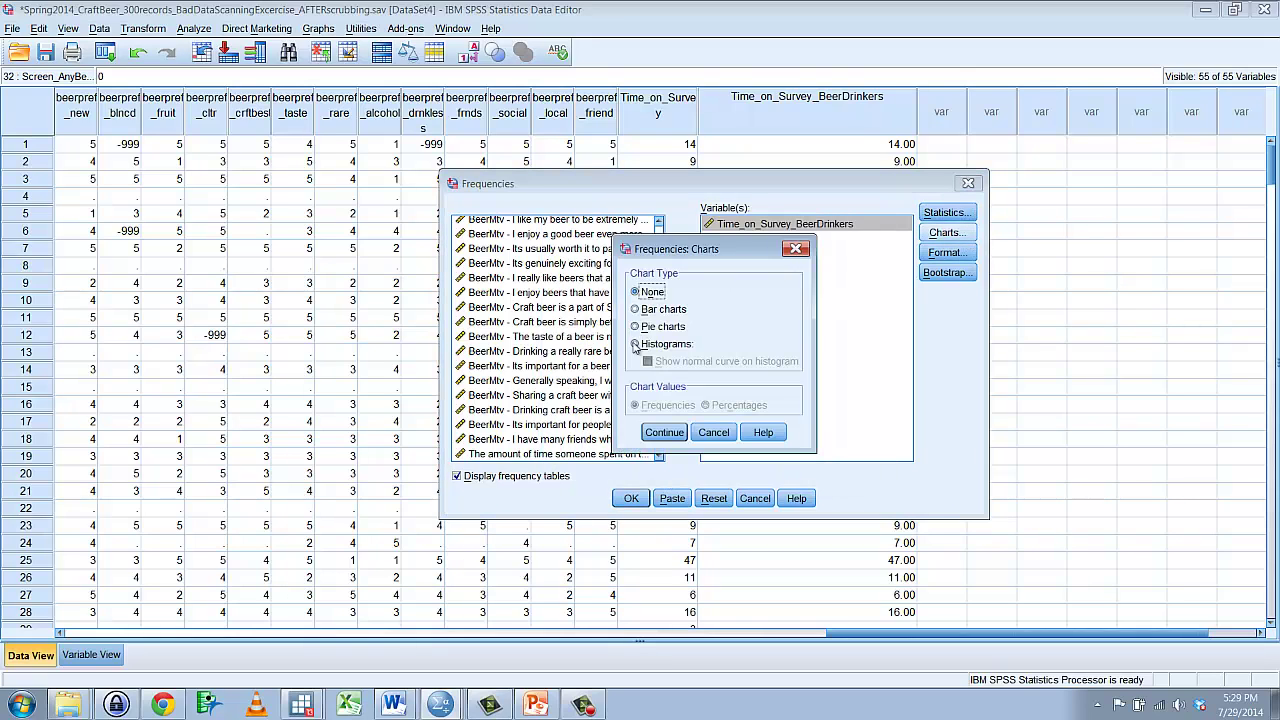
pyautogui.click(670, 436)
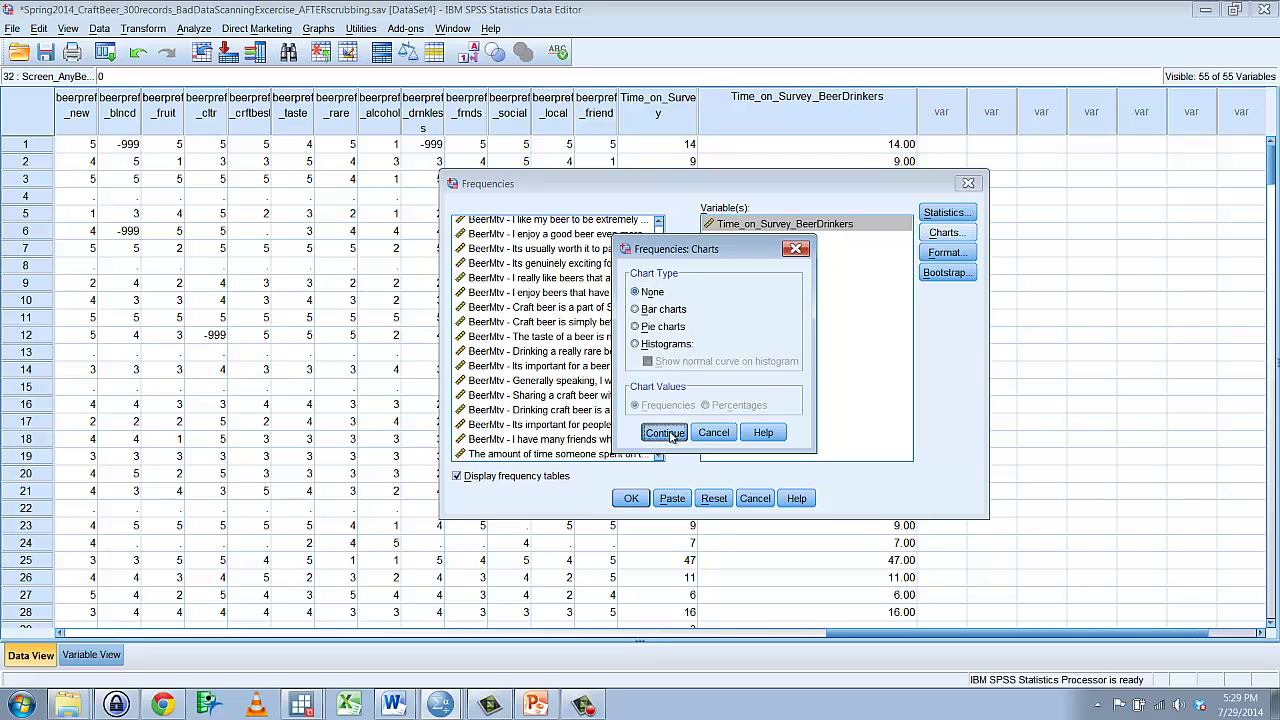
pyautogui.click(631, 499)
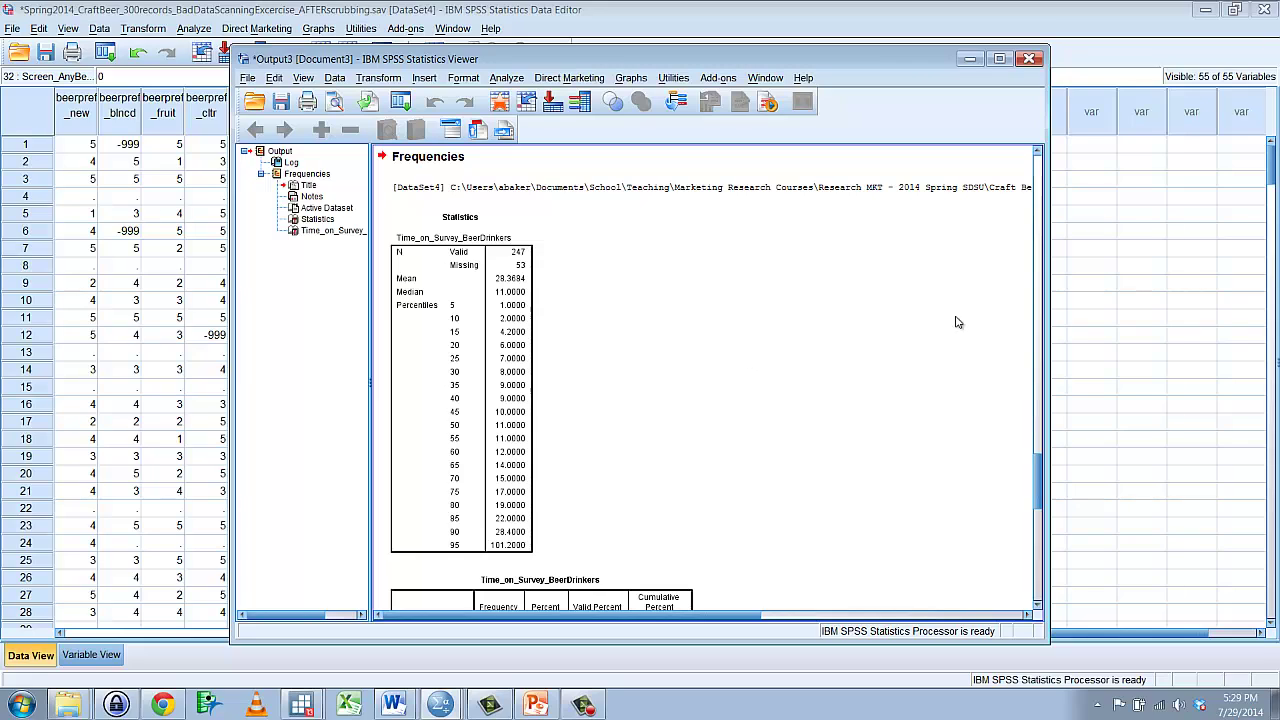
# Examine the percentiles and cumulative percentages of Time_on_Survey_BeerDrinkers to find a cutoff for overly fast respondents
pyautogui.click(470, 390)
pyautogui.scroll(-3, 657, 356)
pyautogui.scroll(-6, 814, 317)
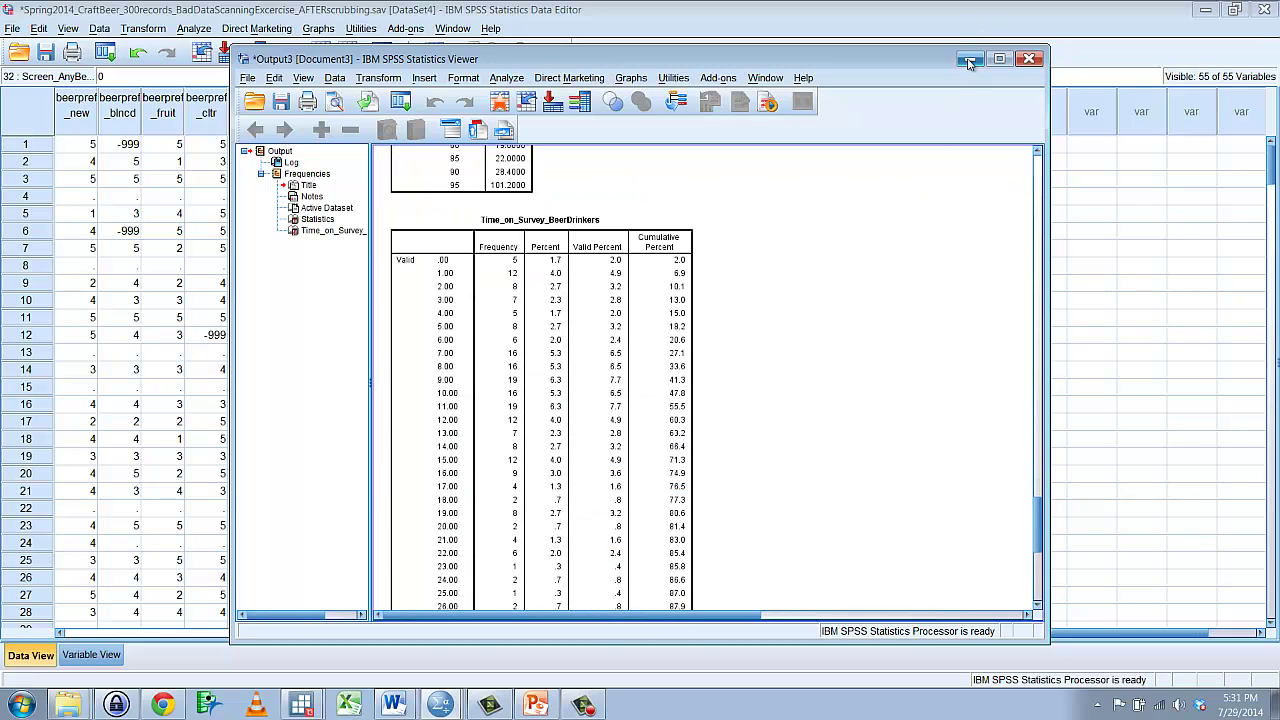
pyautogui.scroll(7, 797, 317)
pyautogui.scroll(2, 797, 317)
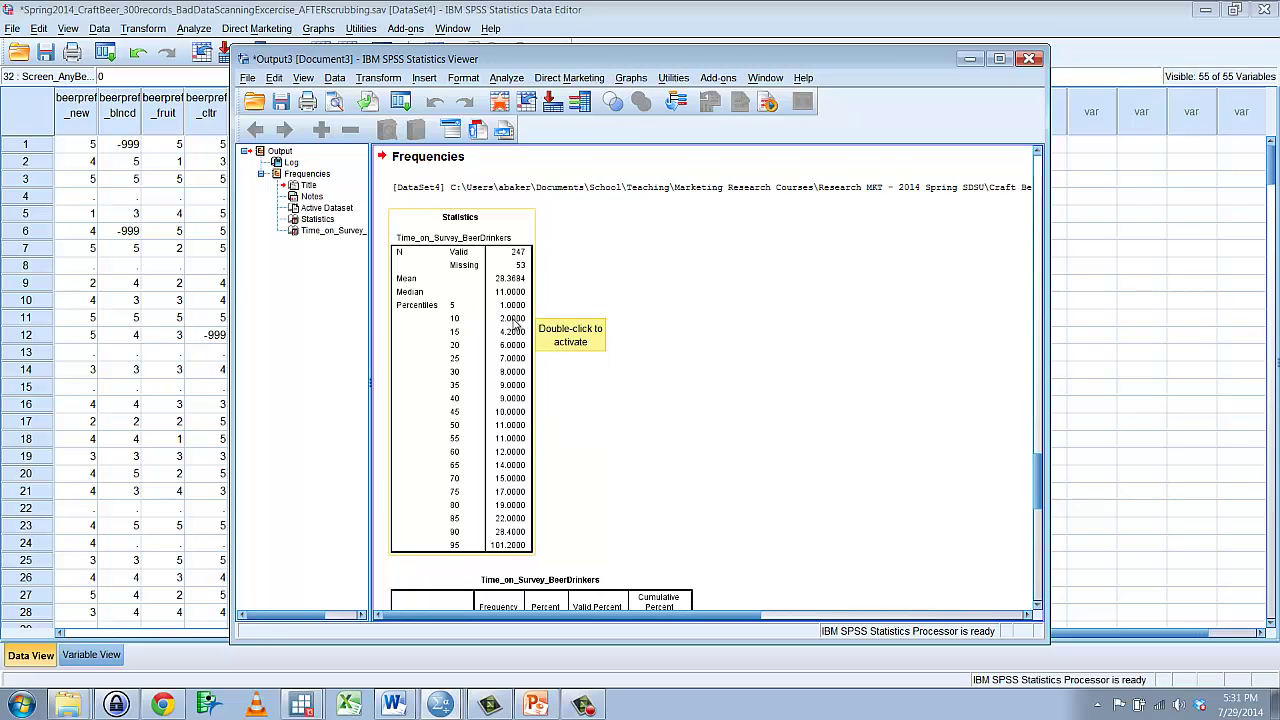
pyautogui.scroll(-5, 728, 347)
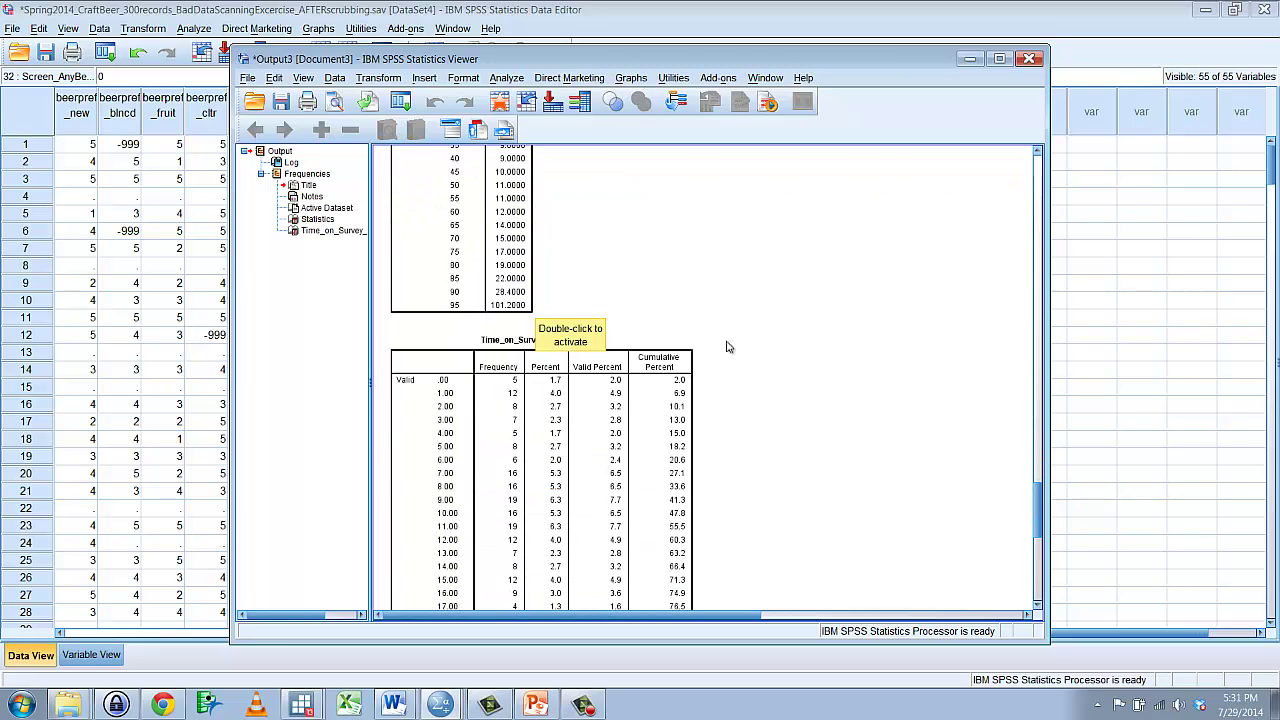
pyautogui.scroll(4, 762, 369)
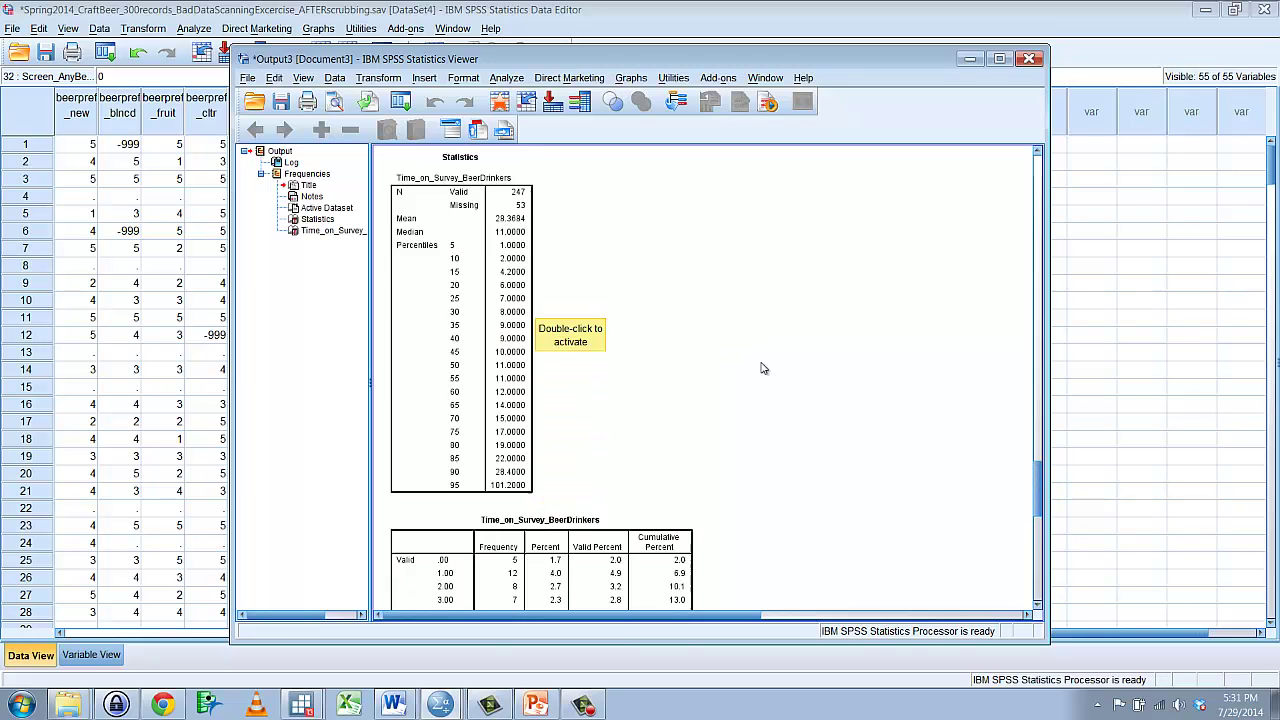
pyautogui.scroll(1, 762, 369)
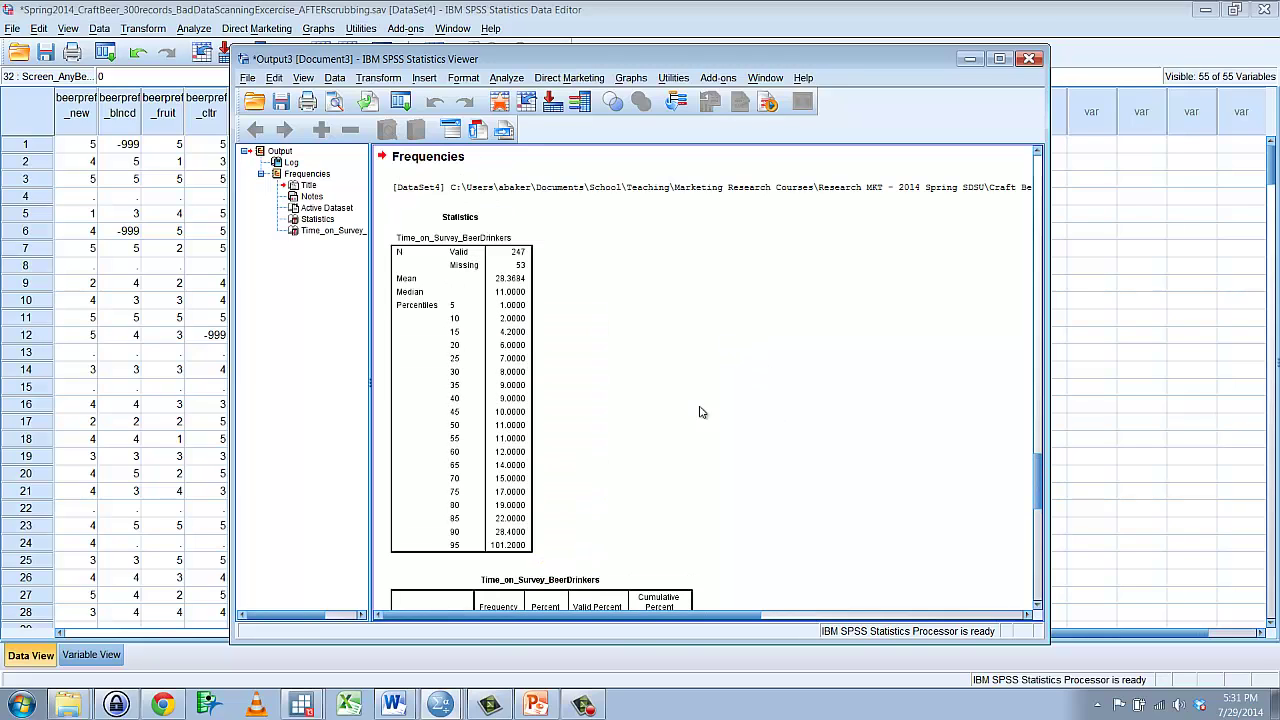
pyautogui.click(461, 359)
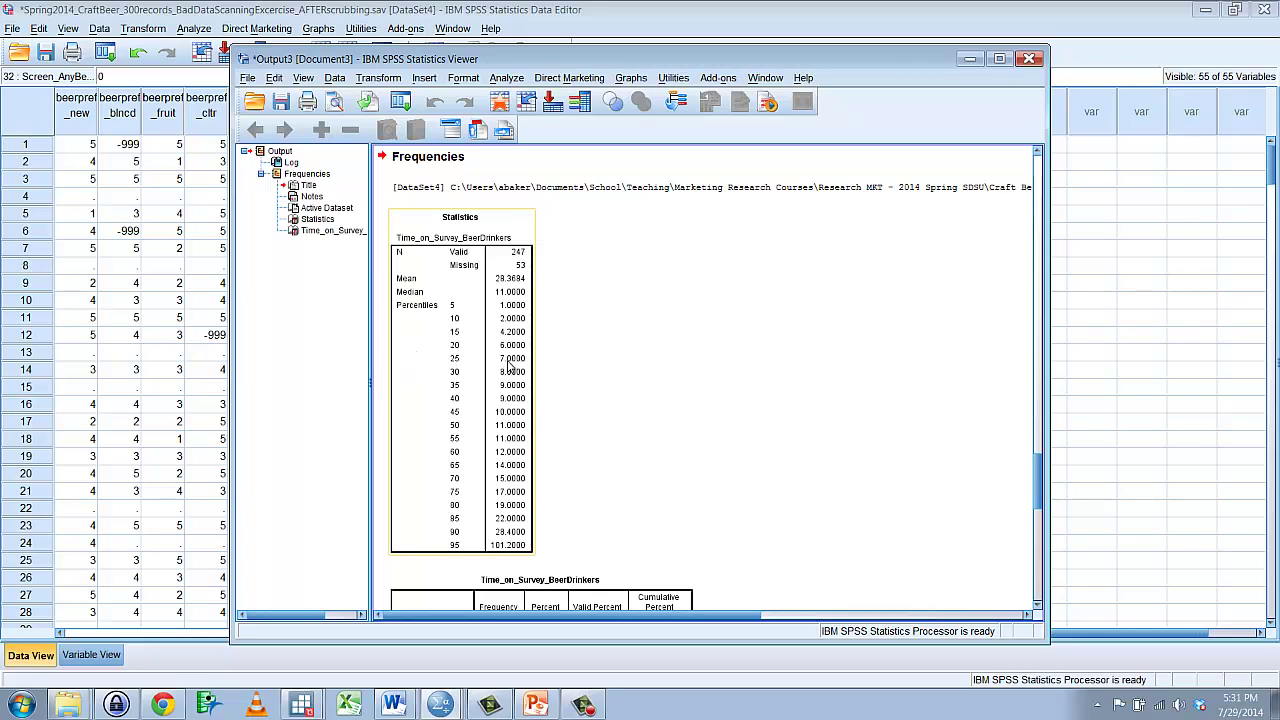
pyautogui.click(547, 367)
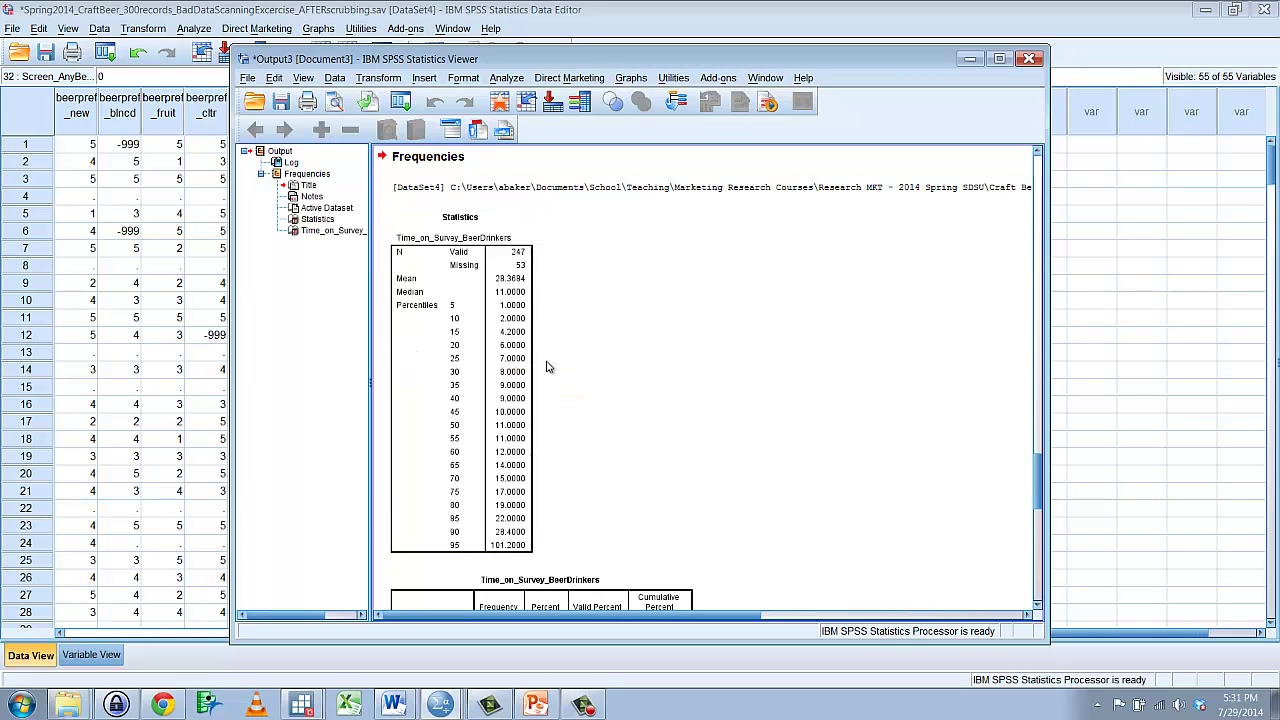
pyautogui.click(522, 366)
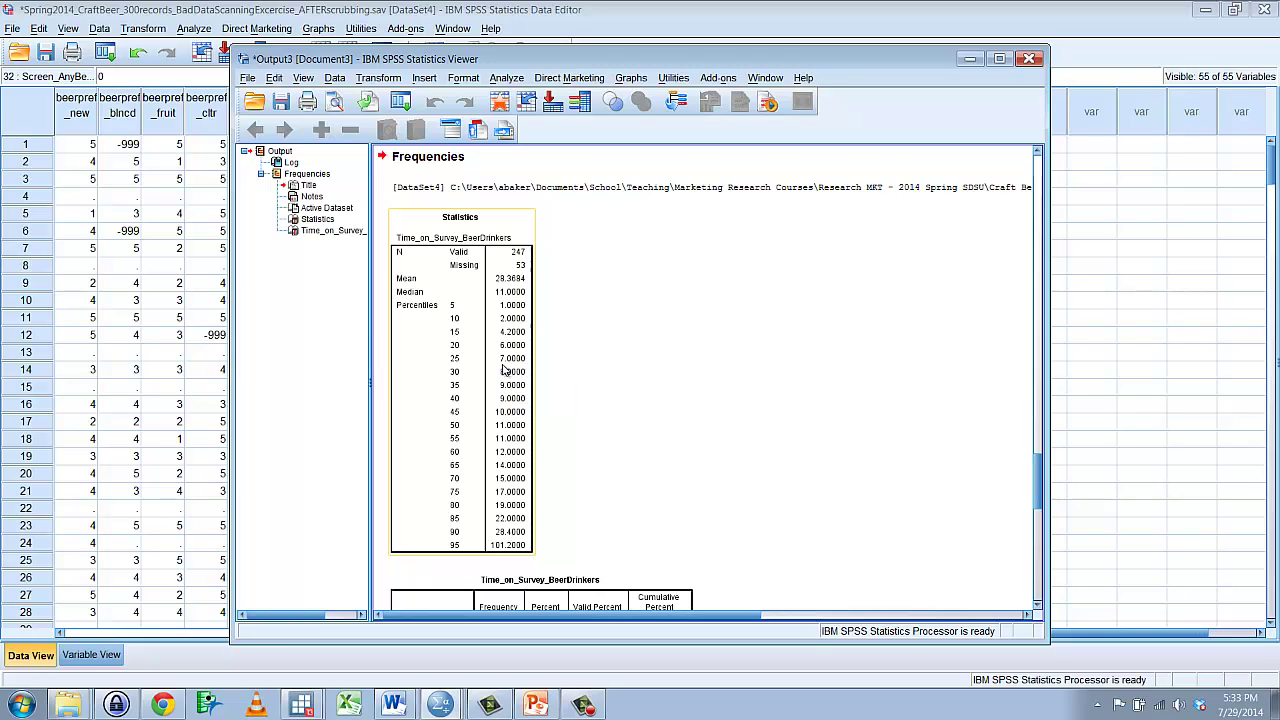
# Reset Recode into Different Variables, enlarge the dialog and choose Time_on_Survey_BeerDrinkers as the input variable
pyautogui.click(389, 79)
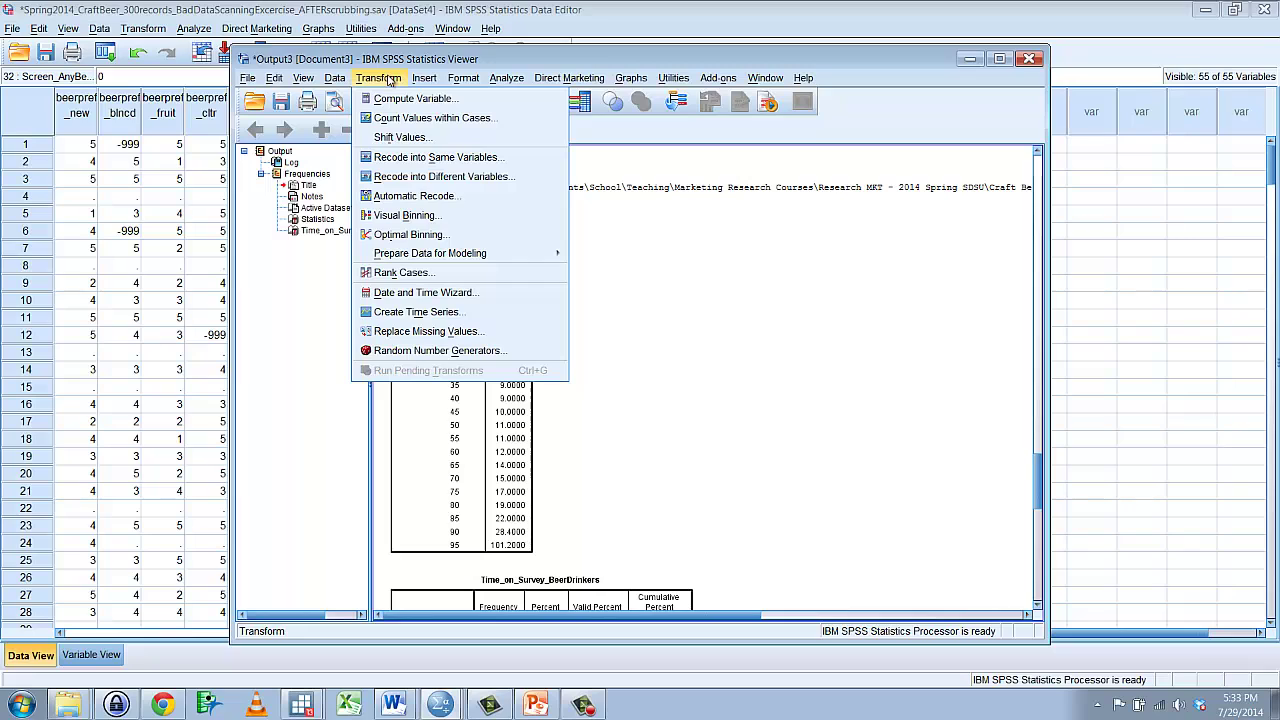
pyautogui.click(421, 180)
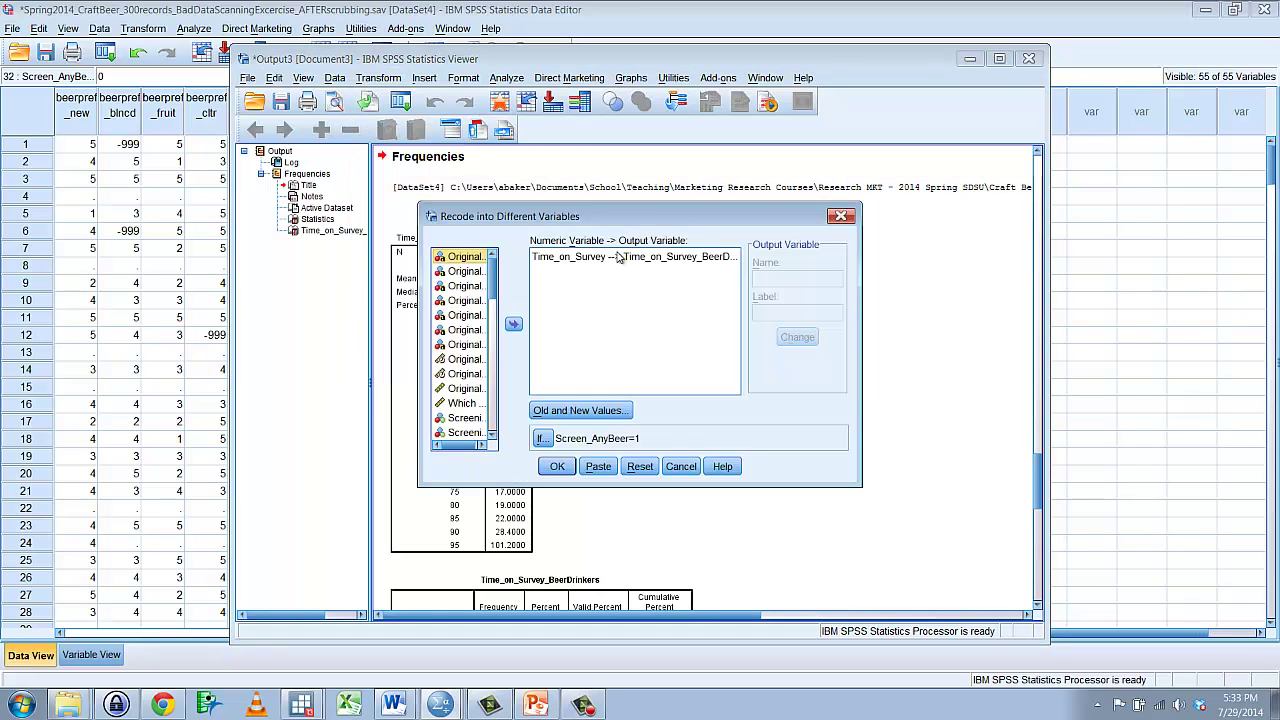
pyautogui.click(640, 466)
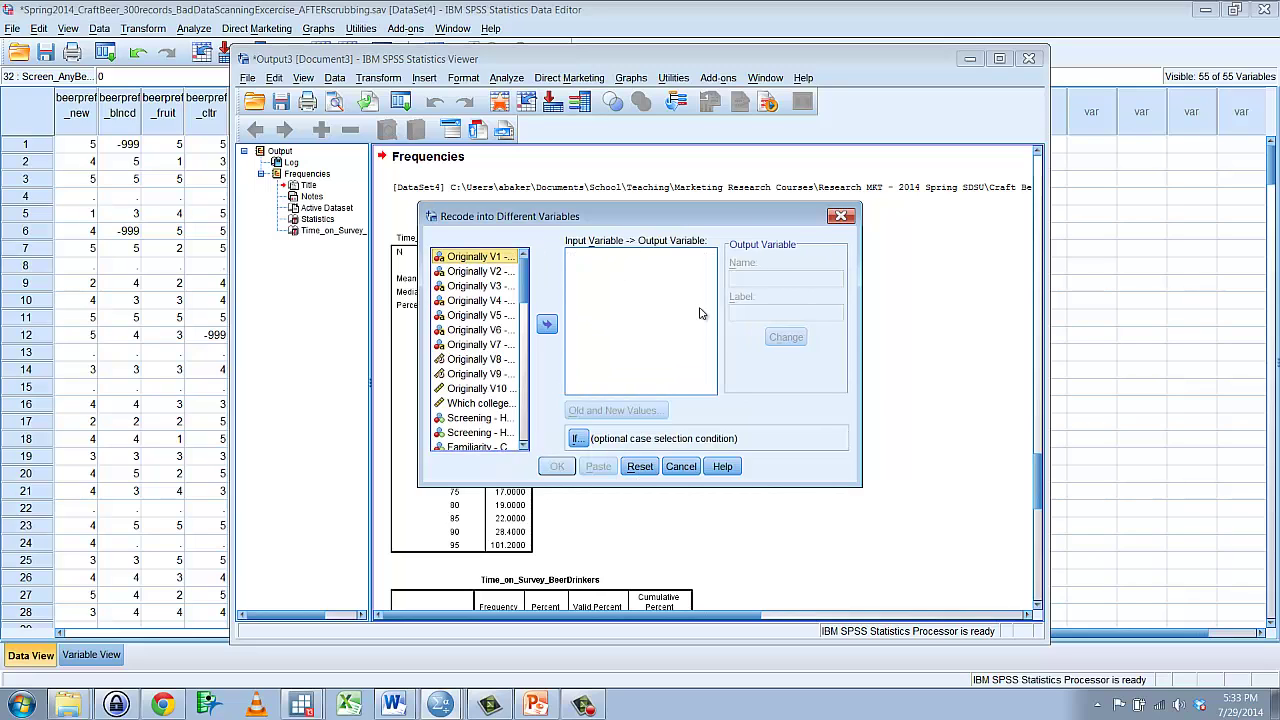
pyautogui.moveTo(860, 486); pyautogui.dragTo(930, 530)
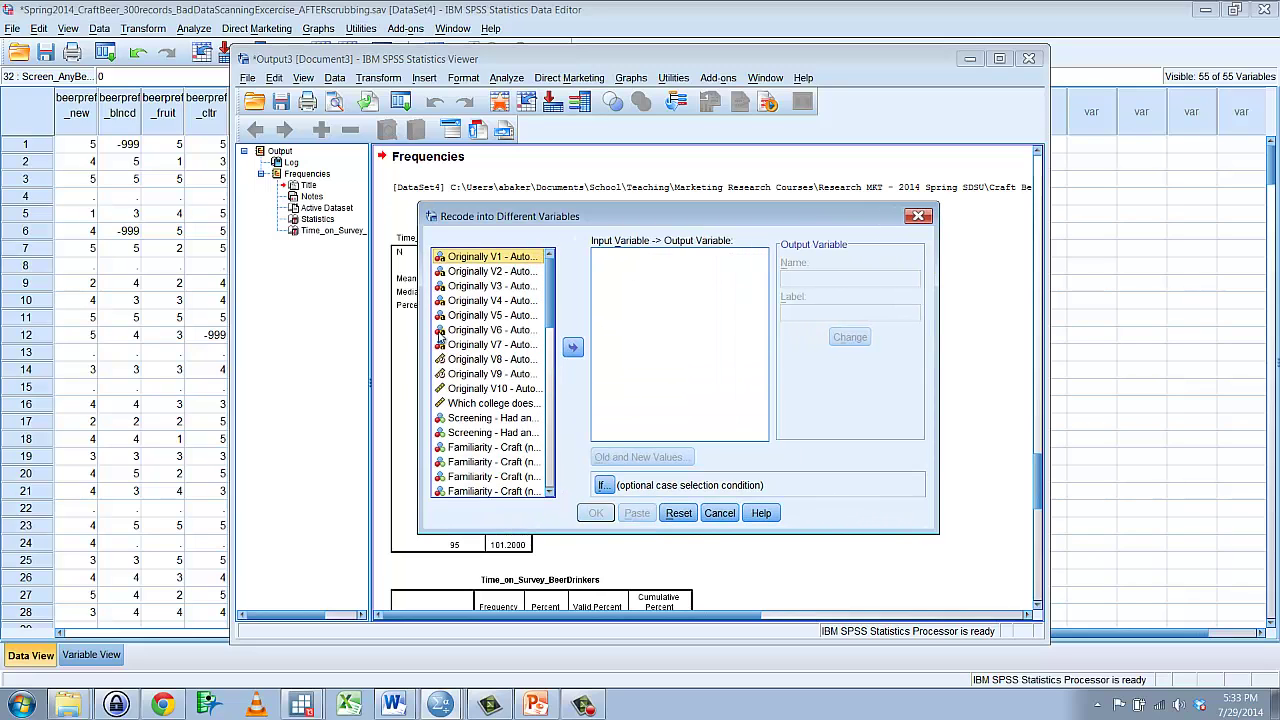
pyautogui.moveTo(550, 285); pyautogui.dragTo(548, 485)
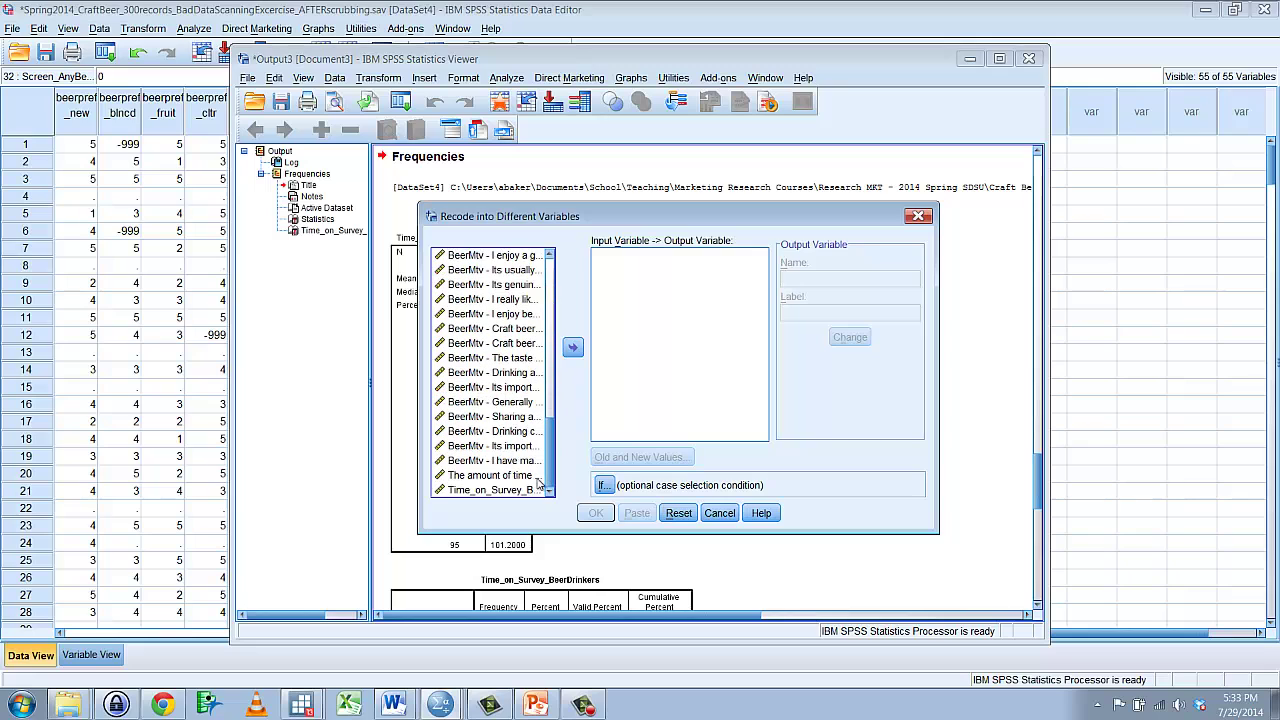
pyautogui.click(495, 492)
pyautogui.click(572, 347)
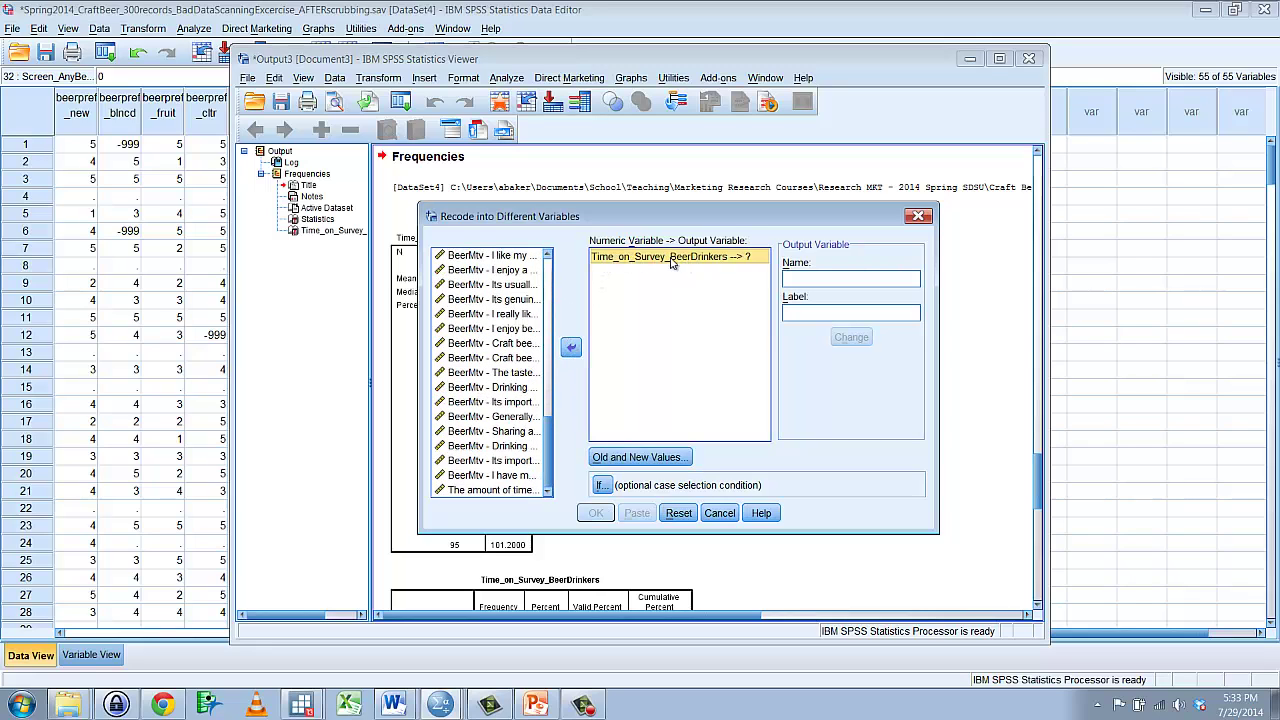
# Name the recode's output variable BadData_Screen_Time and apply the name
pyautogui.click(830, 280)
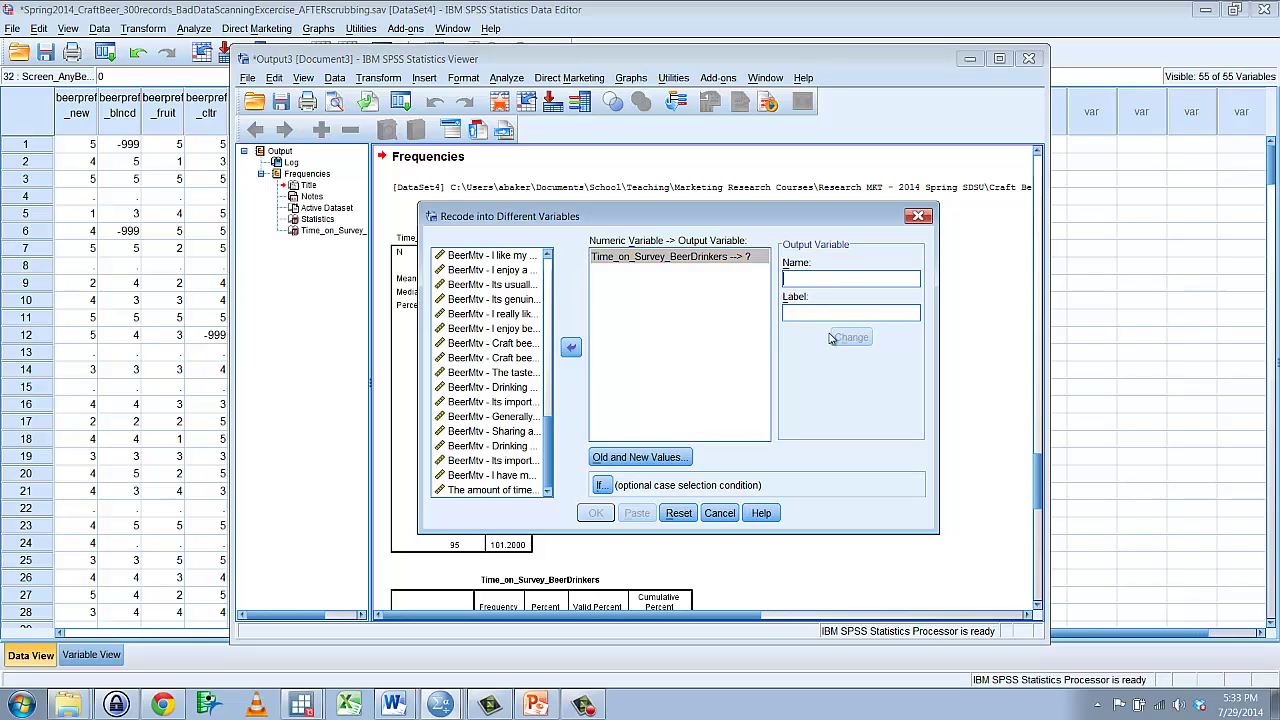
pyautogui.write('BadData_Screen_Time')
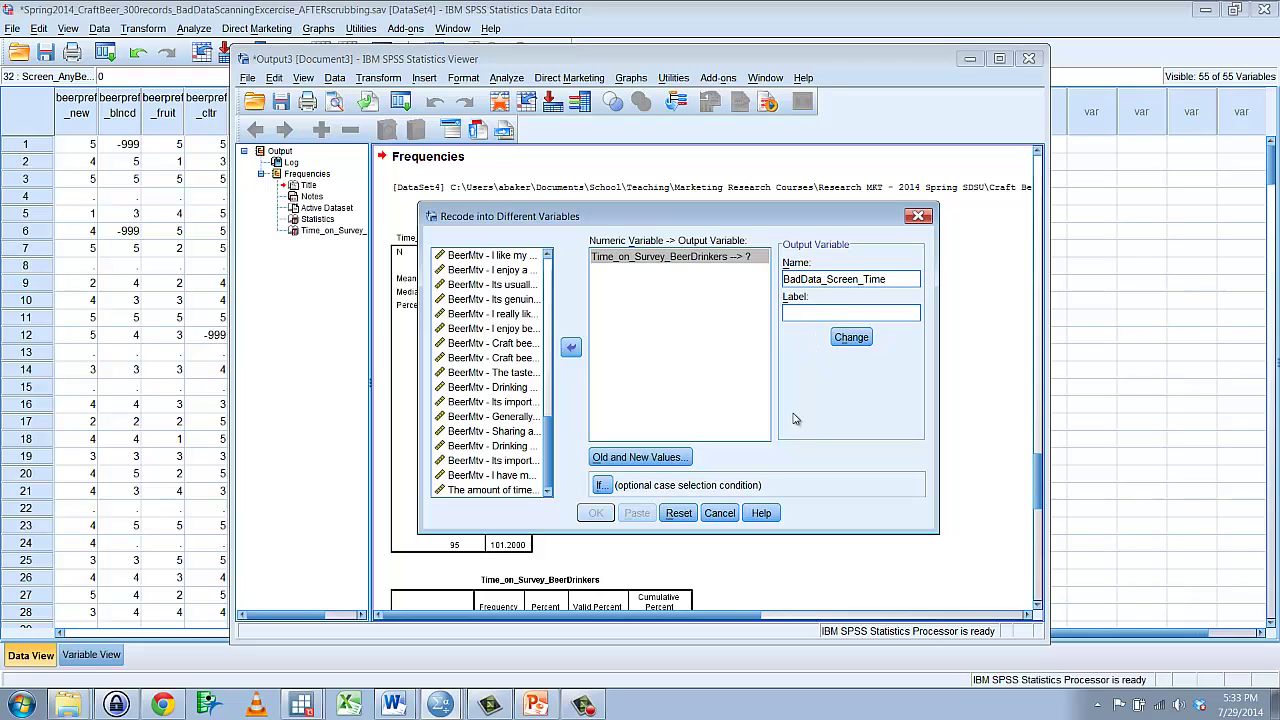
pyautogui.click(851, 337)
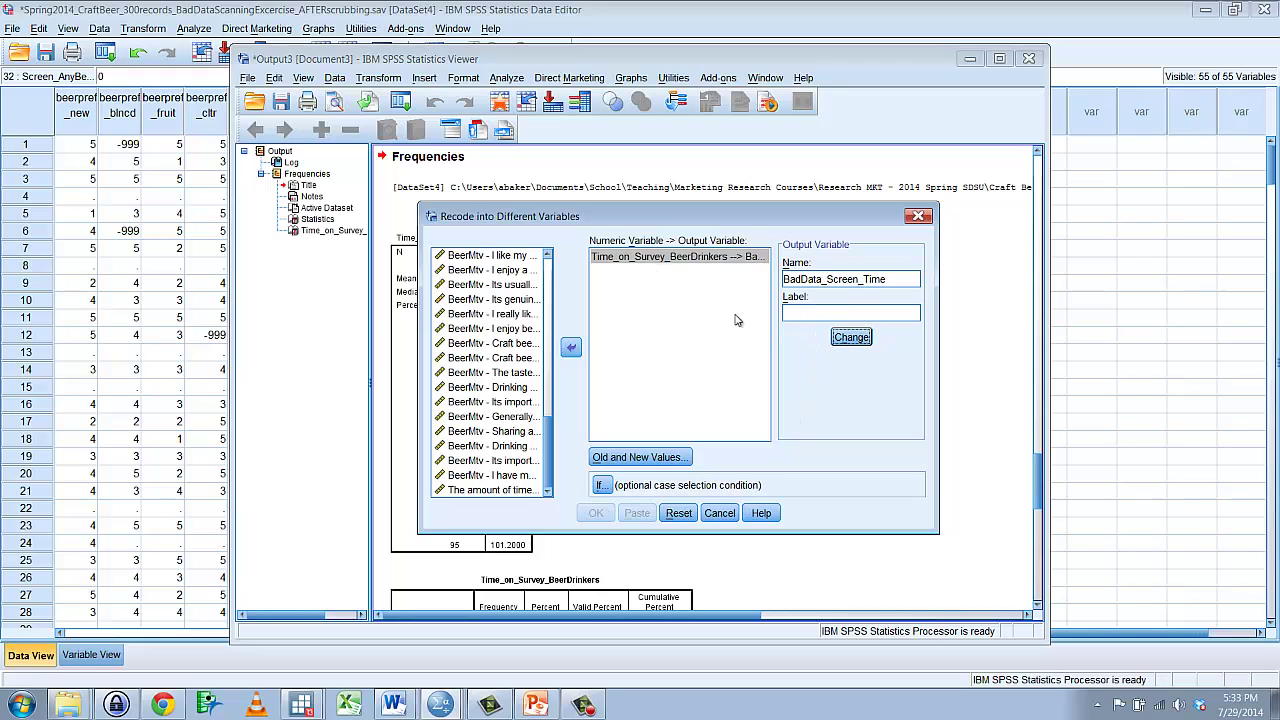
# Add a recode rule turning survey times from the lowest through 7 into the new value 1
pyautogui.click(640, 457)
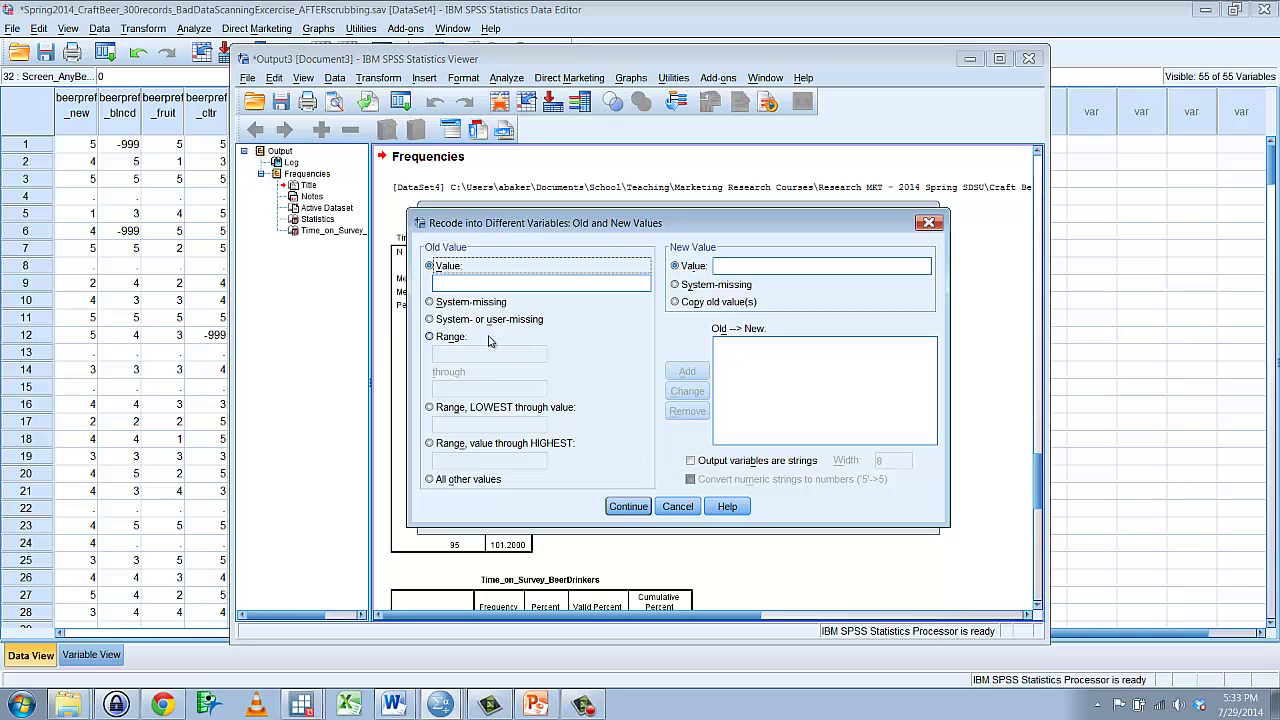
pyautogui.click(430, 408)
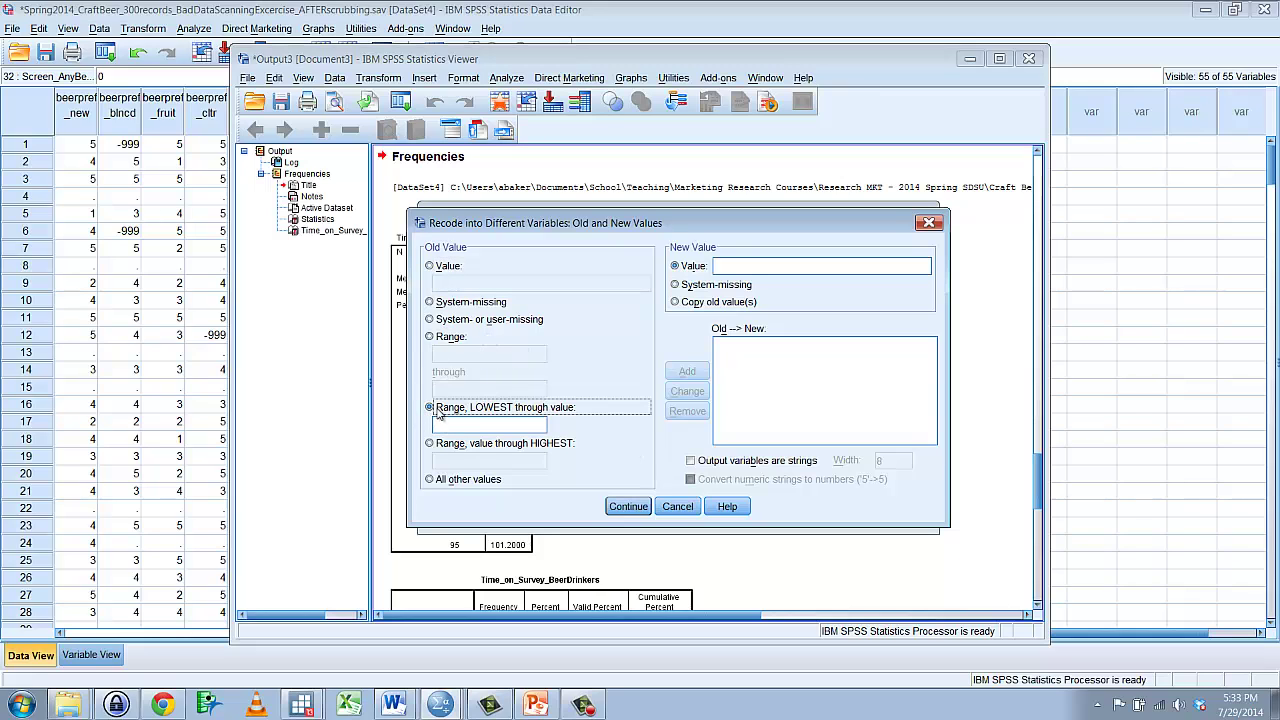
pyautogui.click(449, 428)
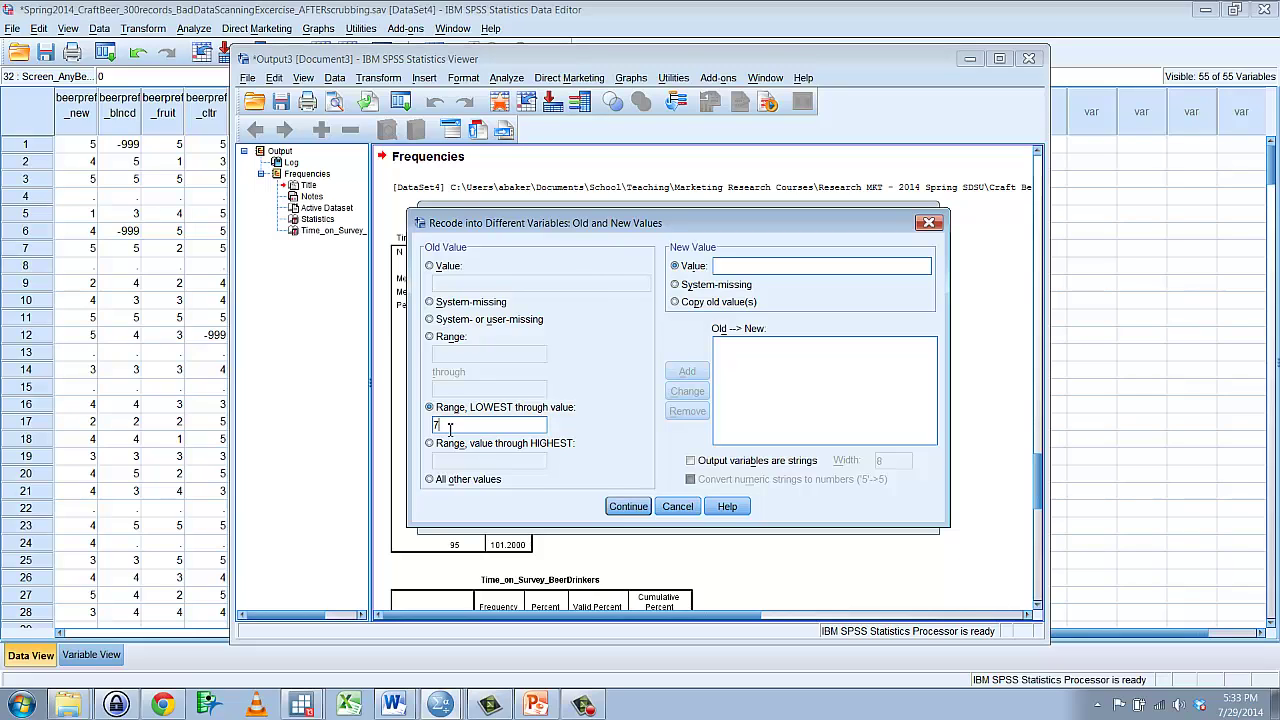
pyautogui.write('7')
pyautogui.click(744, 268)
pyautogui.write('1')
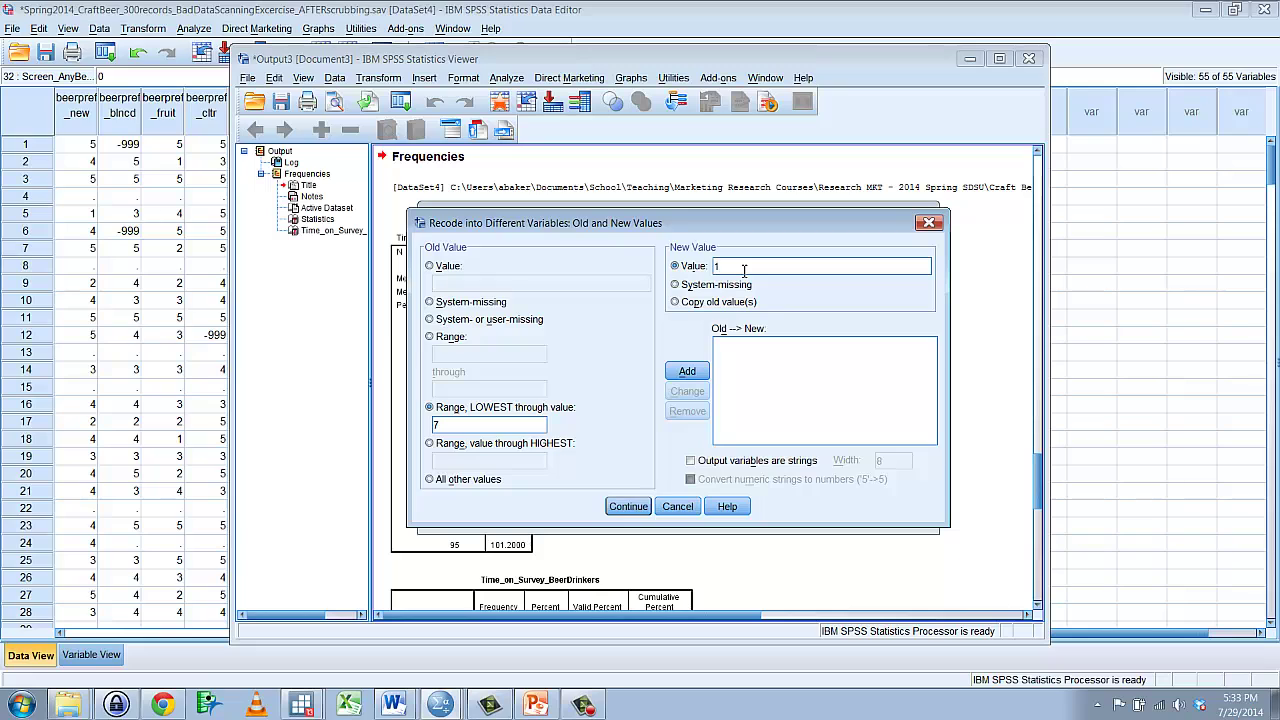
pyautogui.click(690, 371)
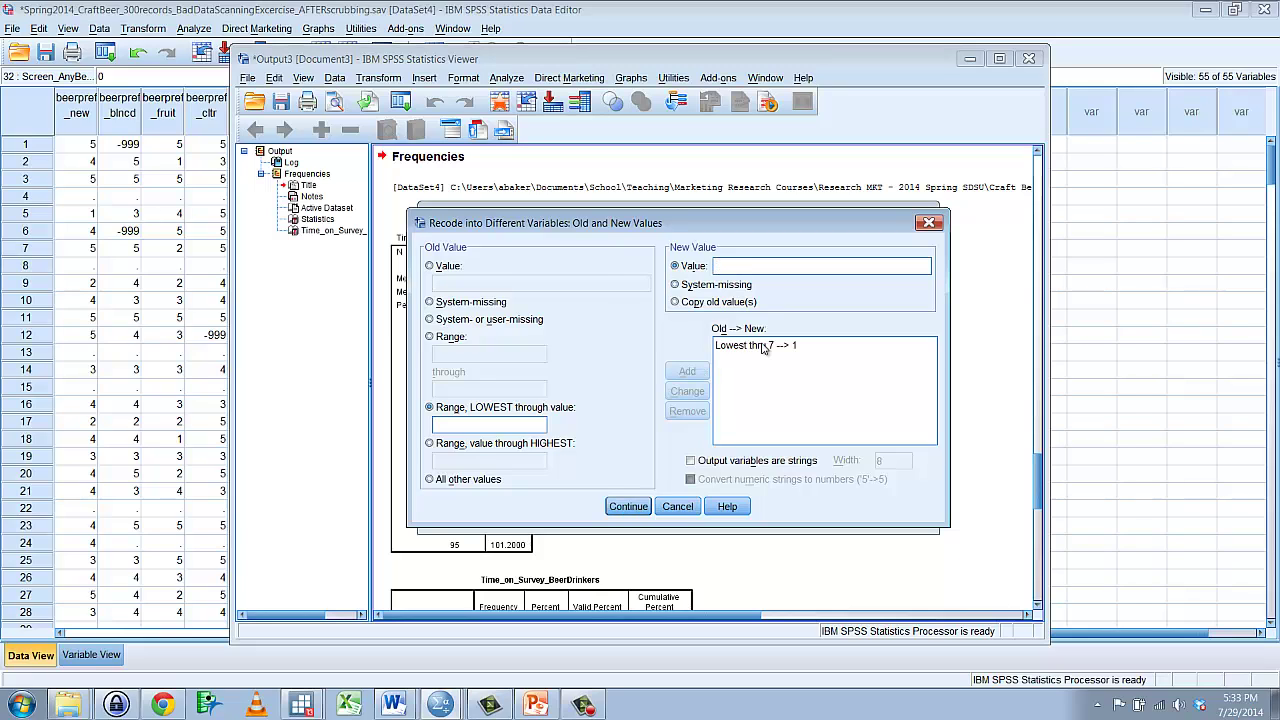
# Add a rule recoding all other values to 0 and run the recode
pyautogui.click(431, 480)
pyautogui.click(741, 269)
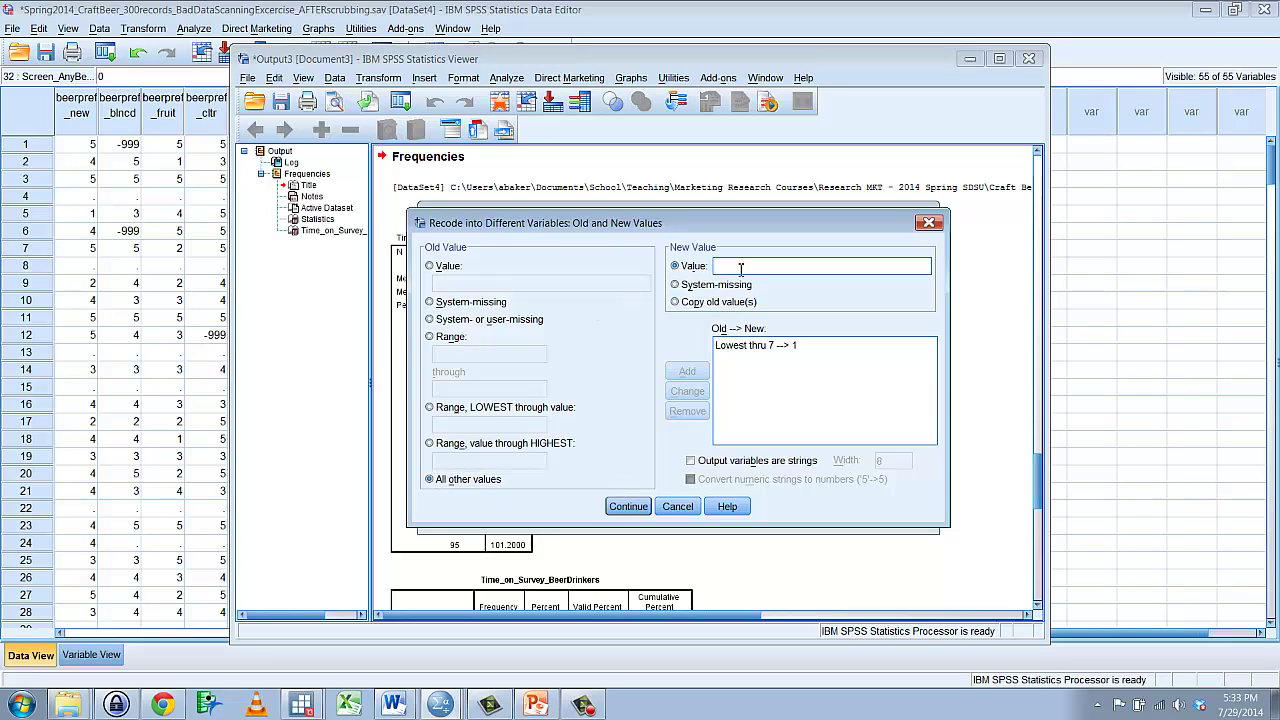
pyautogui.write('0')
pyautogui.click(690, 376)
pyautogui.click(630, 506)
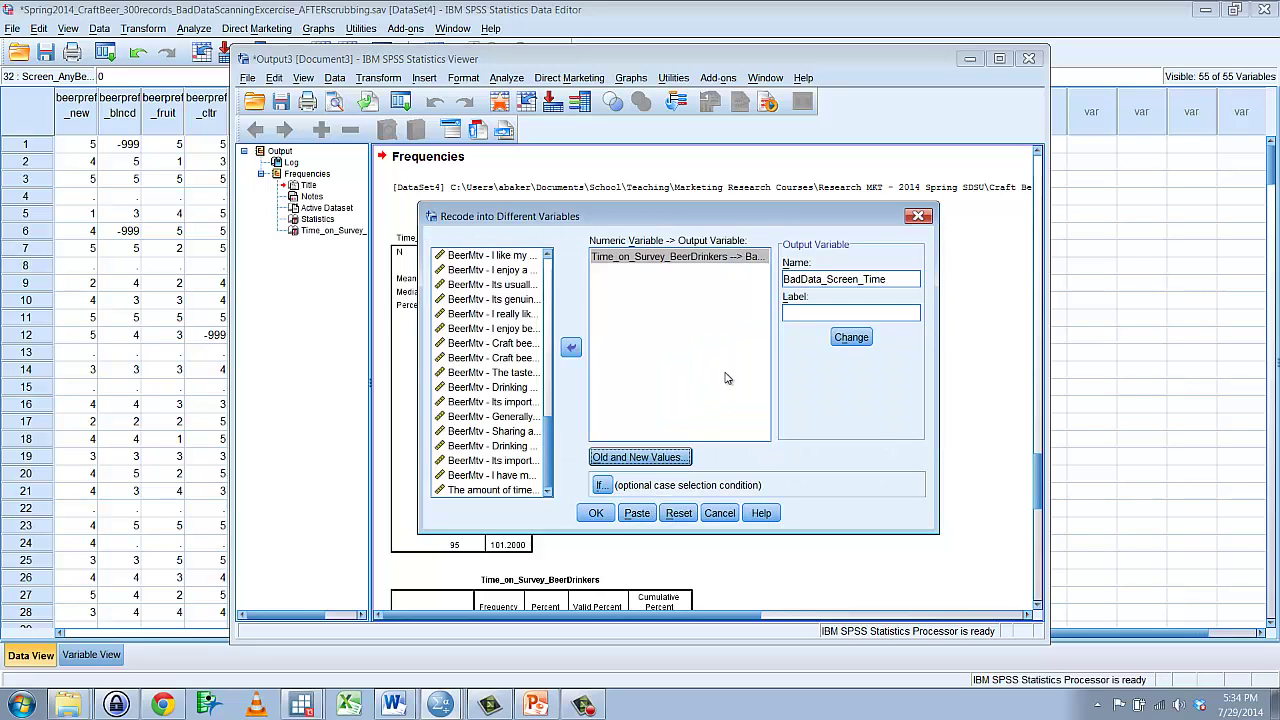
pyautogui.click(596, 514)
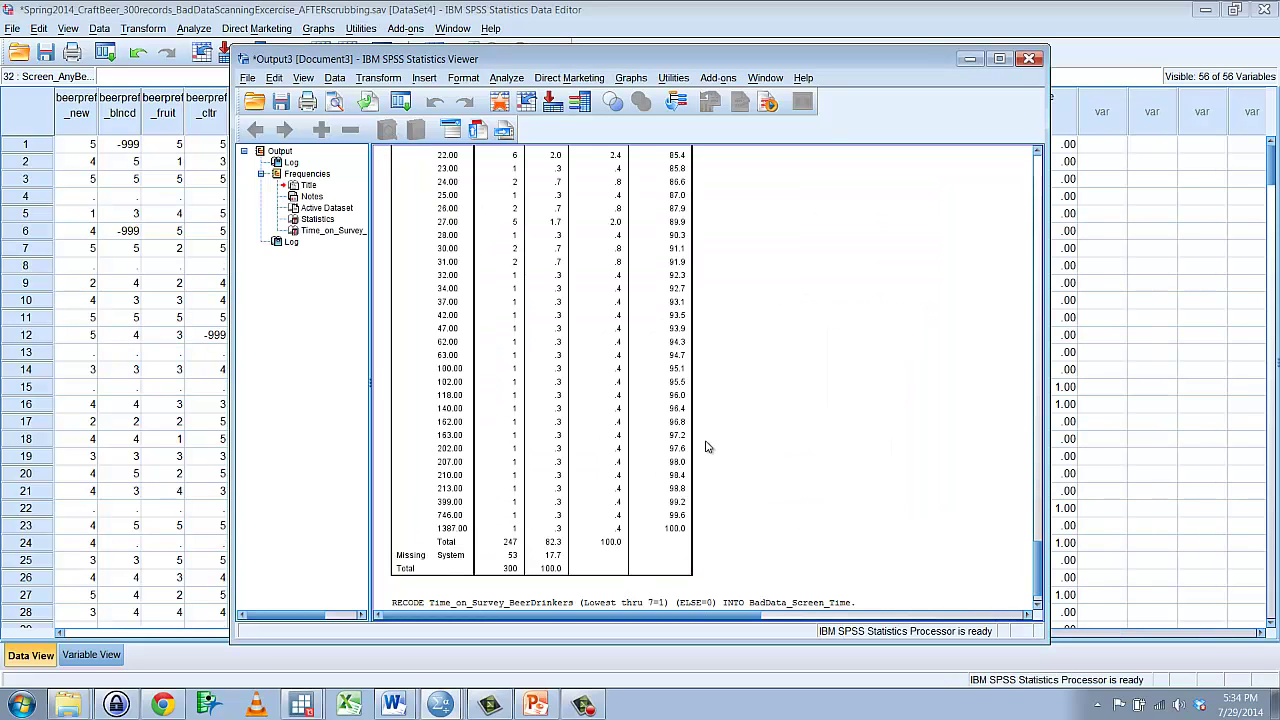
# Return to the data and check the BadData_Screen_Time codes against the beer drinkers' survey times
pyautogui.click(1076, 38)
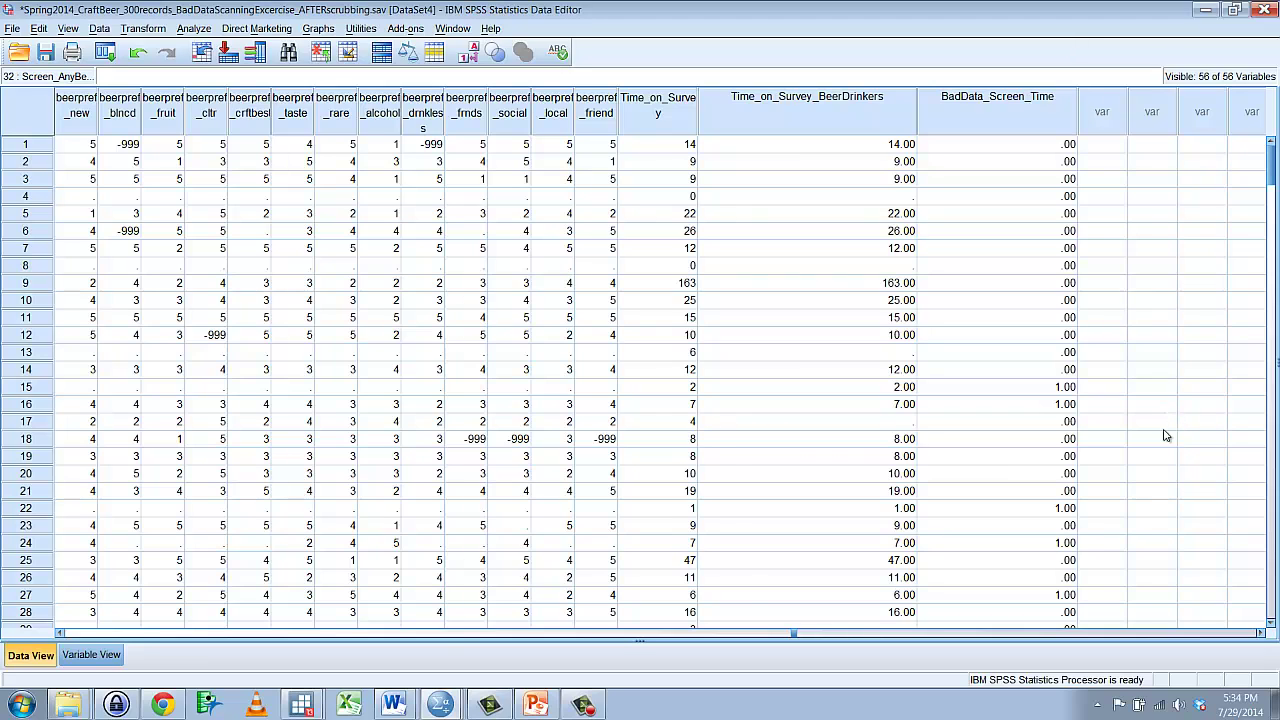
pyautogui.scroll(-12, 1065, 318)
pyautogui.scroll(-17, 1065, 318)
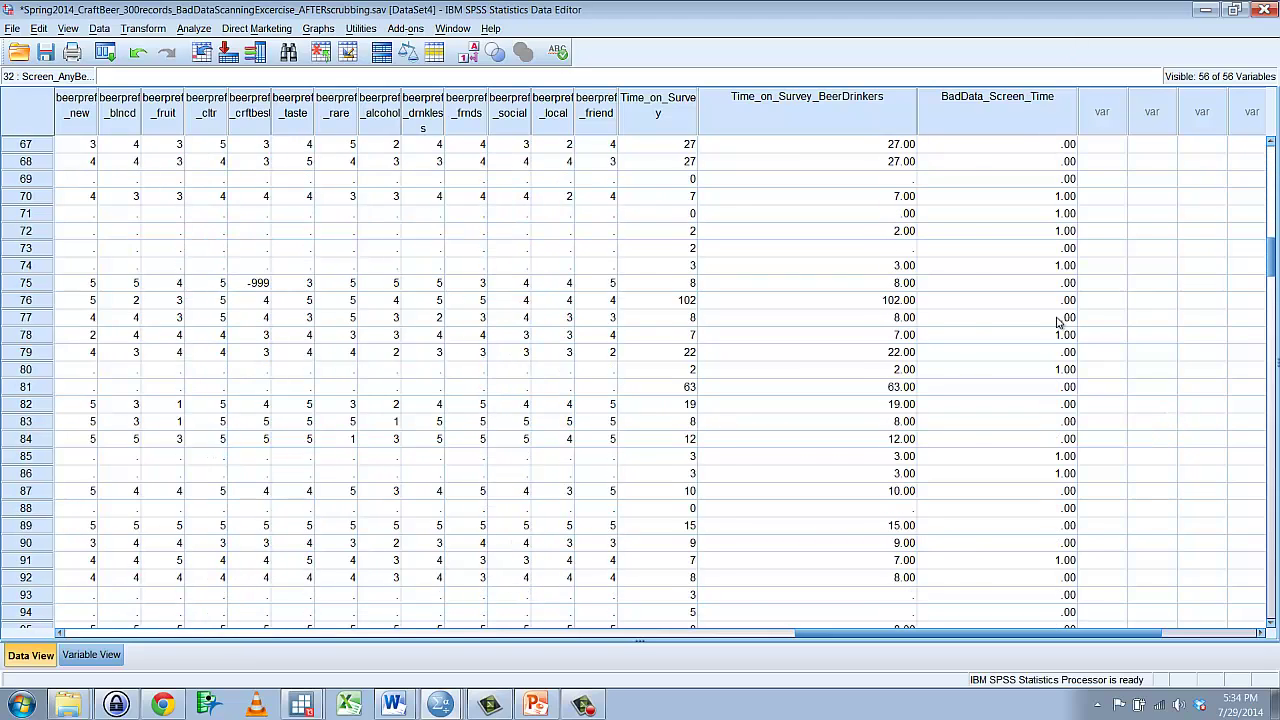
pyautogui.click(1273, 228)
pyautogui.click(1273, 228)
pyautogui.click(1275, 166)
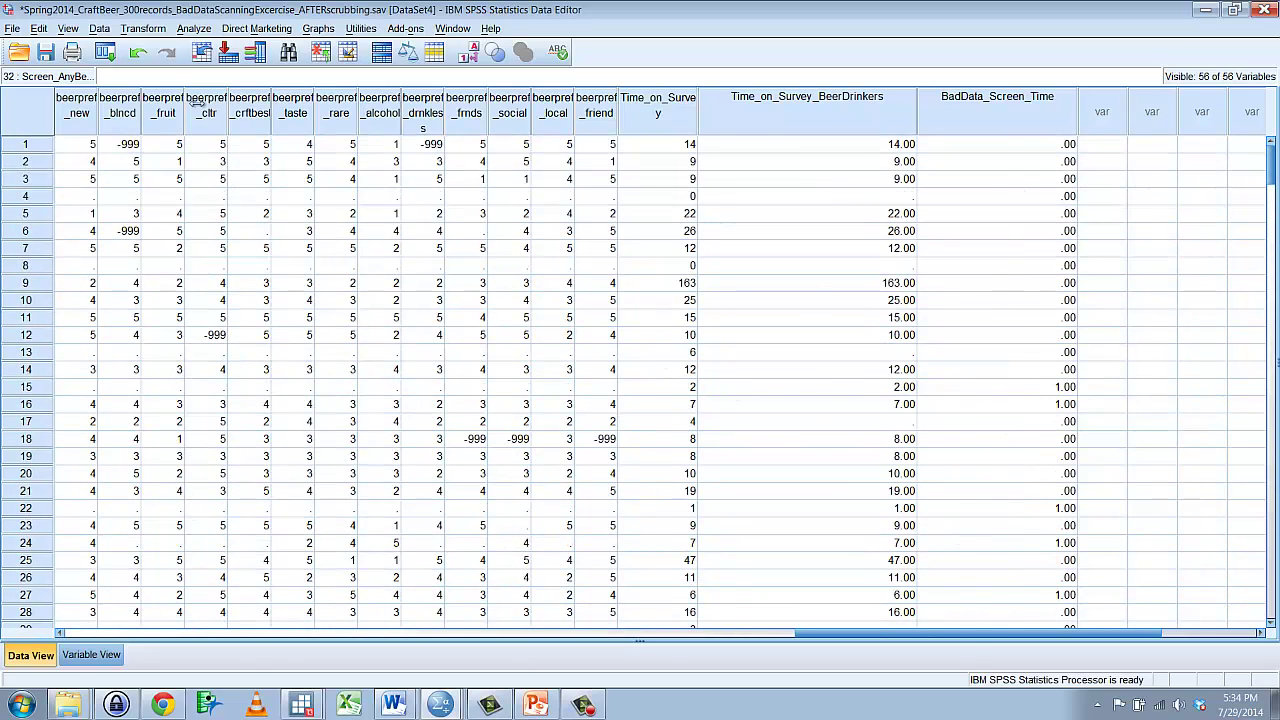
# Filter the data to keep only cases satisfying BadData_Screen_Time=0, and return to the data
pyautogui.click(99, 29)
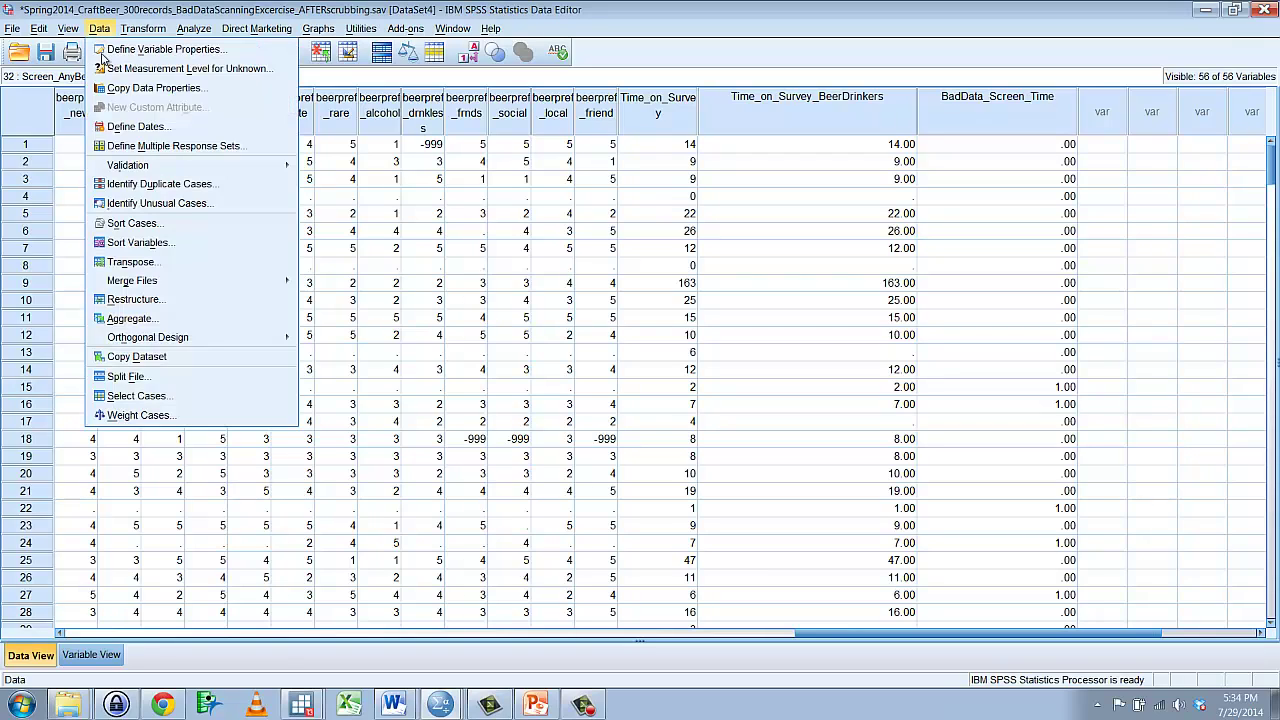
pyautogui.click(145, 398)
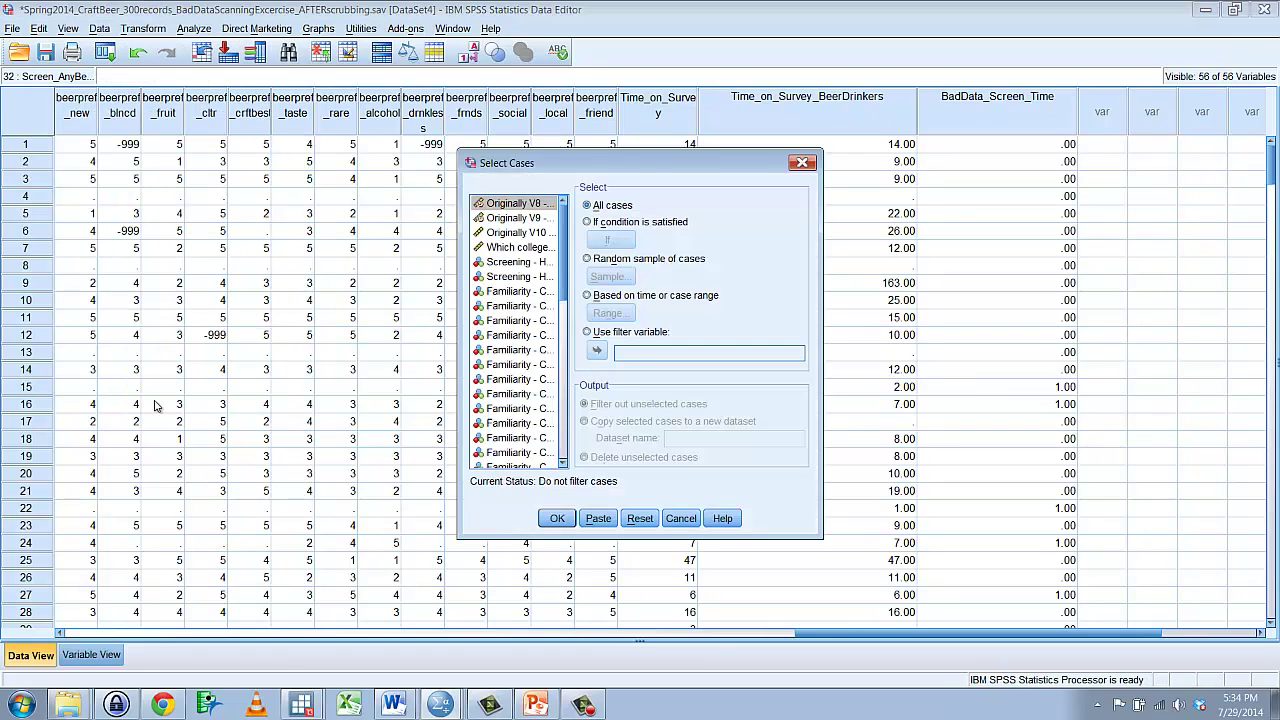
pyautogui.click(588, 222)
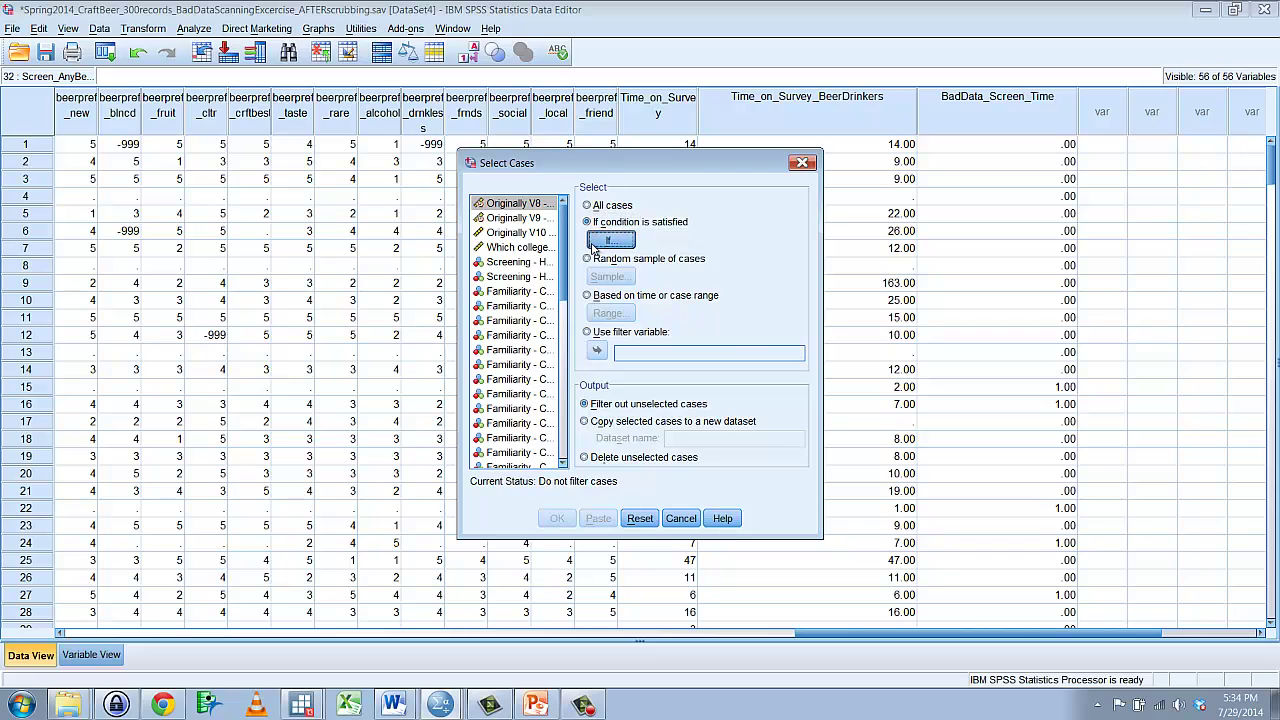
pyautogui.click(612, 240)
pyautogui.moveTo(487, 240); pyautogui.dragTo(487, 440)
pyautogui.click(445, 484)
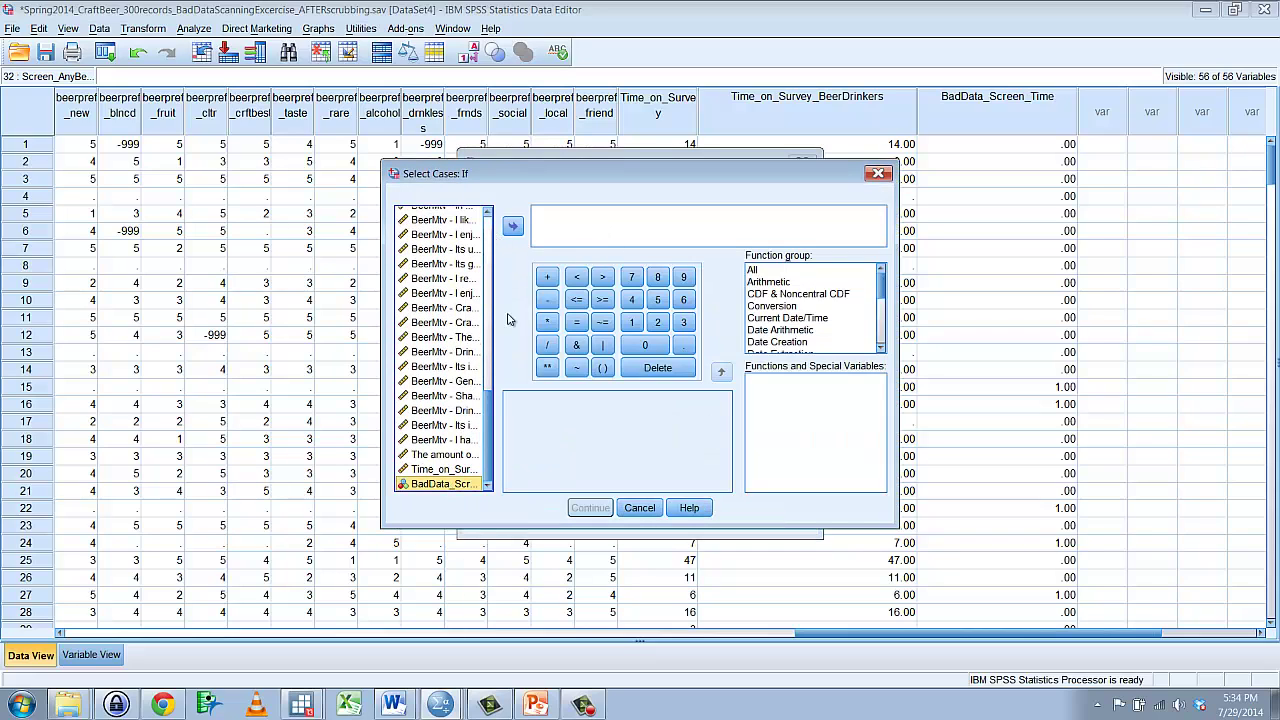
pyautogui.click(512, 228)
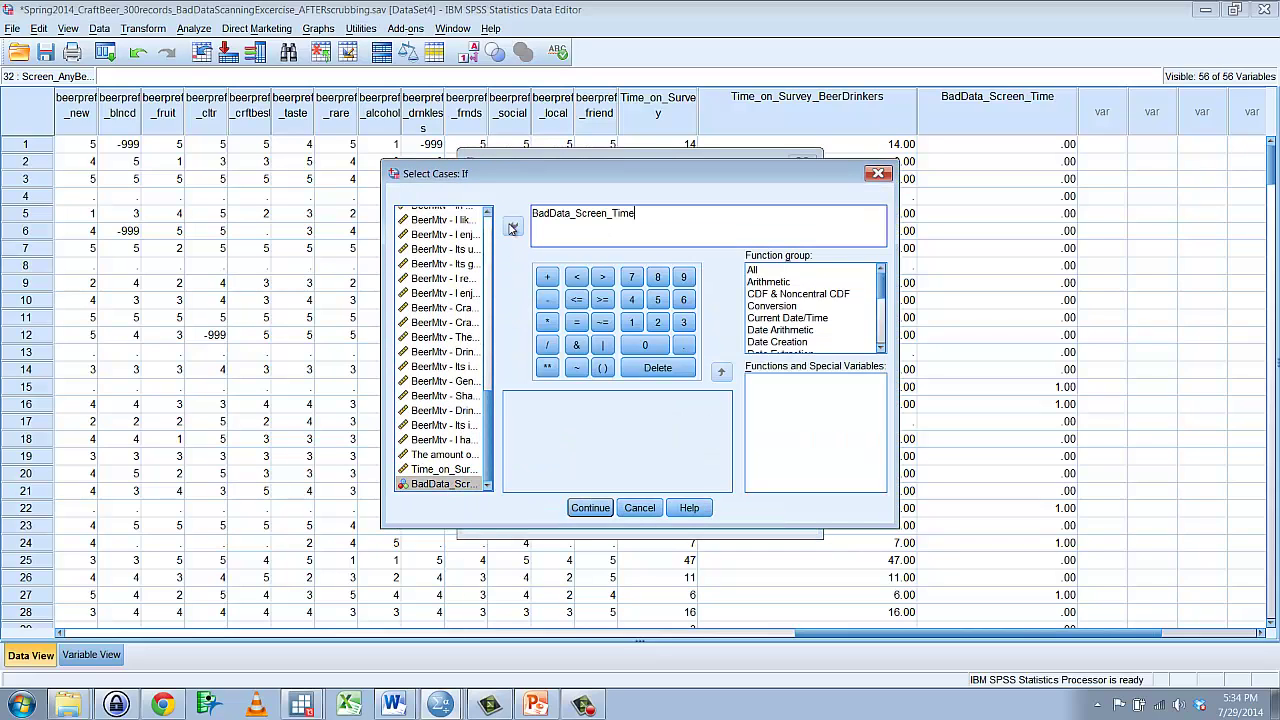
pyautogui.write('=0')
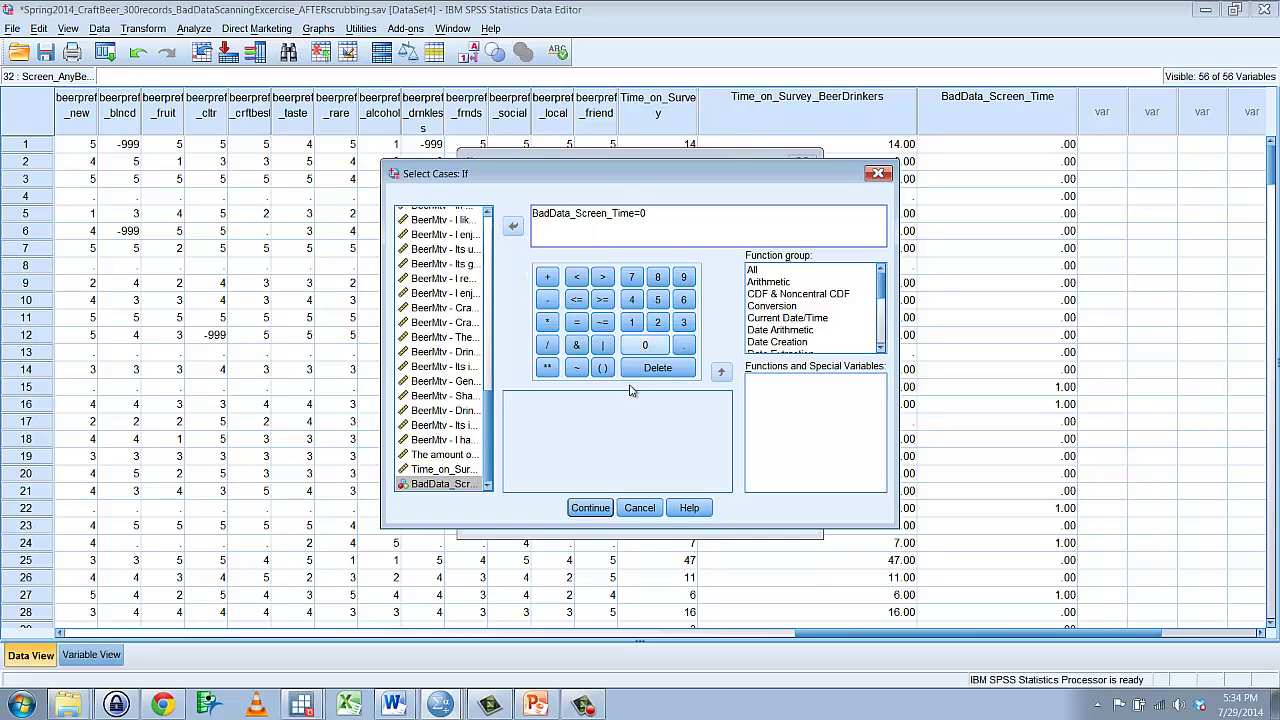
pyautogui.click(590, 507)
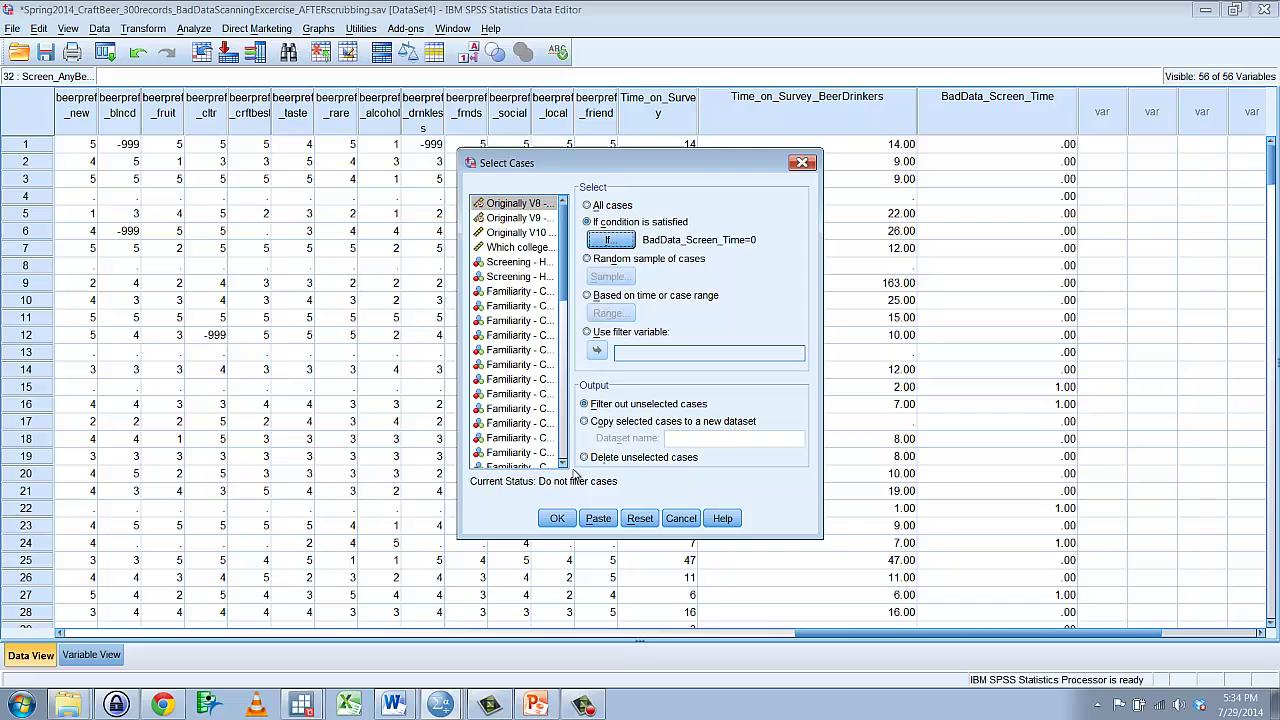
pyautogui.click(554, 520)
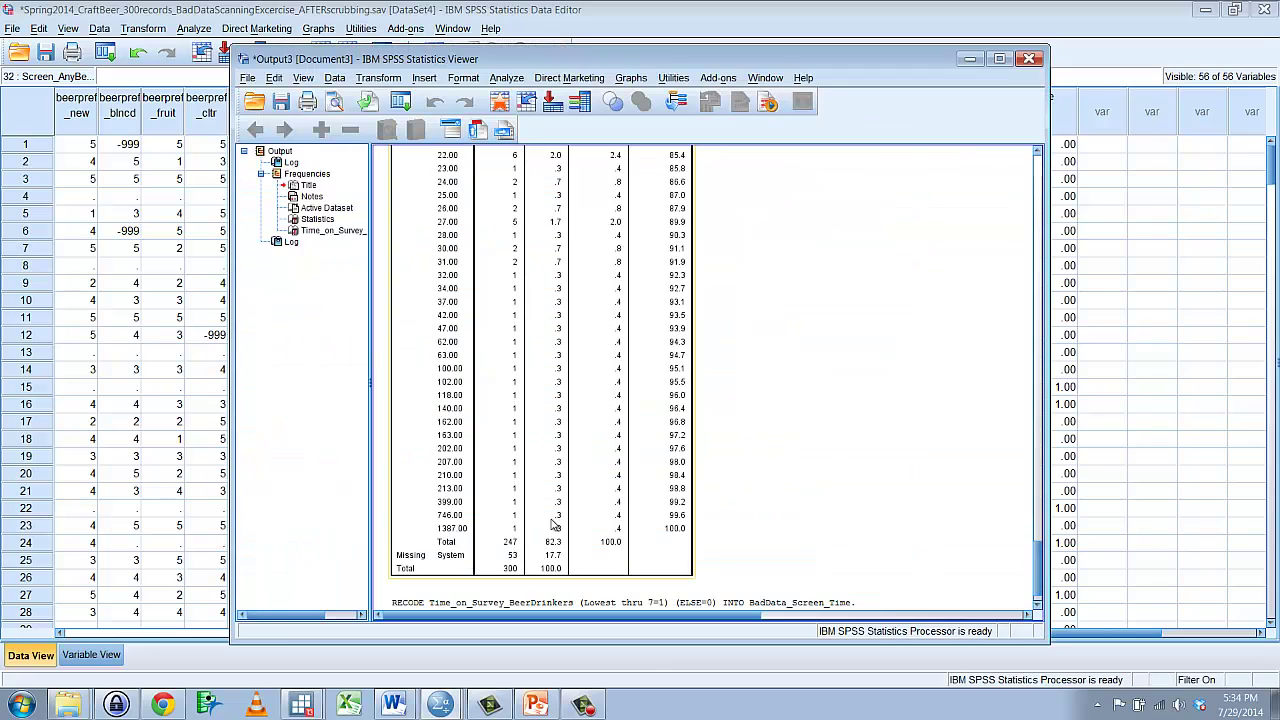
pyautogui.click(971, 60)
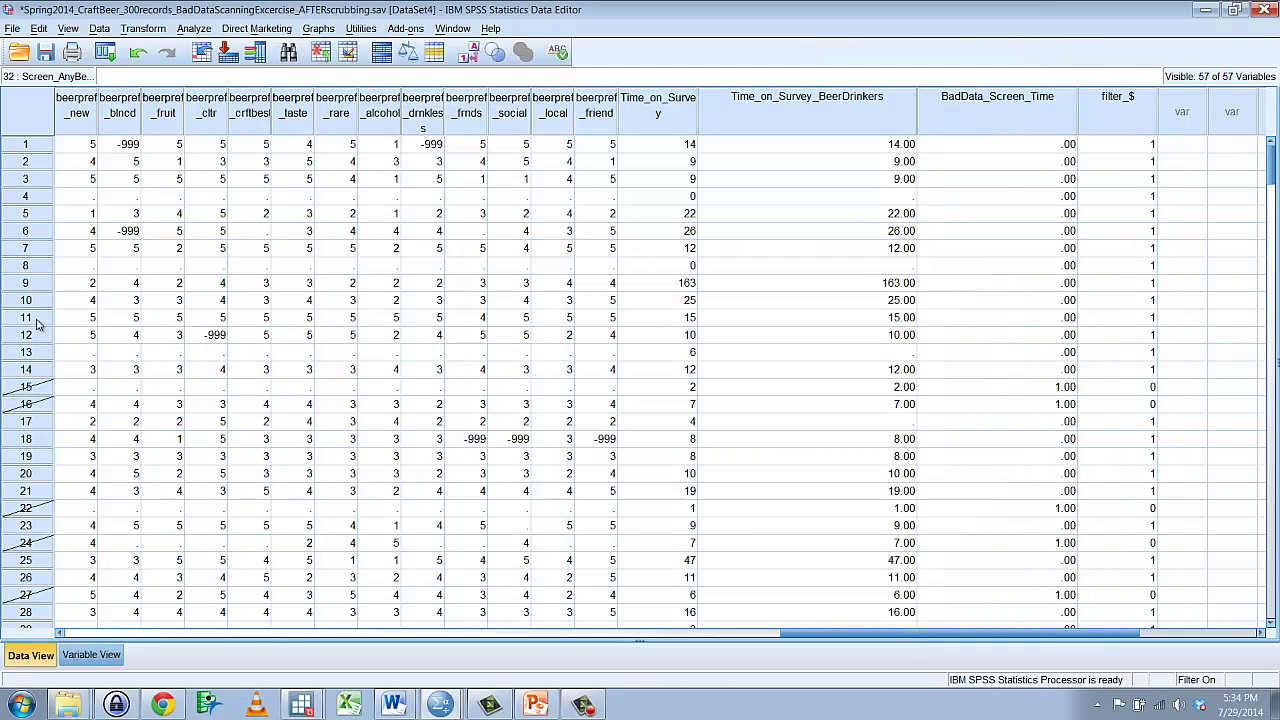
# Review the excluded rows, comparing the BadData_Screen_Time codes with the filter variable around rows 11 to 18
pyautogui.click(99, 28)
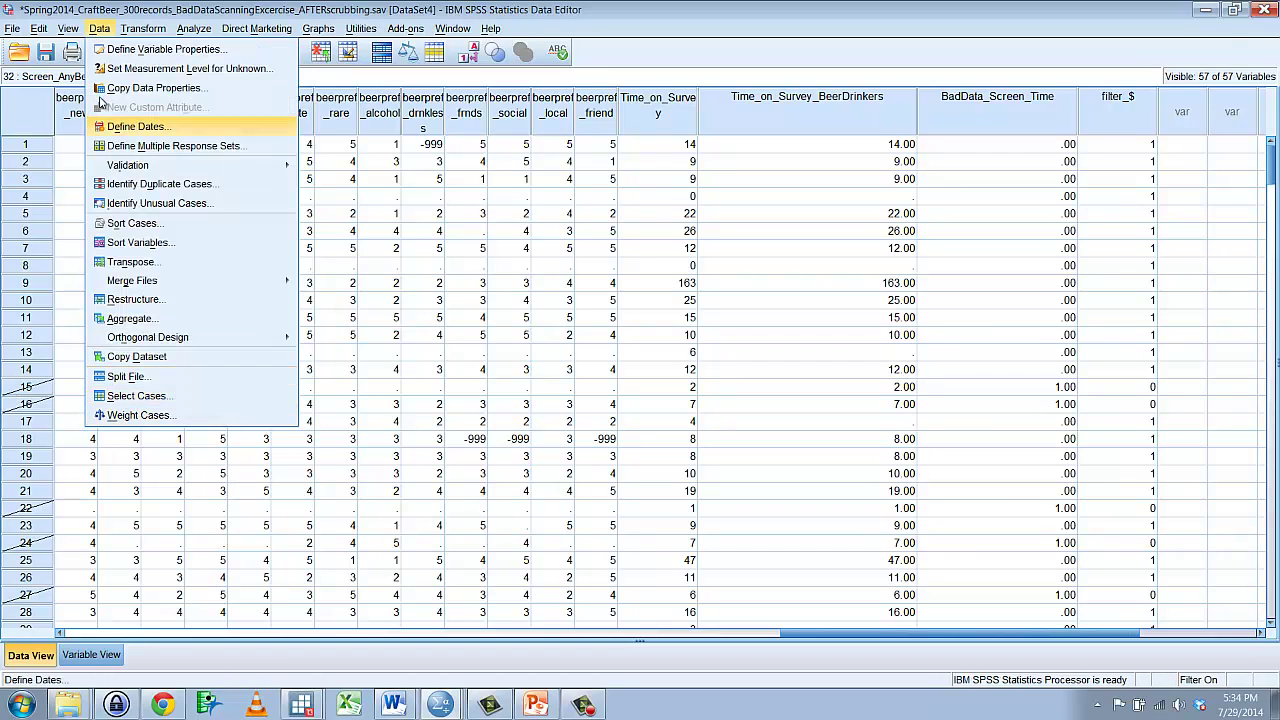
pyautogui.click(101, 30)
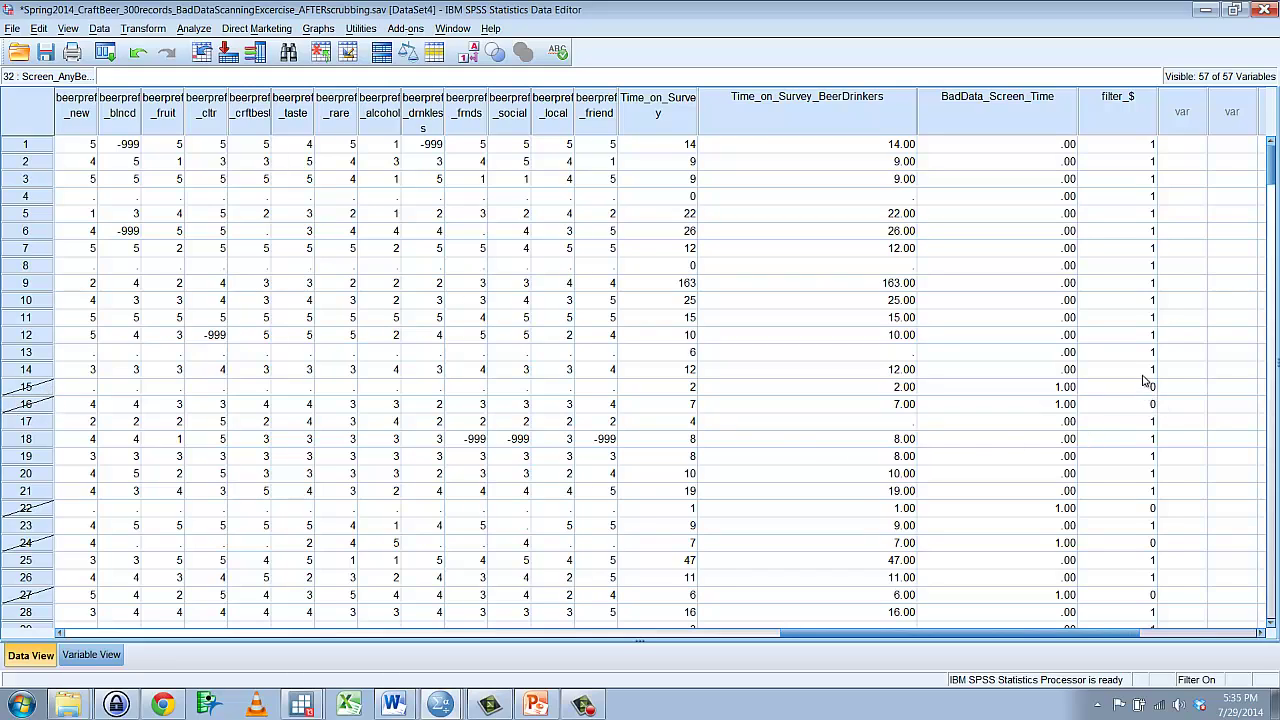
pyautogui.click(1065, 370)
pyautogui.press('Up')
pyautogui.press('Up')
pyautogui.press('Up')
pyautogui.press('Up')
pyautogui.press('Up')
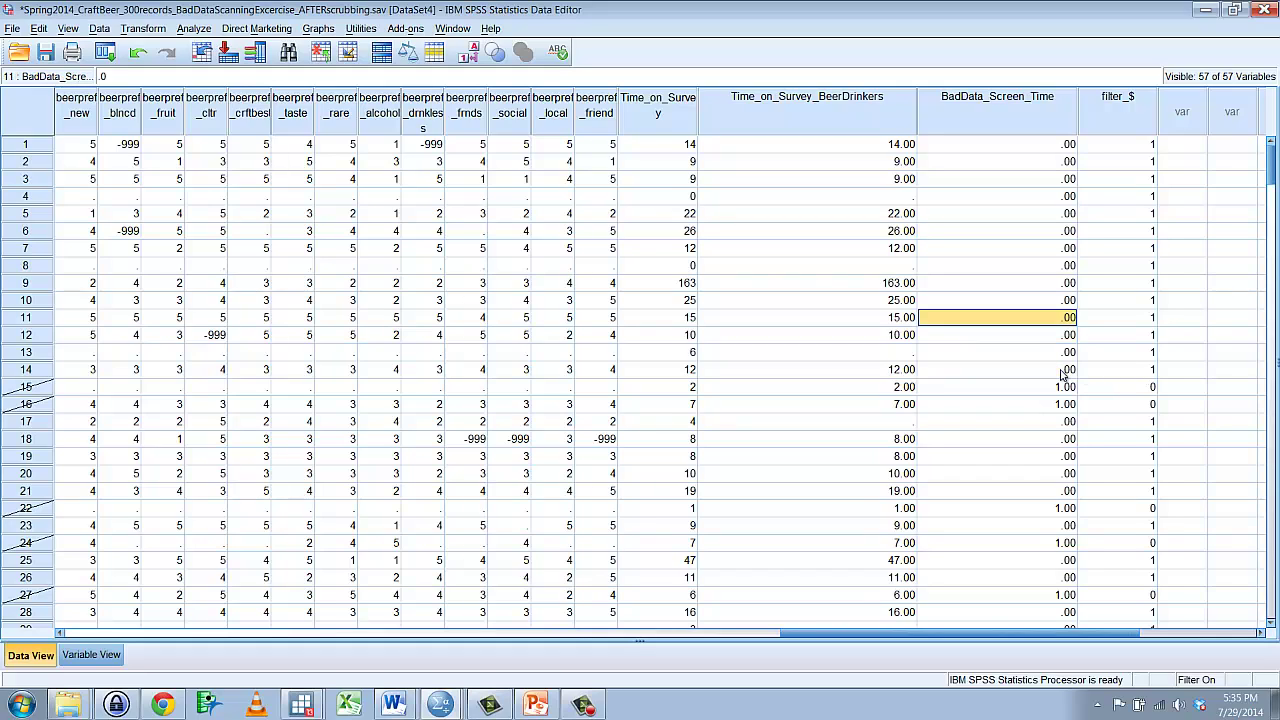
pyautogui.press('Down')
pyautogui.press('Down')
pyautogui.press('Down')
pyautogui.press('Down')
pyautogui.press('Down')
pyautogui.press('Down')
pyautogui.press('Down')
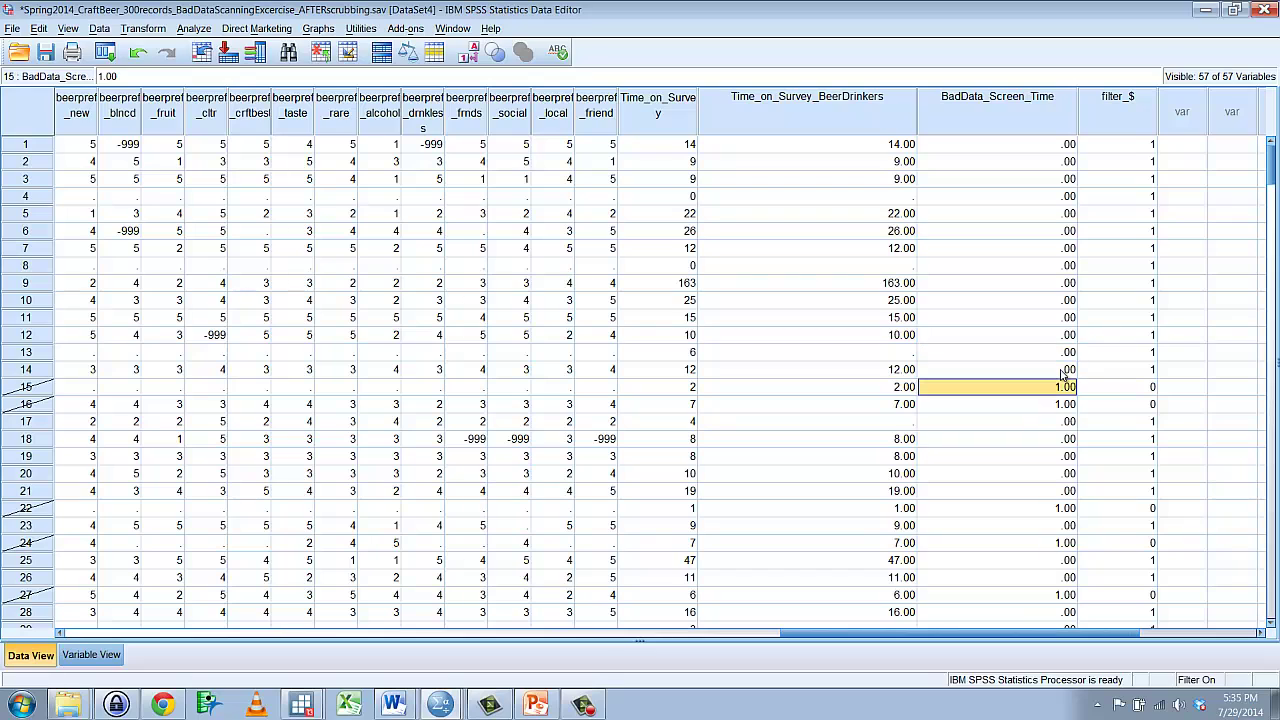
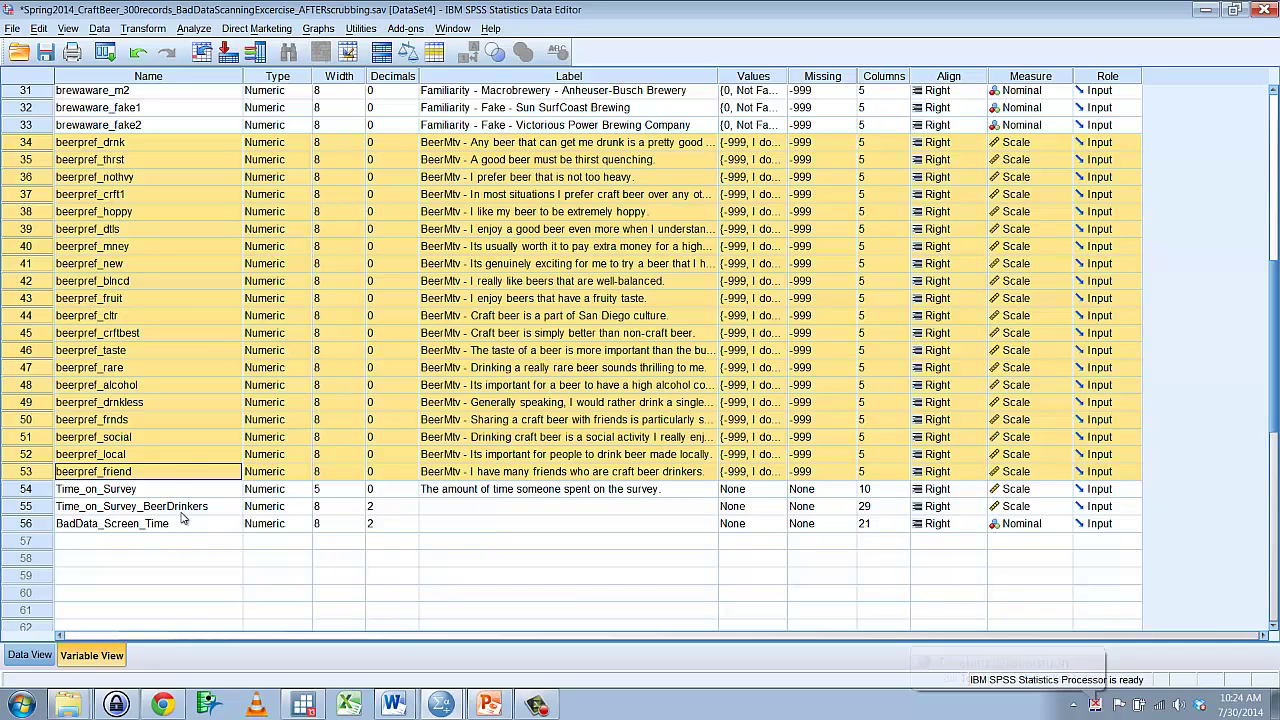
# Start computing a new variable with the target name beerpref_Variance
pyautogui.click(147, 30)
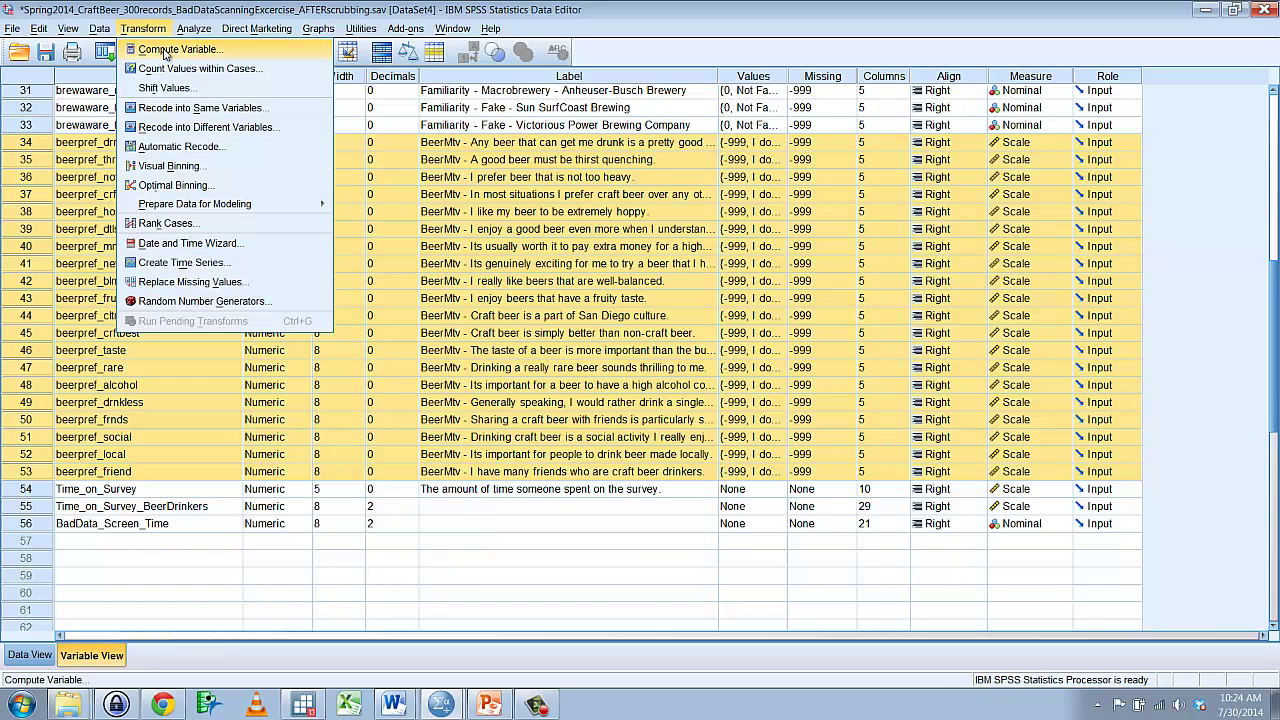
pyautogui.click(165, 50)
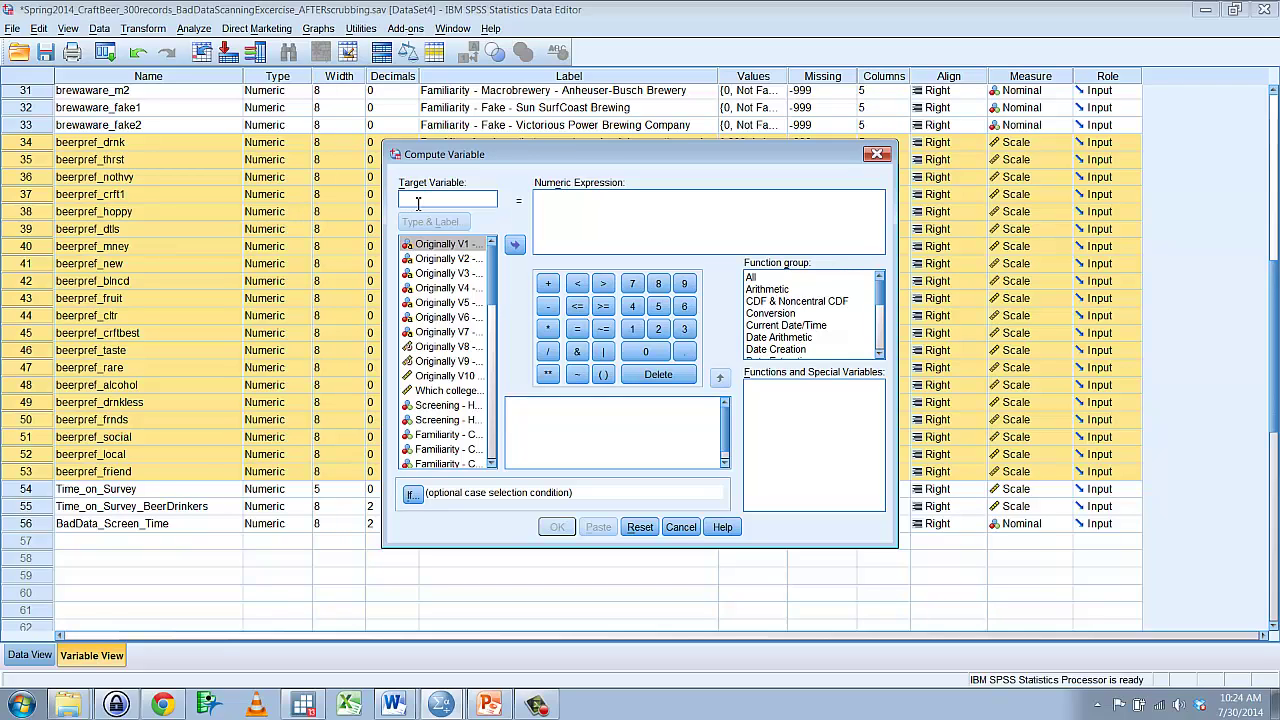
pyautogui.write('beerpr')
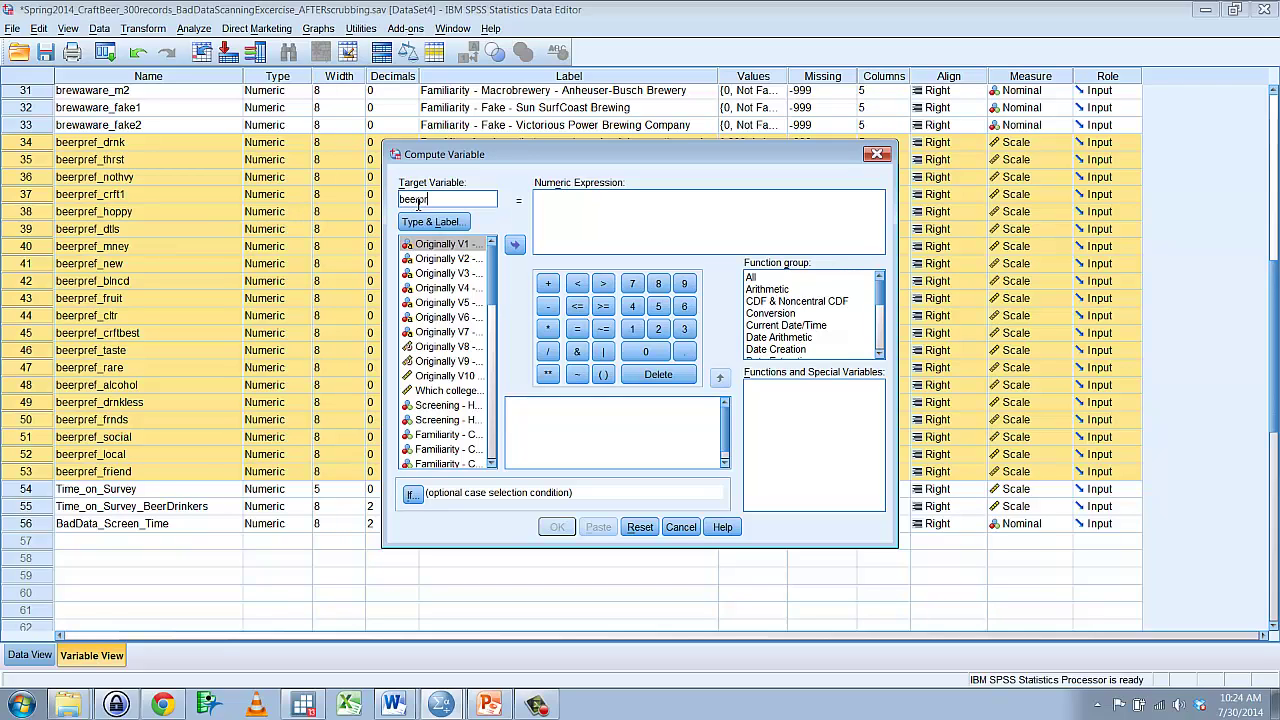
pyautogui.write('ef_Variance')
pyautogui.click(567, 206)
pyautogui.click(567, 206)
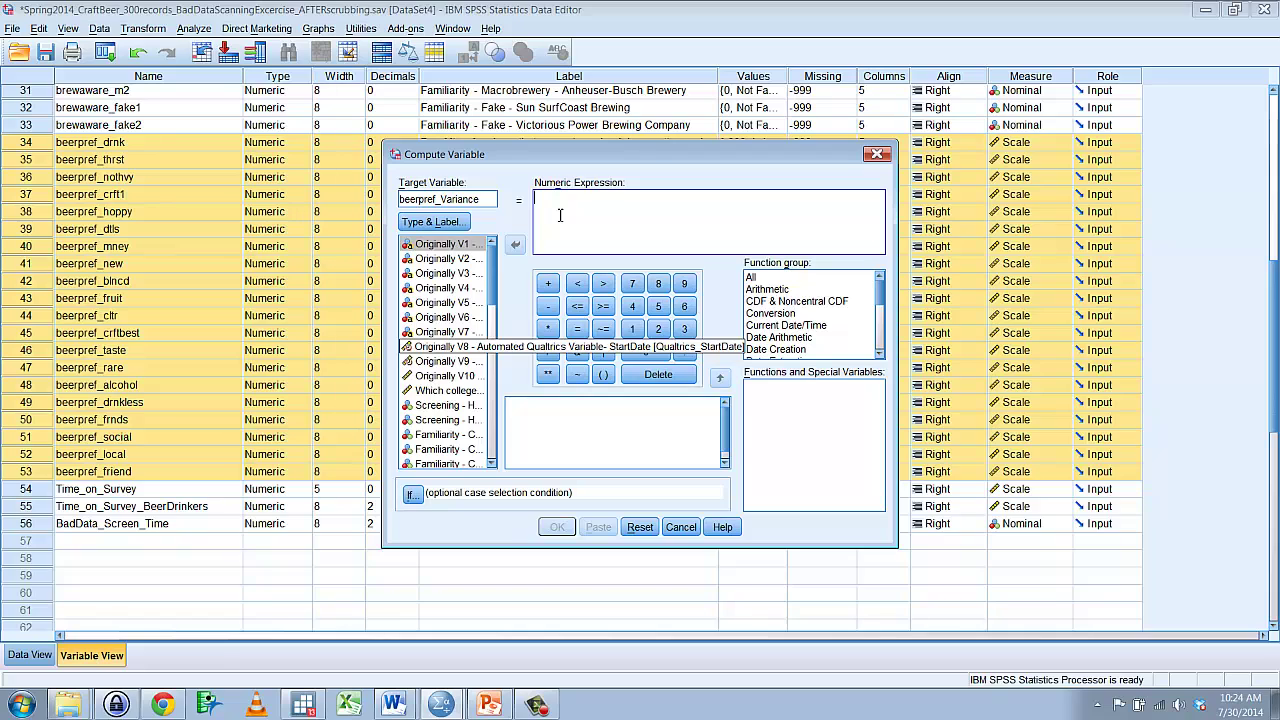
# Insert the Variance function into the numeric expression and clear its placeholder arguments
pyautogui.click(765, 278)
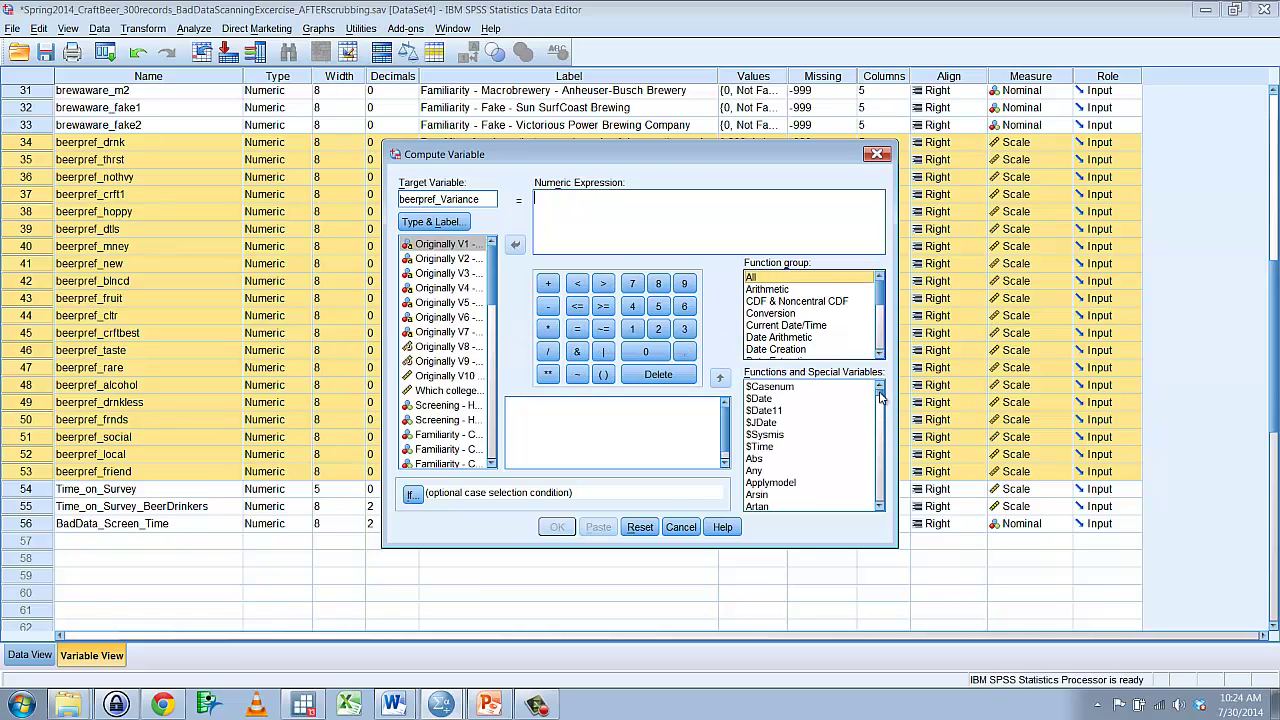
pyautogui.moveTo(879, 397); pyautogui.dragTo(885, 497)
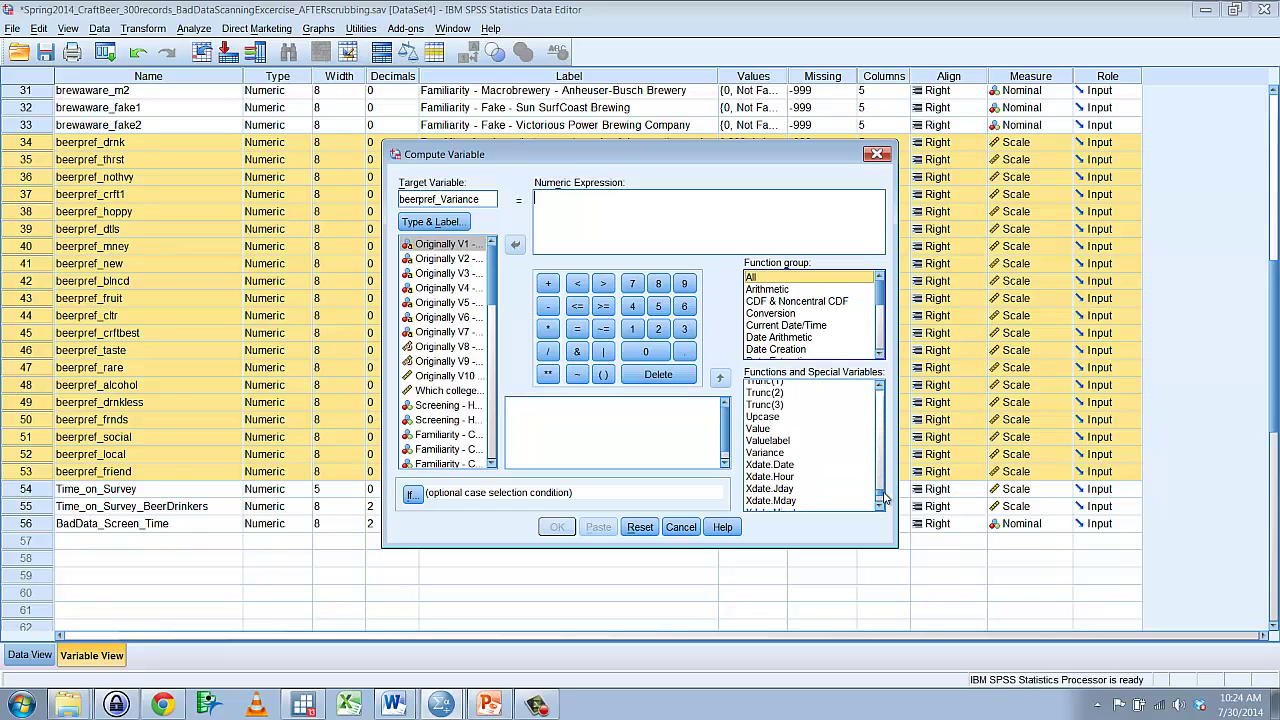
pyautogui.click(766, 455)
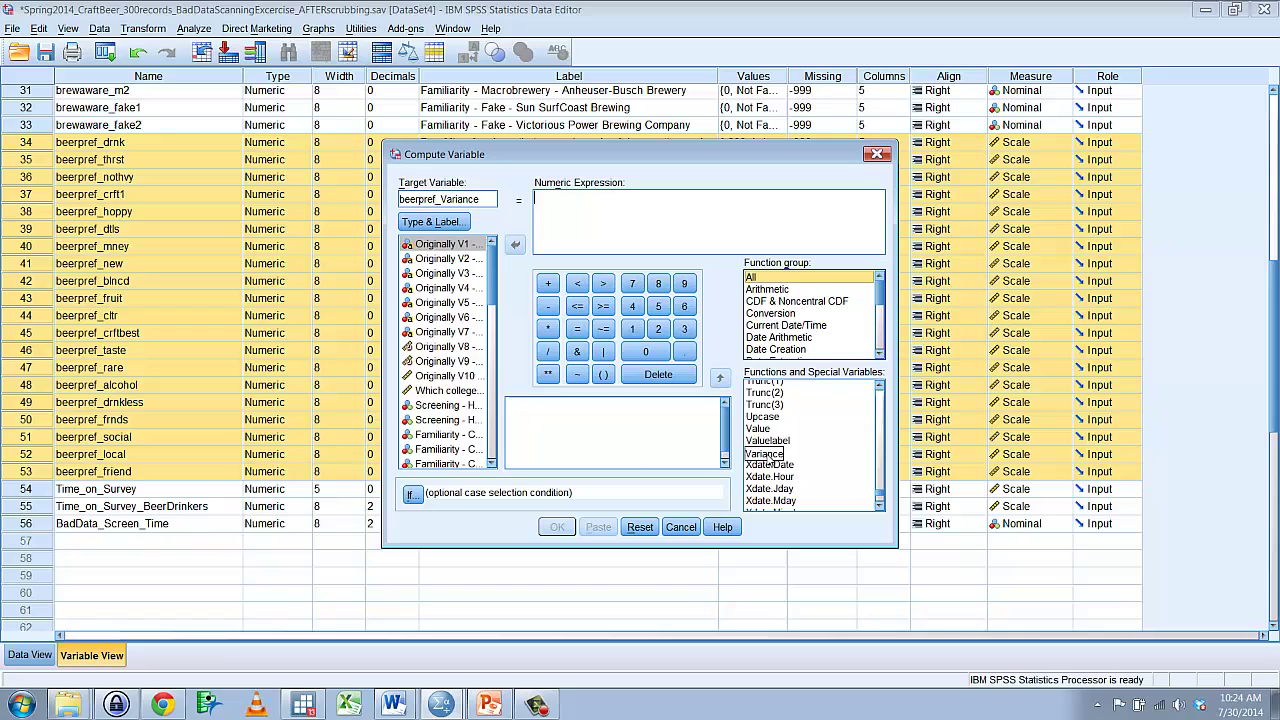
pyautogui.doubleClick(766, 455)
pyautogui.click(604, 207)
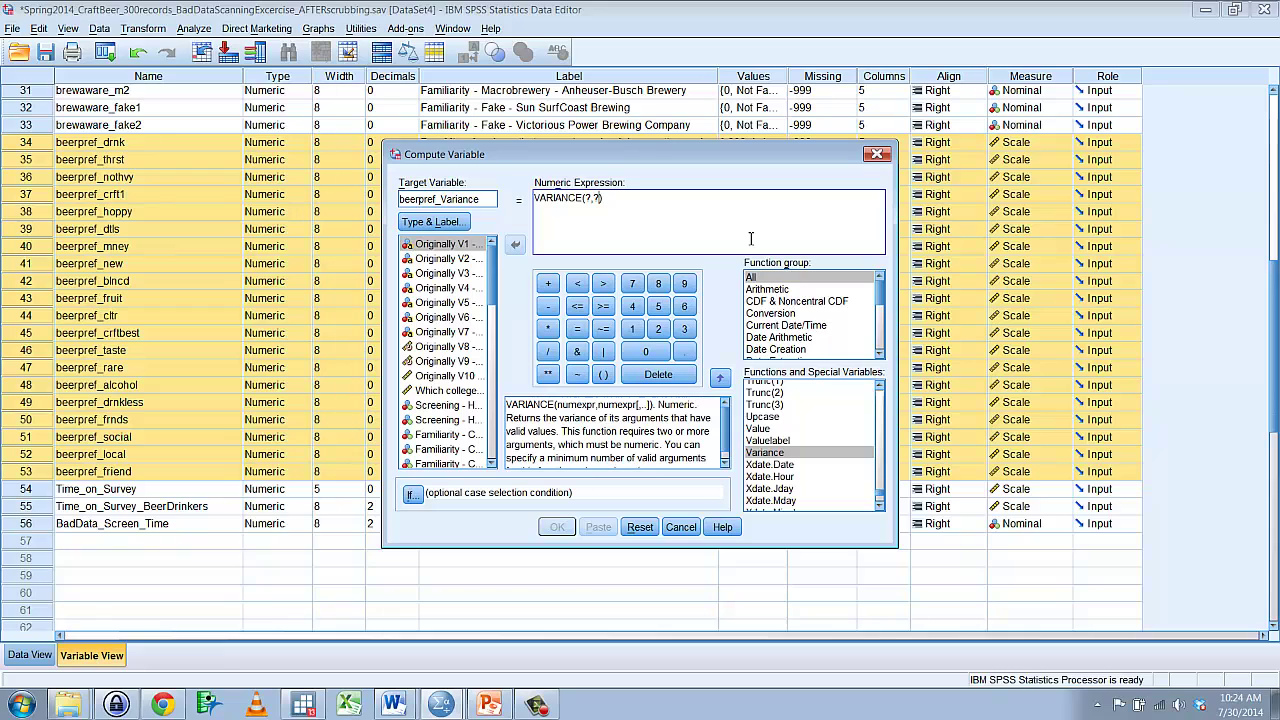
pyautogui.press('BackSpace')
pyautogui.press('BackSpace')
pyautogui.press('BackSpace')
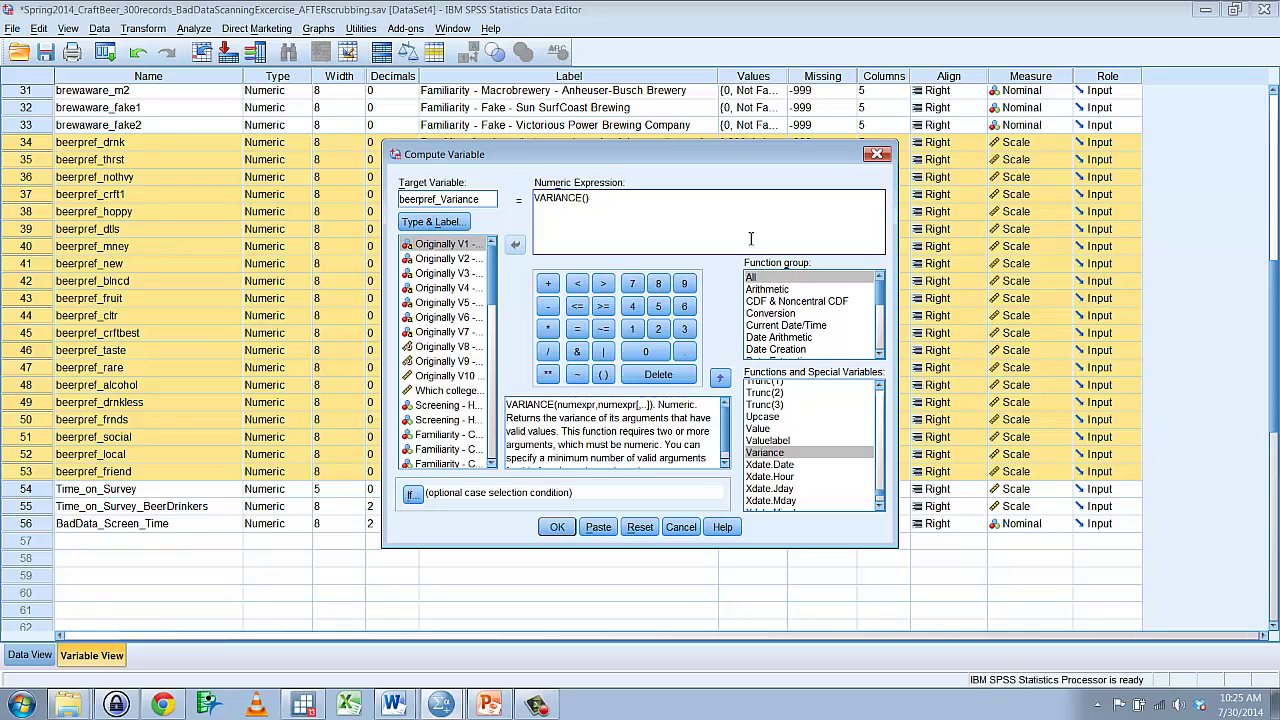
# Complete the expression as VARIANCE(beerpref_drnk to beerpref_friend), run the computation and dismiss the output window
pyautogui.moveTo(490, 272); pyautogui.dragTo(501, 377)
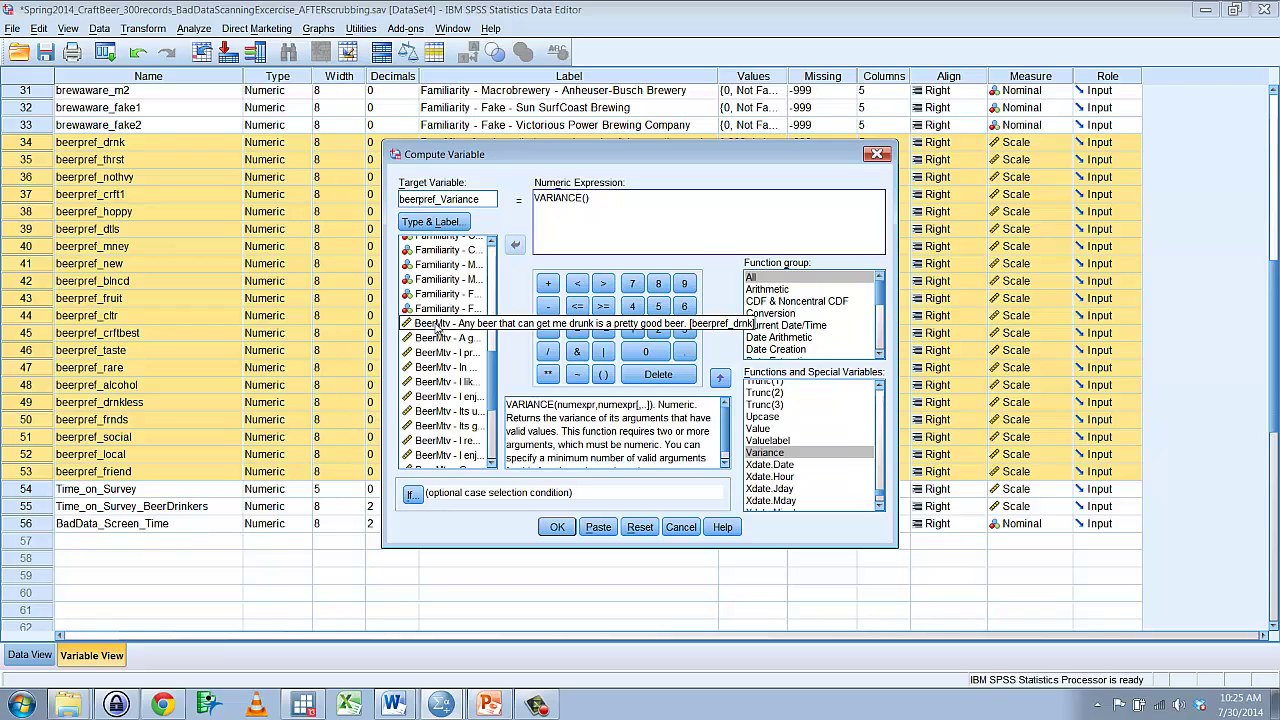
pyautogui.doubleClick(436, 326)
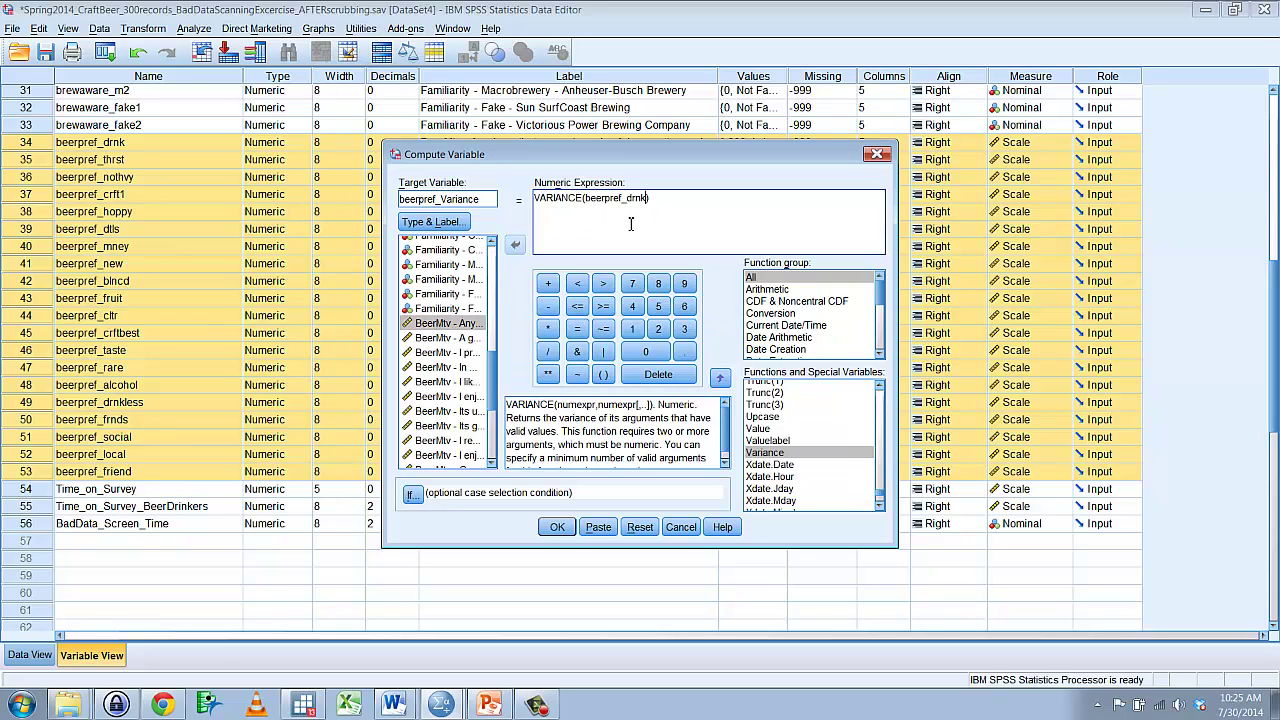
pyautogui.write(',')
pyautogui.scroll(-3, 492, 400)
pyautogui.scroll(-1, 503, 430)
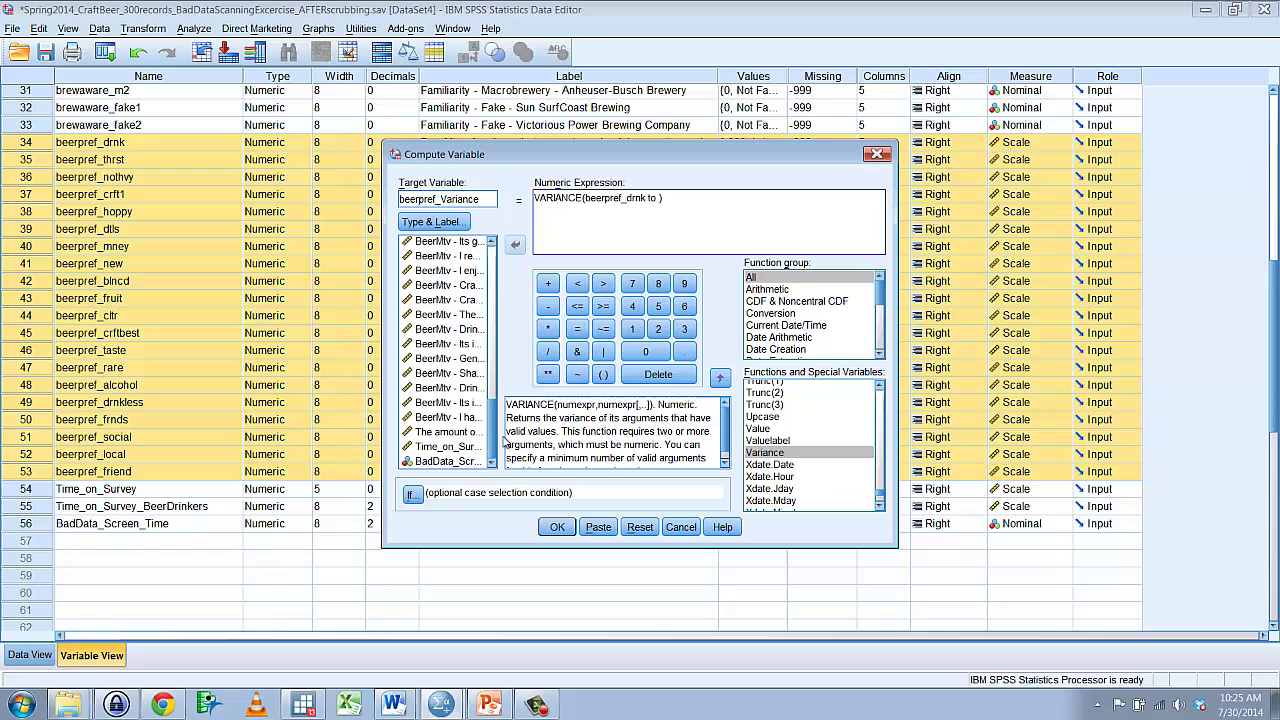
pyautogui.doubleClick(436, 420)
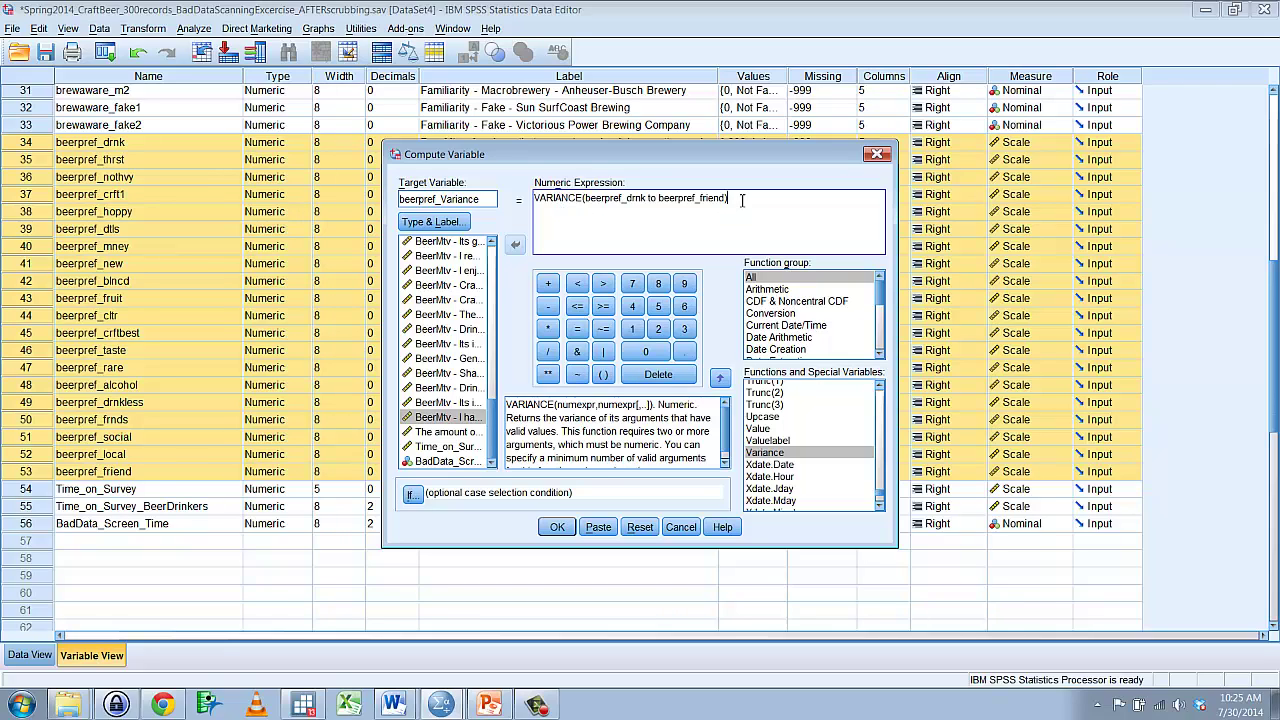
pyautogui.click(557, 527)
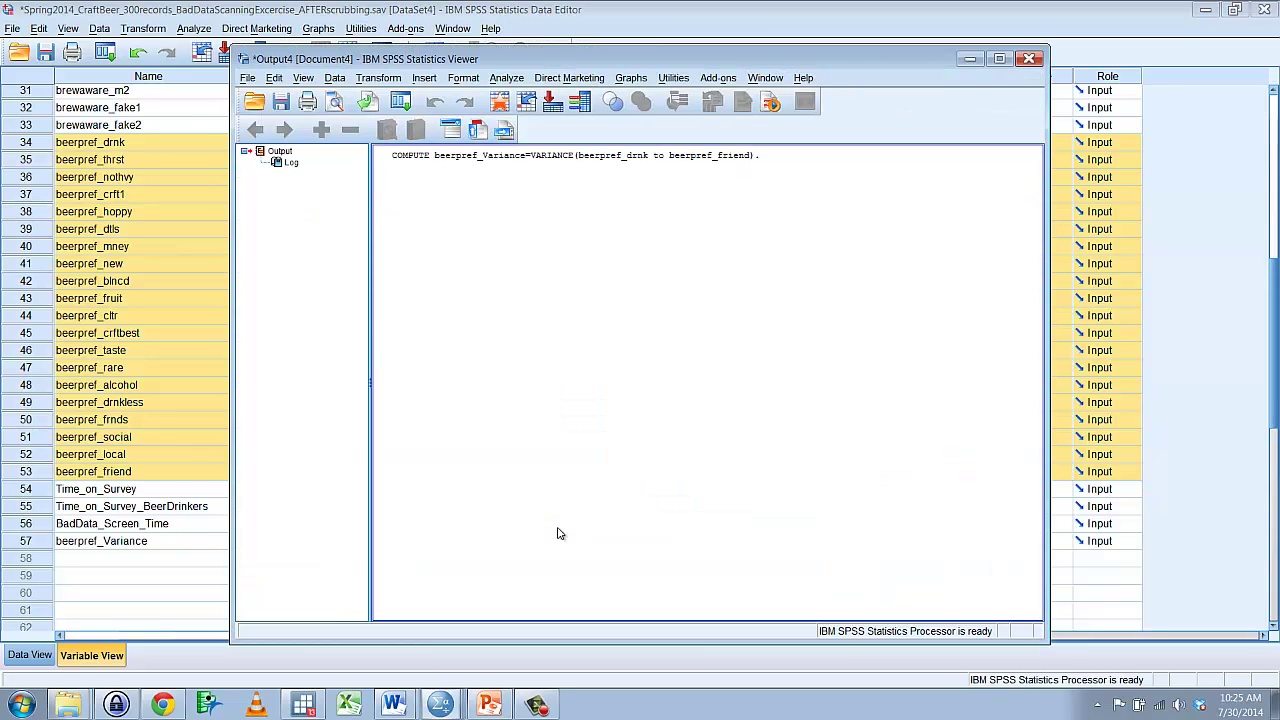
pyautogui.click(969, 62)
# Locate beerpref_Variance in the data and examine its values for rows 1 to 4 and 19 against the beer preference answers
pyautogui.click(167, 542)
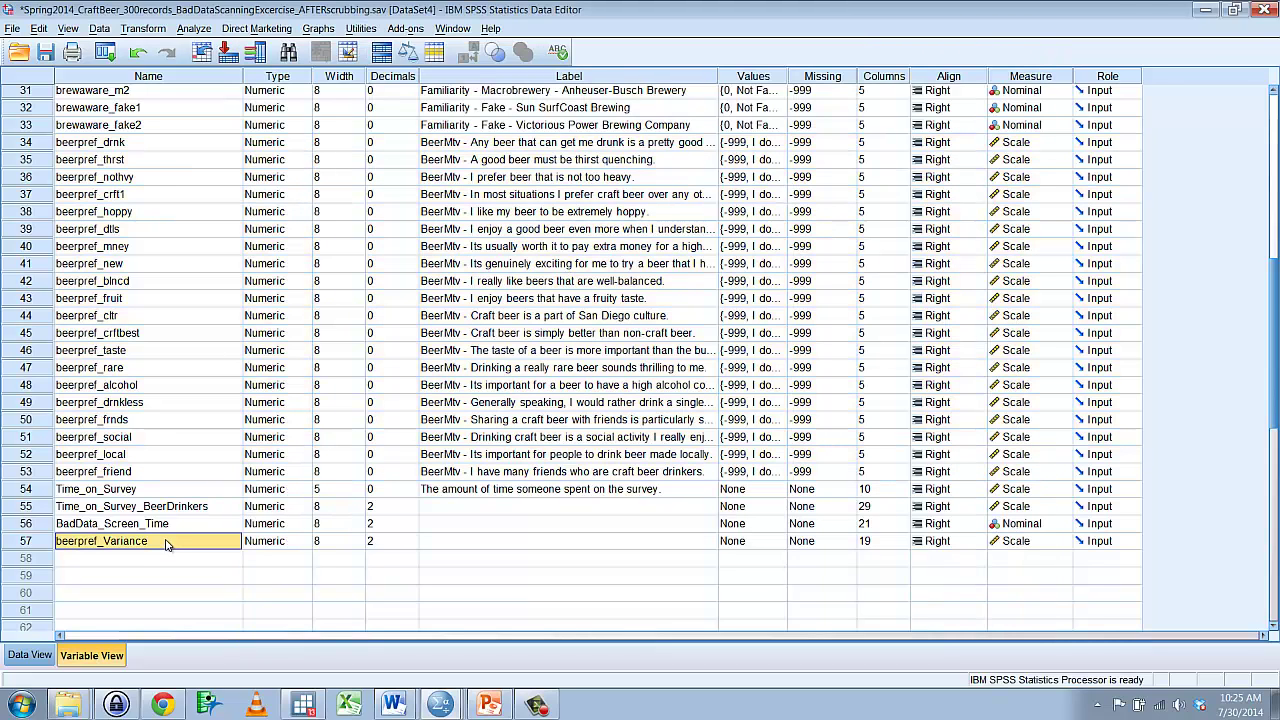
pyautogui.click(30, 656)
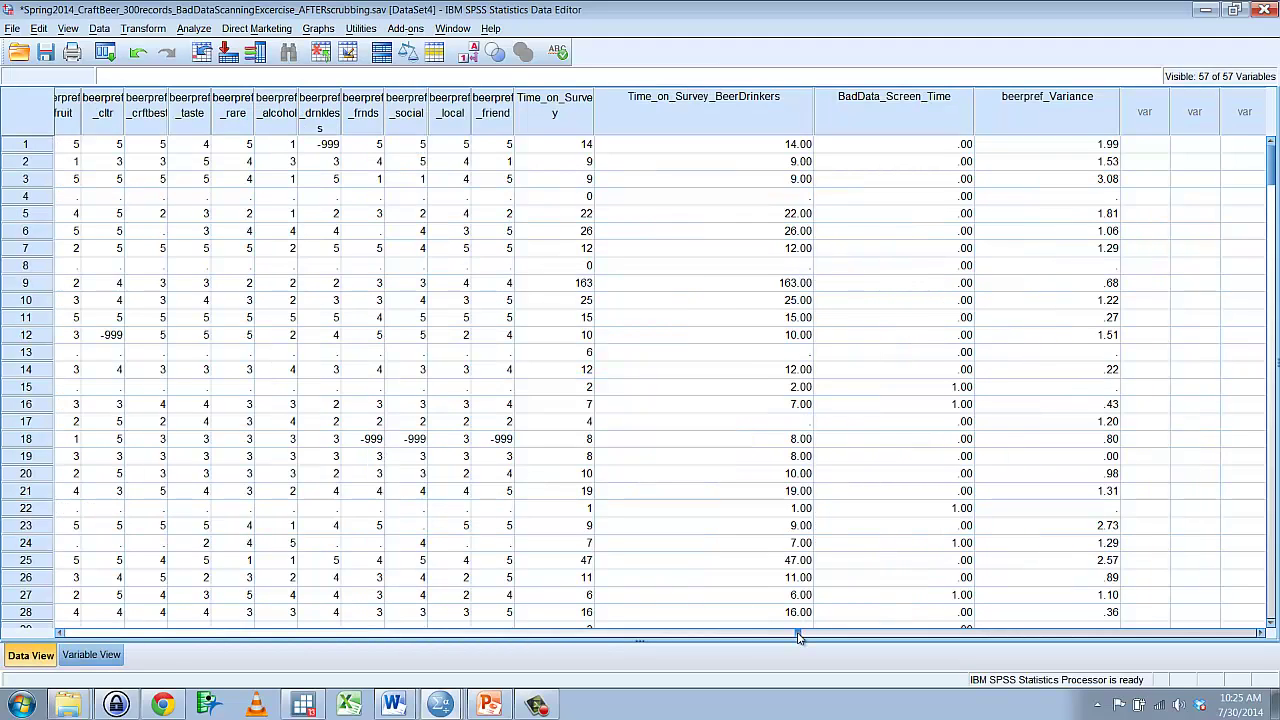
pyautogui.click(1063, 150)
pyautogui.click(1052, 166)
pyautogui.click(1049, 186)
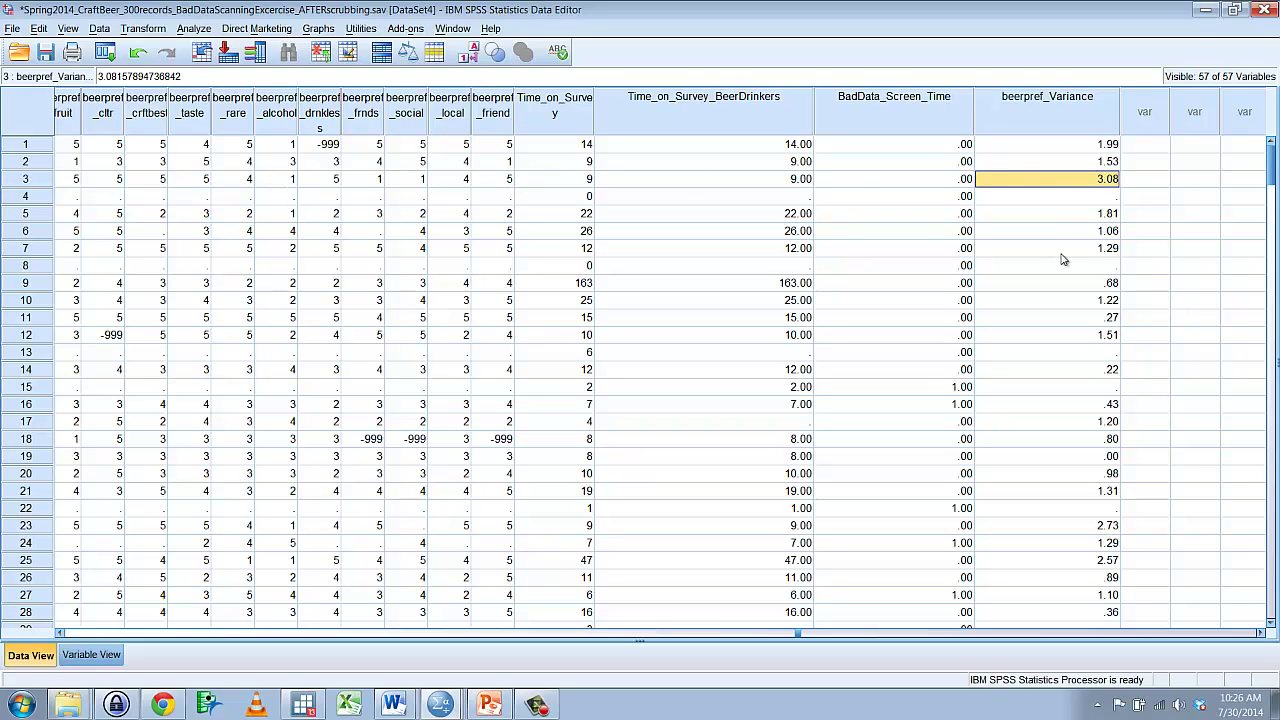
pyautogui.click(1094, 202)
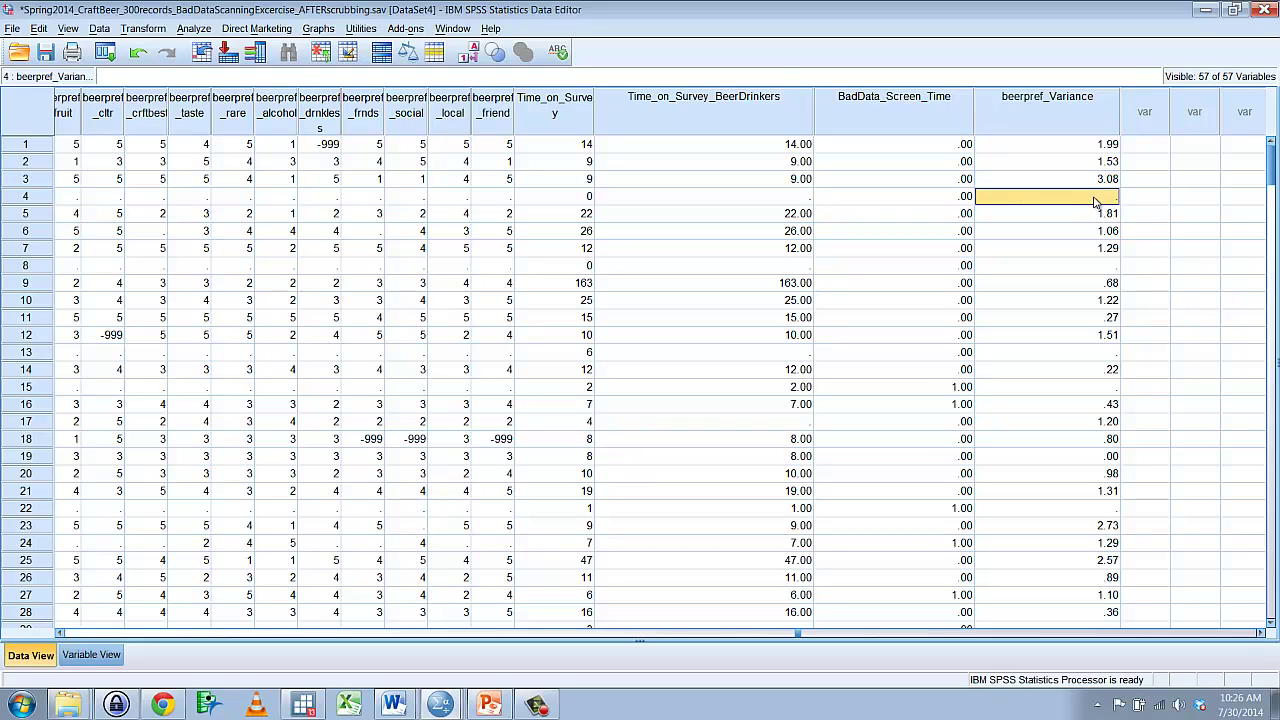
pyautogui.click(488, 203)
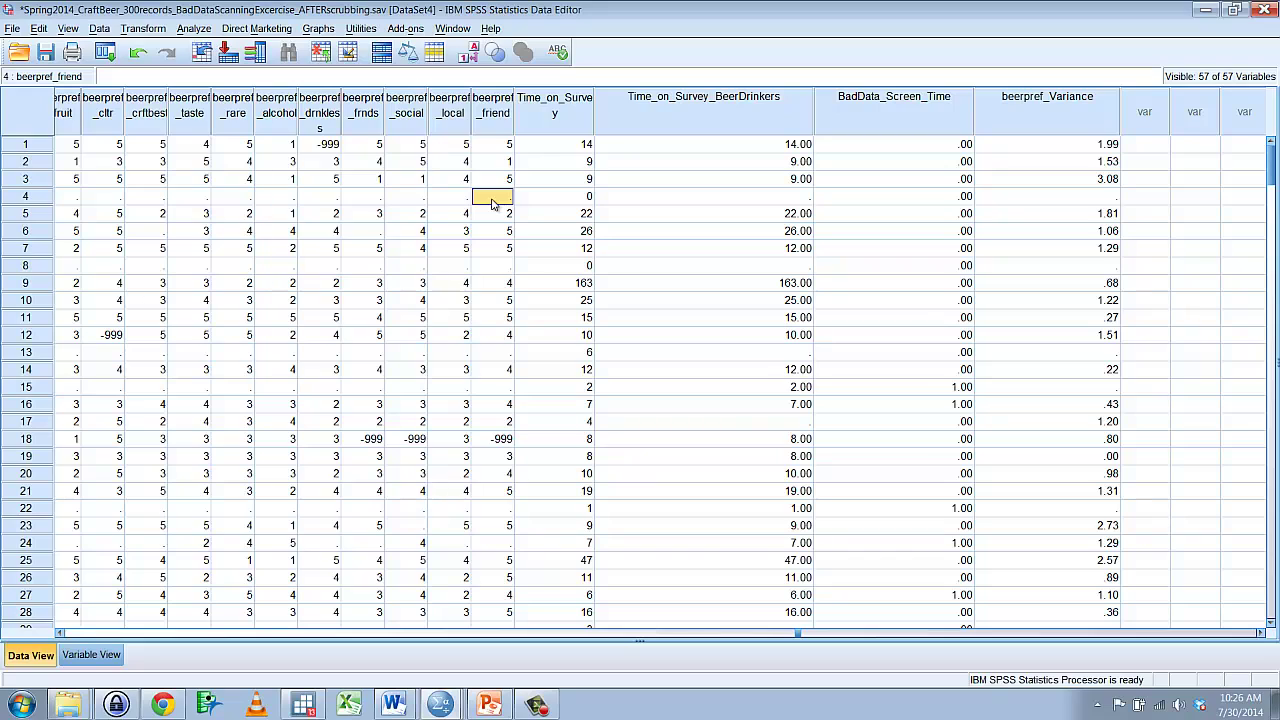
pyautogui.click(1098, 200)
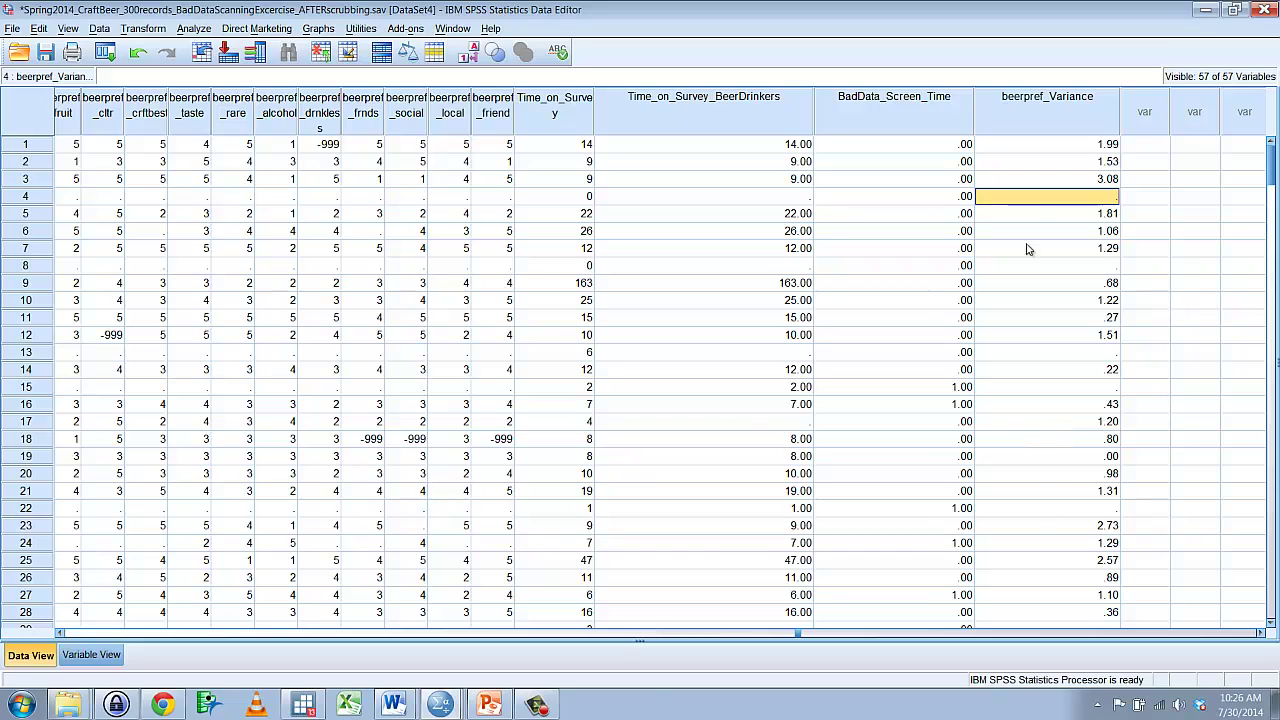
pyautogui.click(1093, 460)
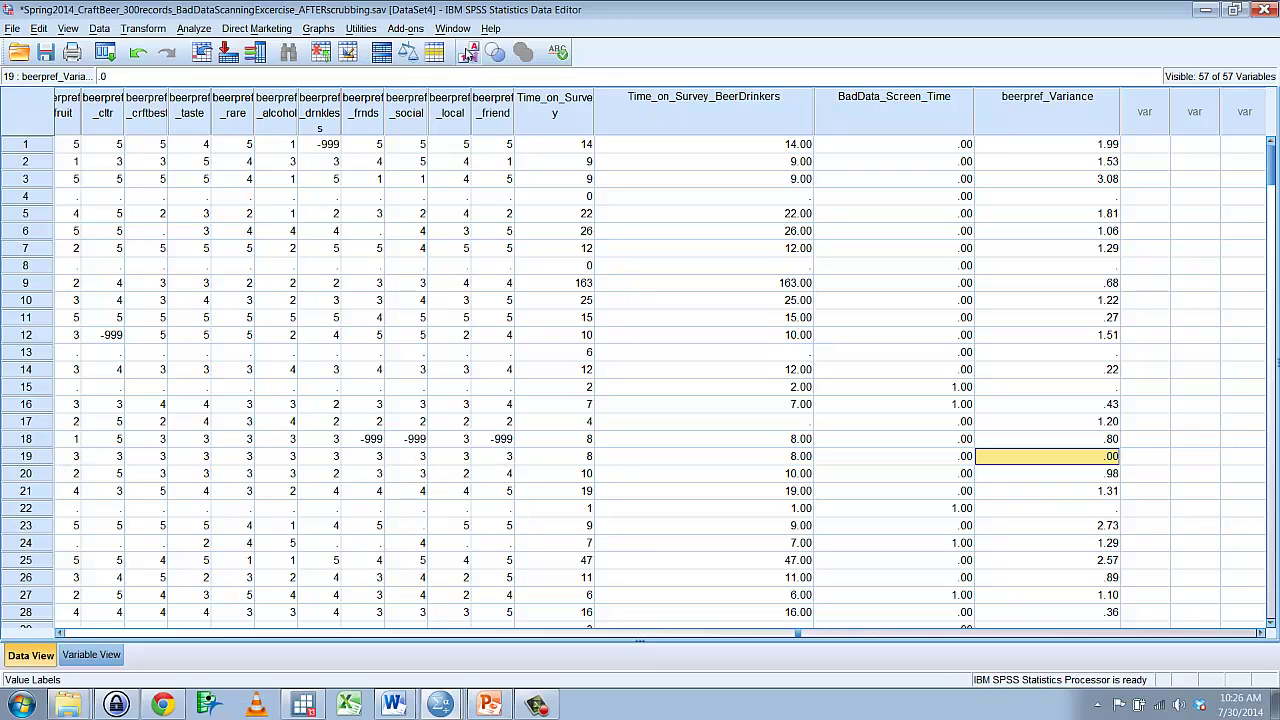
# Display the beer preference answers as value labels to check their wording, and return to the numeric codes
pyautogui.click(467, 53)
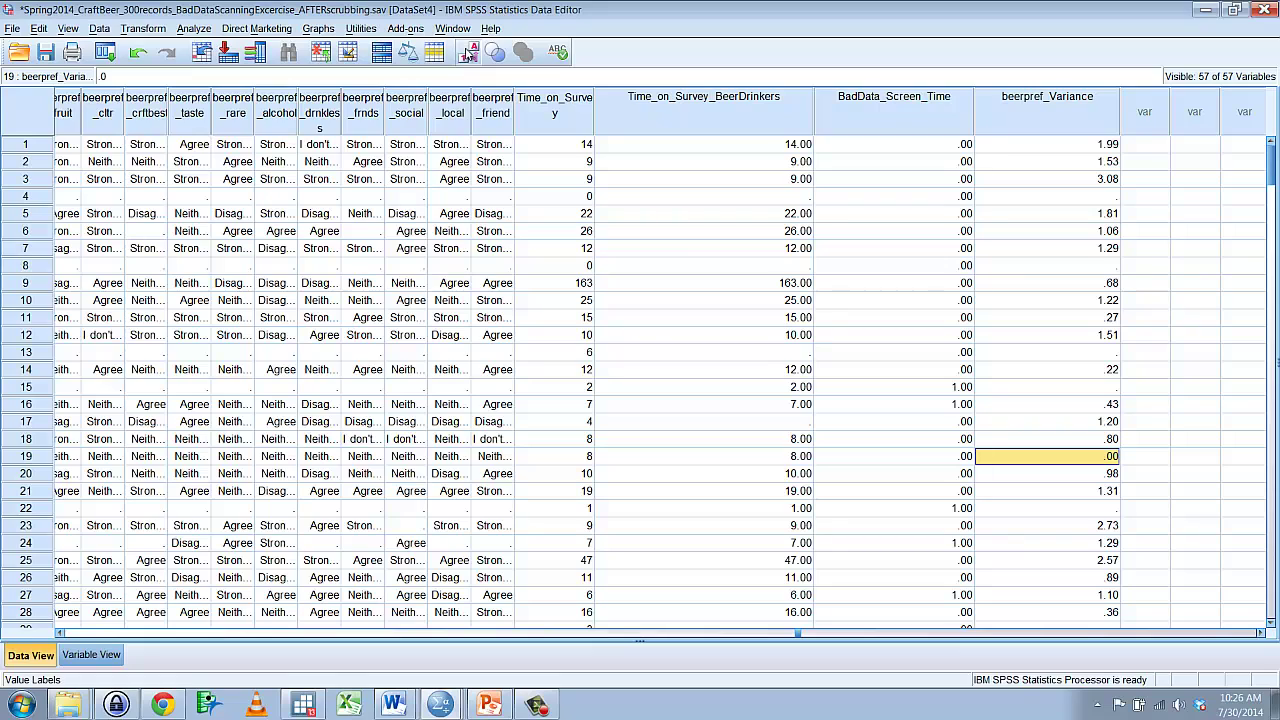
pyautogui.click(467, 53)
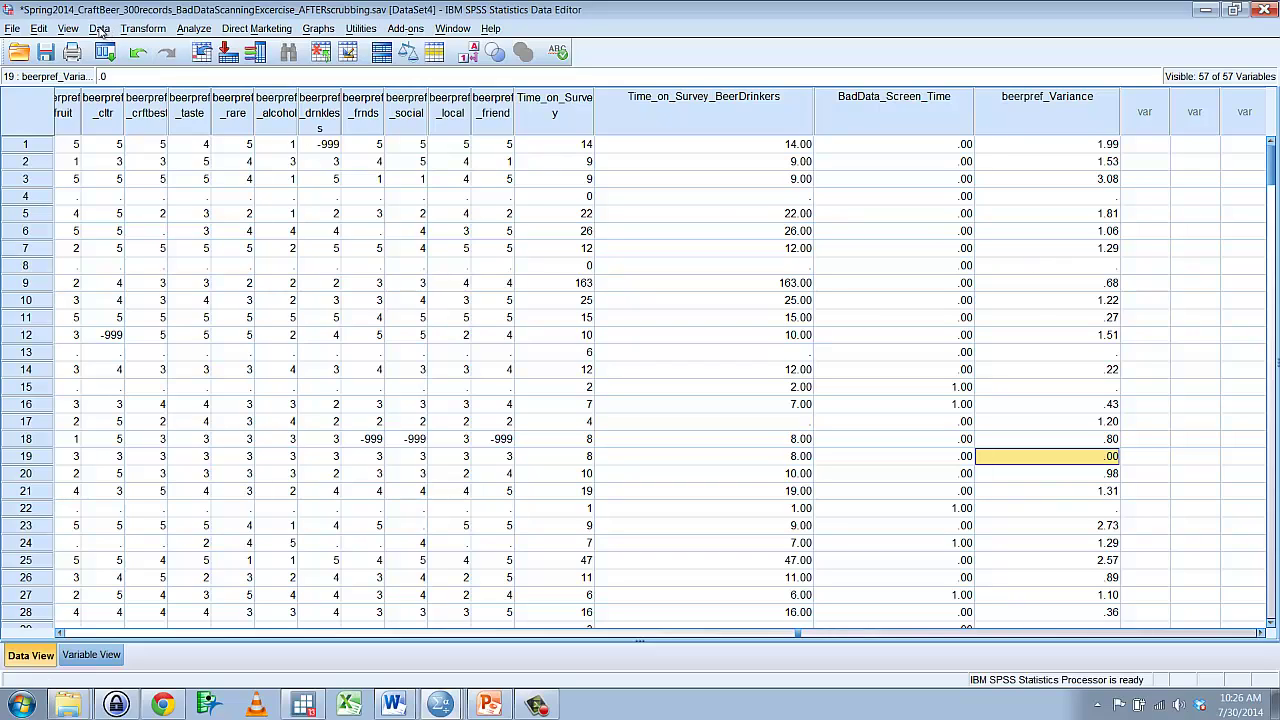
# Start a recode into different variables, clear the previous settings and add beerpref_Variance as the input variable
pyautogui.click(137, 30)
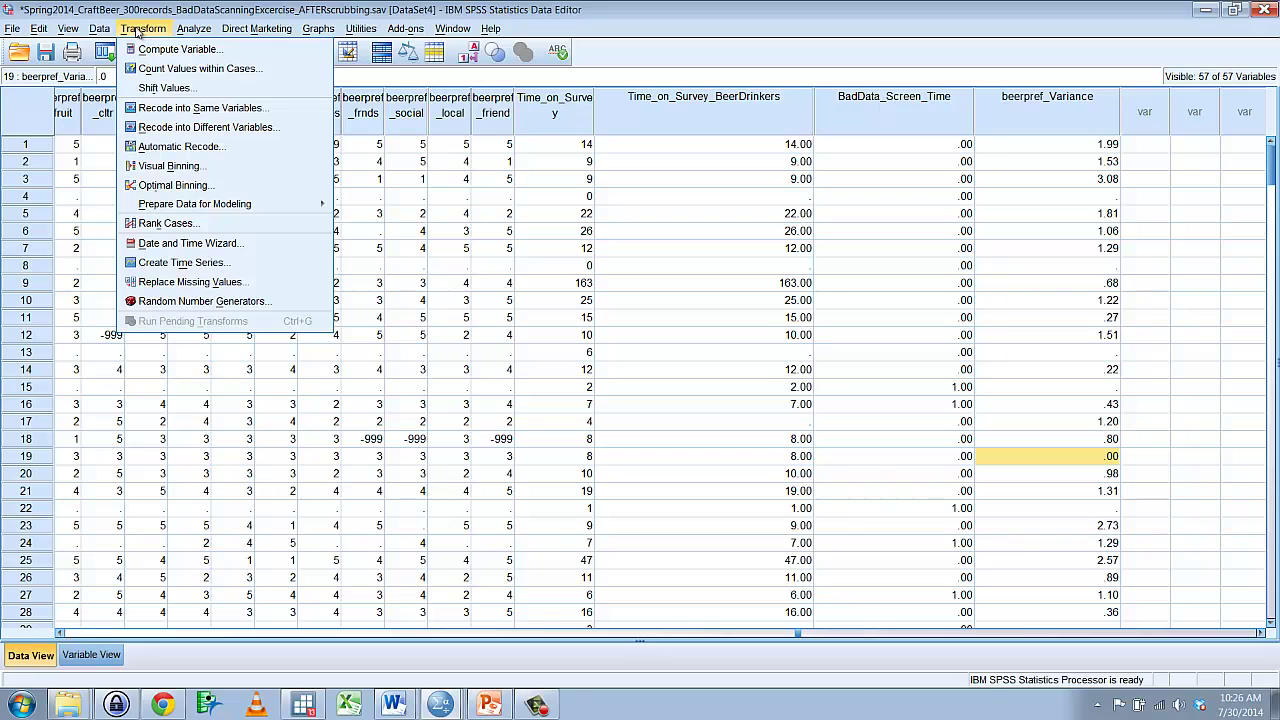
pyautogui.click(170, 132)
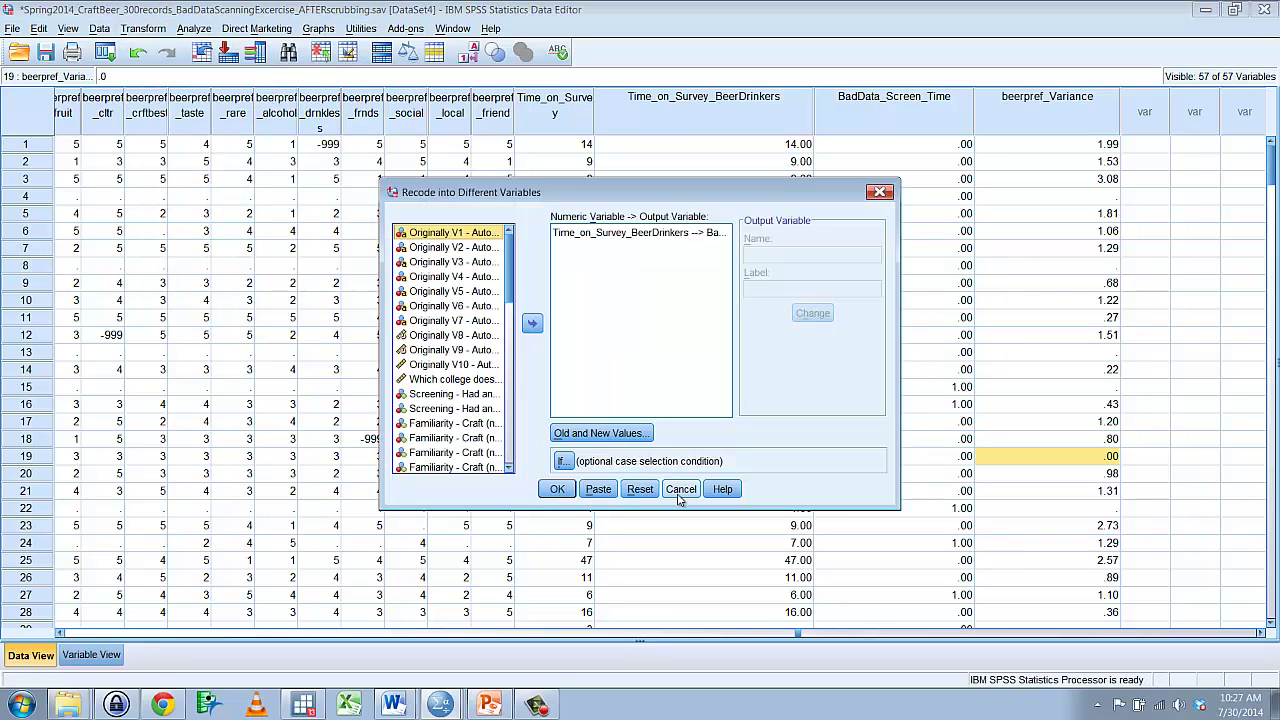
pyautogui.click(641, 490)
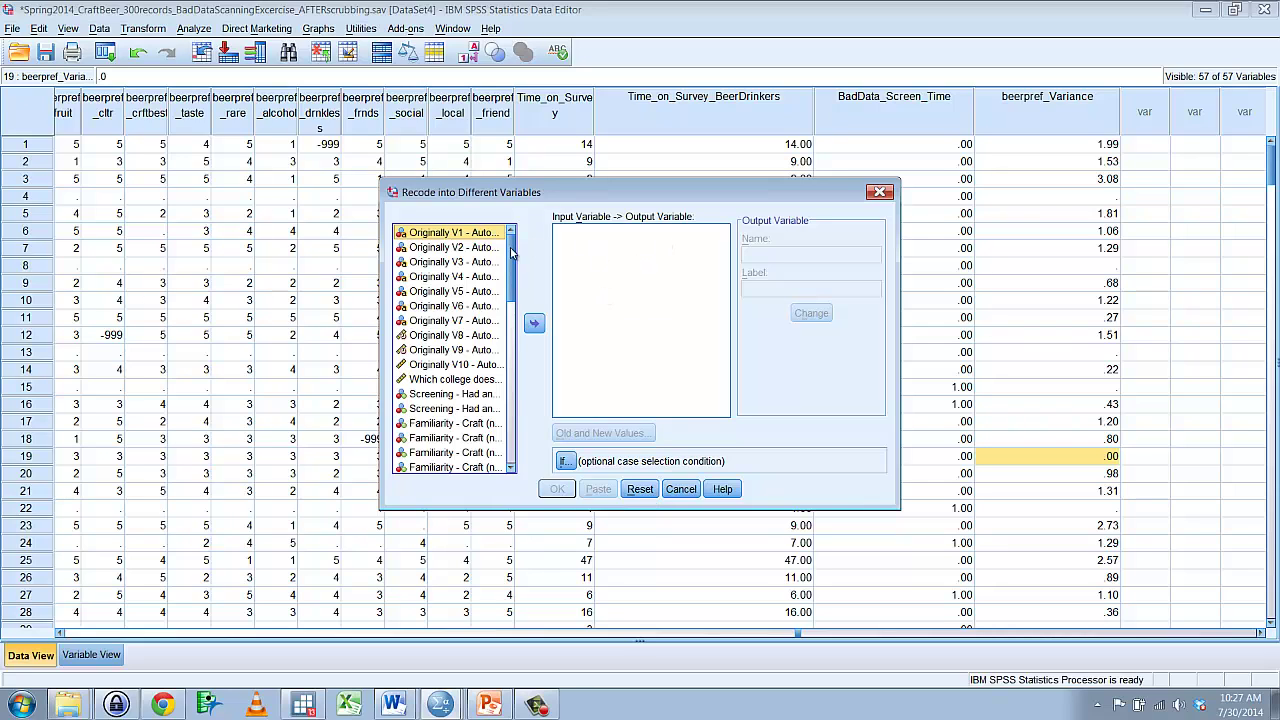
pyautogui.moveTo(511, 262); pyautogui.dragTo(526, 441)
pyautogui.click(476, 466)
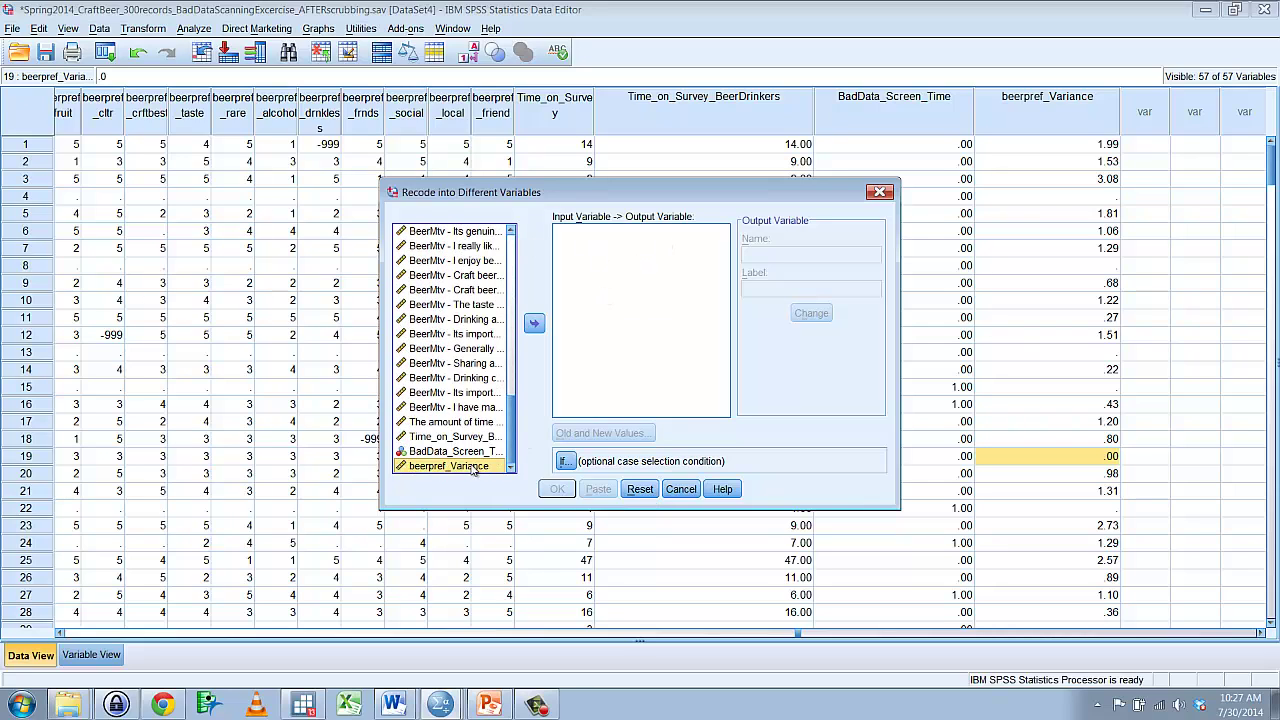
pyautogui.click(534, 325)
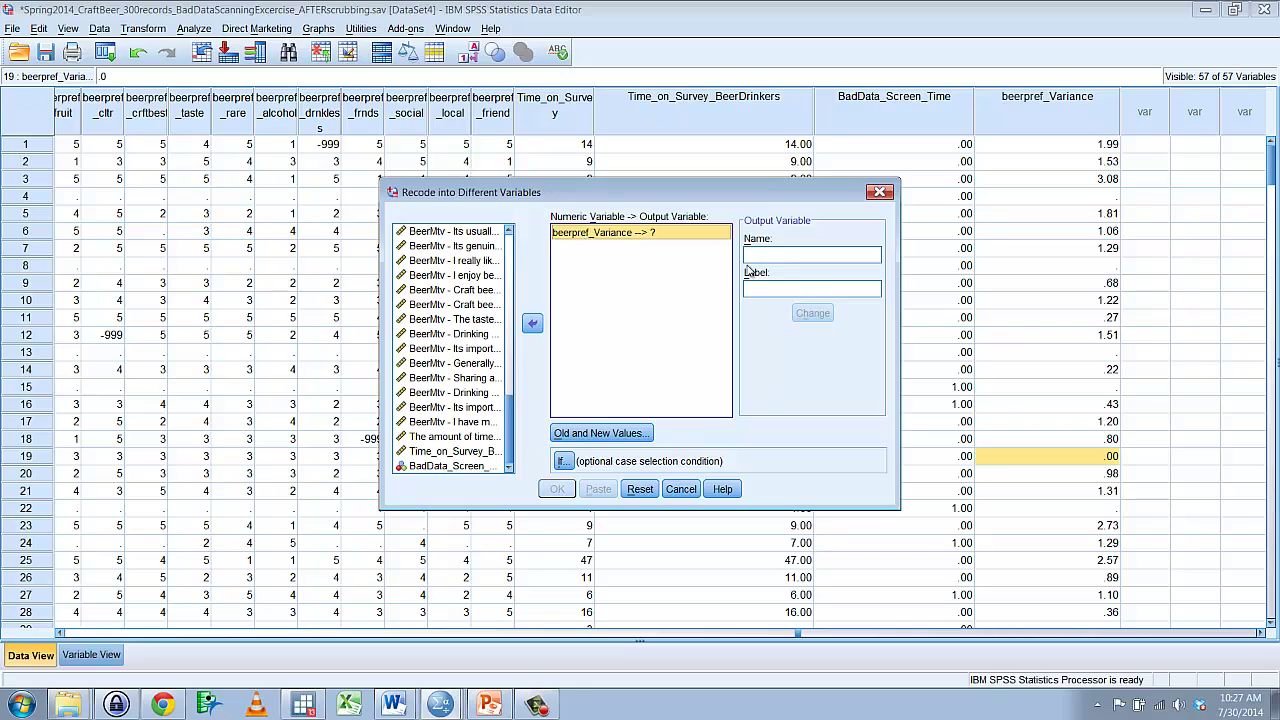
# Name the output variable BadData_StraightLine and assign it to the beerpref_Variance recode
pyautogui.click(776, 255)
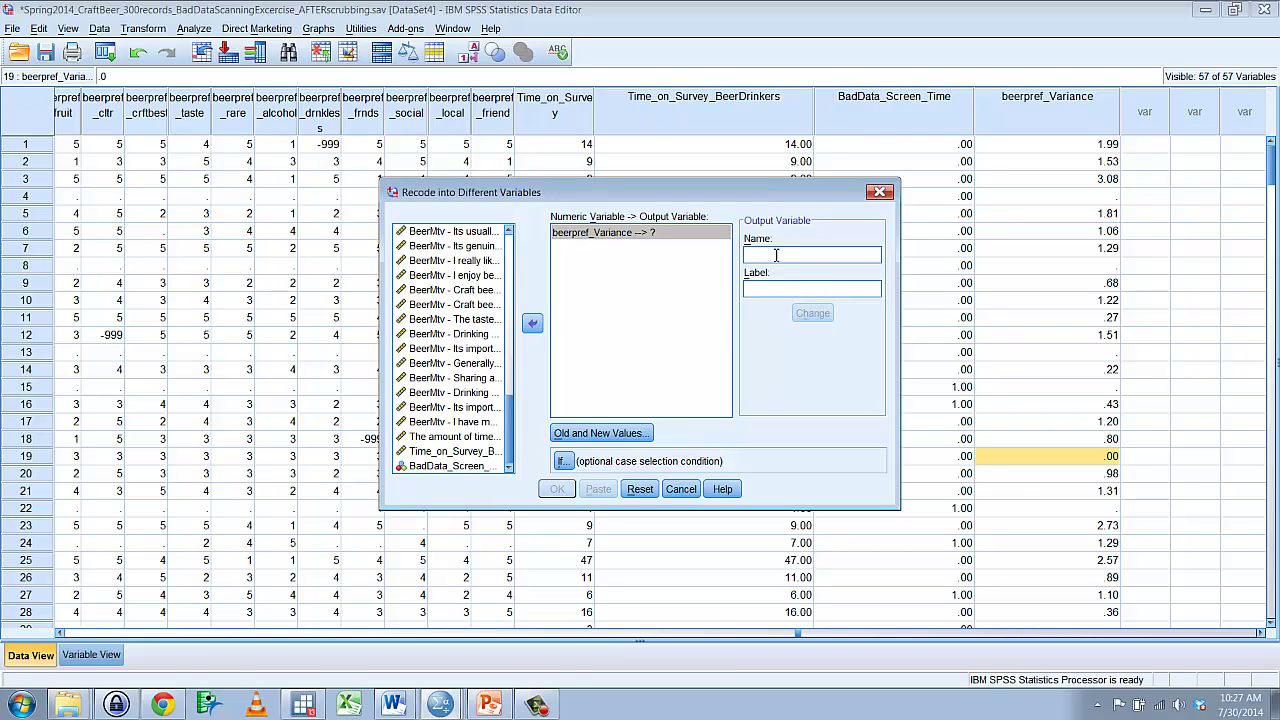
pyautogui.write('BadData')
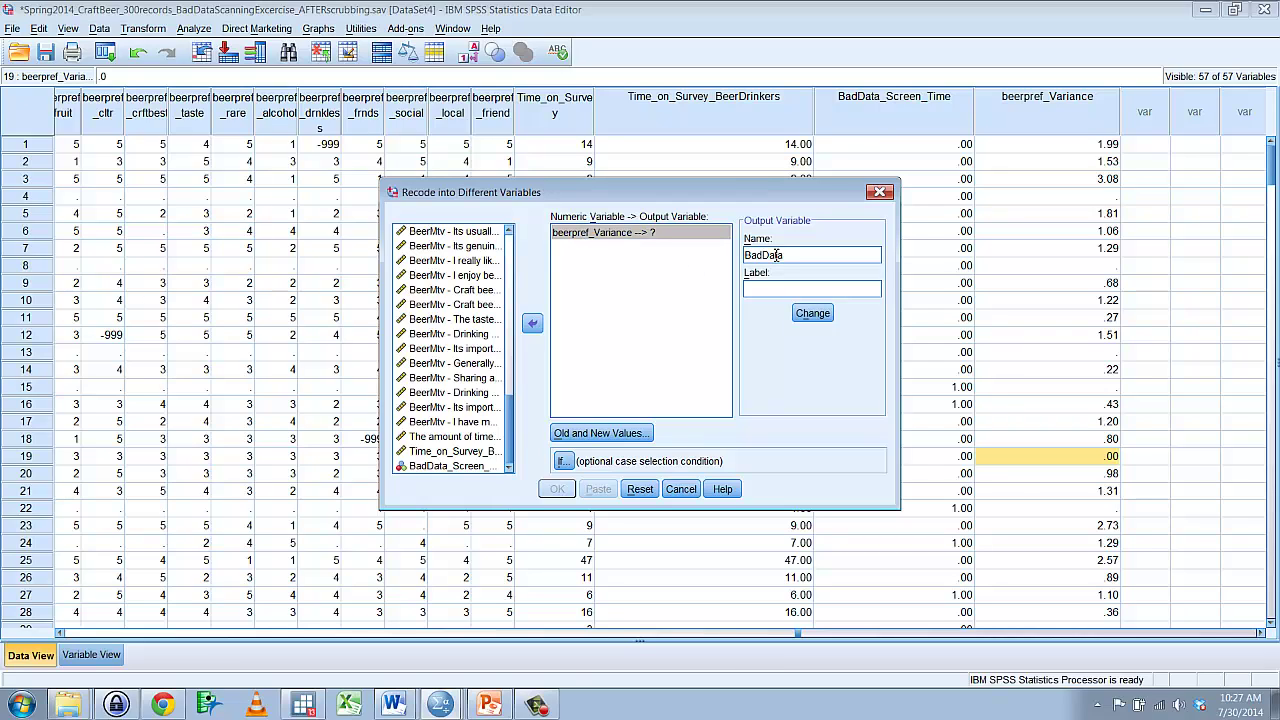
pyautogui.write('_StraightLine')
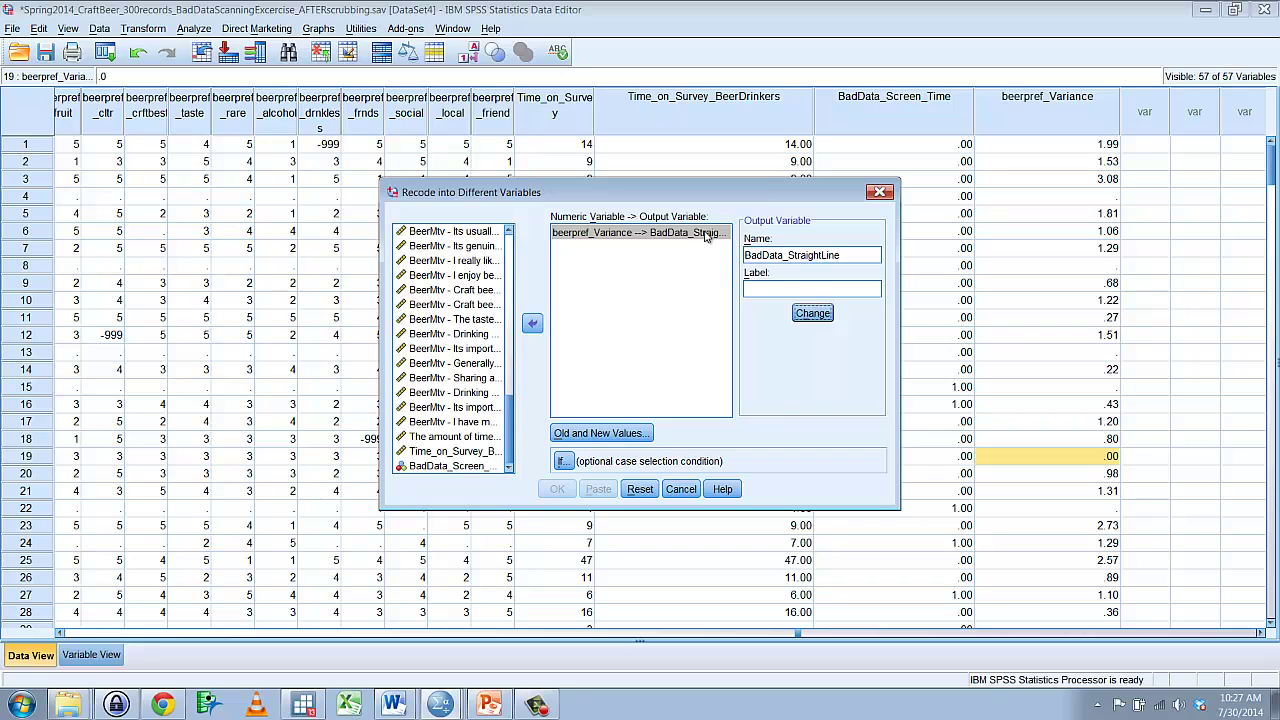
# Define a recode rule that maps the old value 0 to the new value 1
pyautogui.click(603, 433)
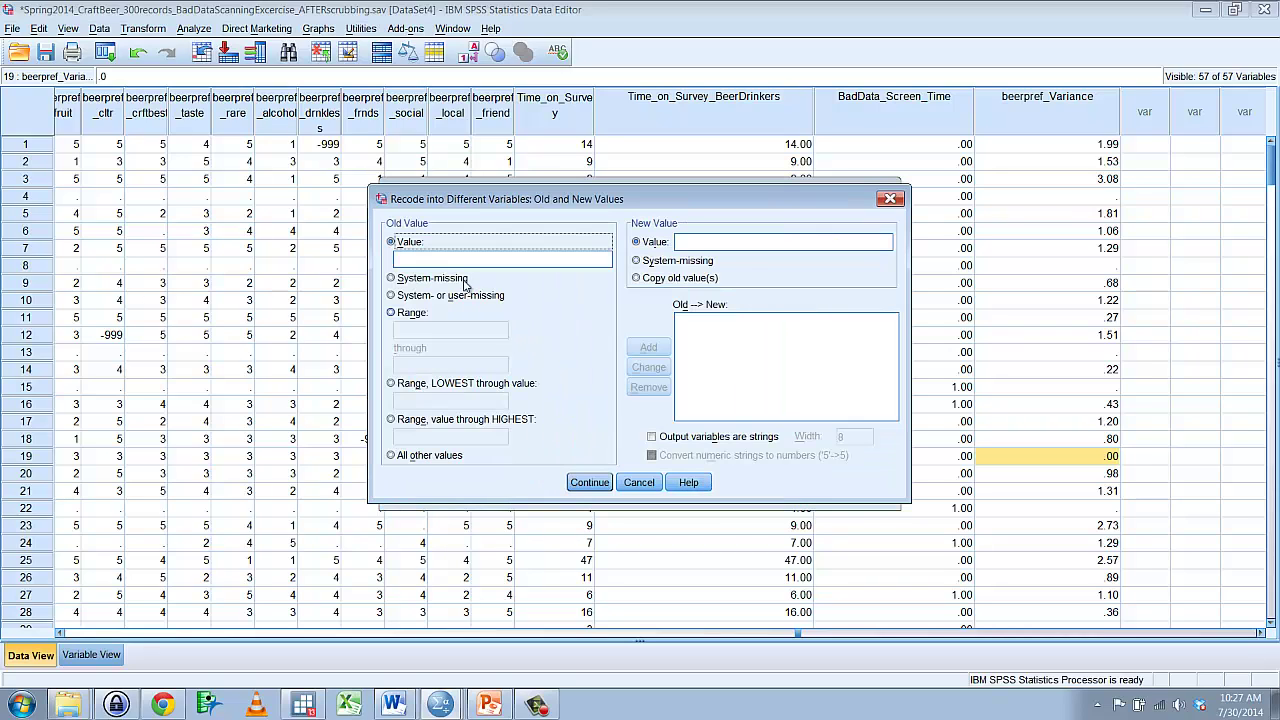
pyautogui.click(427, 259)
pyautogui.write('0')
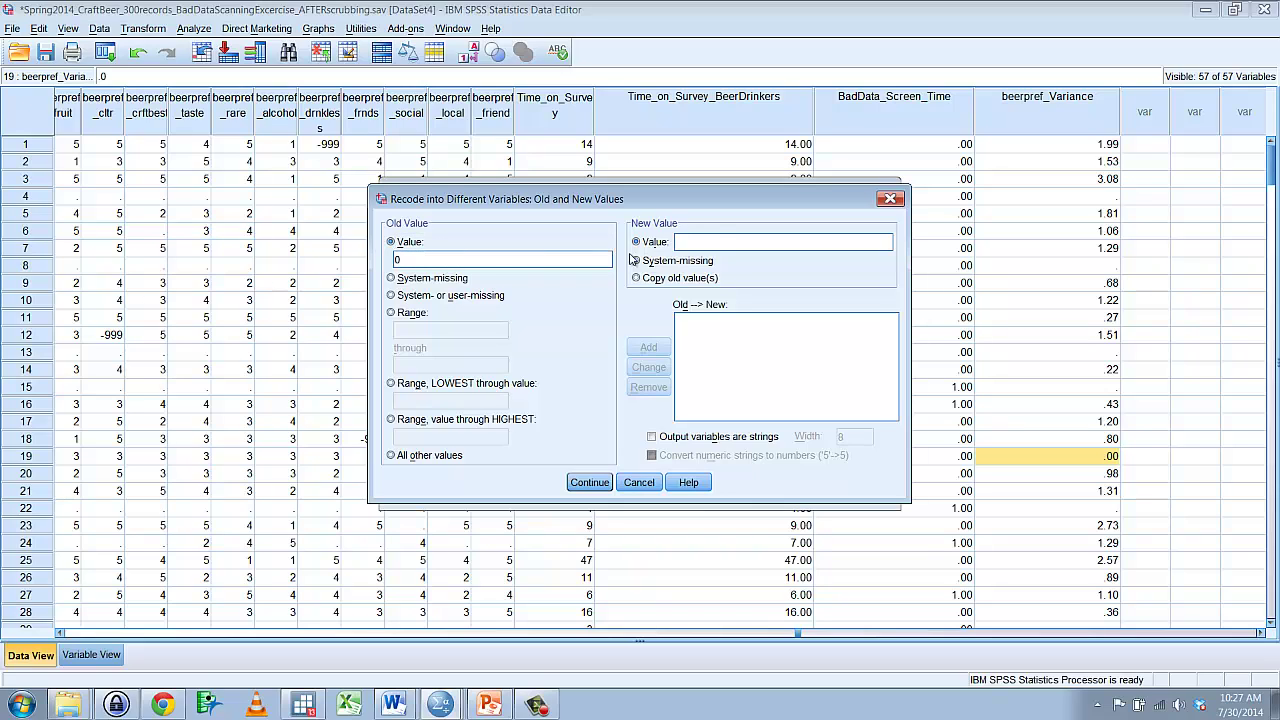
pyautogui.click(715, 242)
pyautogui.write('1')
pyautogui.click(652, 347)
pyautogui.click(700, 324)
# Add a rule mapping all other values to 0, accept the rules and run the recode
pyautogui.click(391, 456)
pyautogui.click(705, 244)
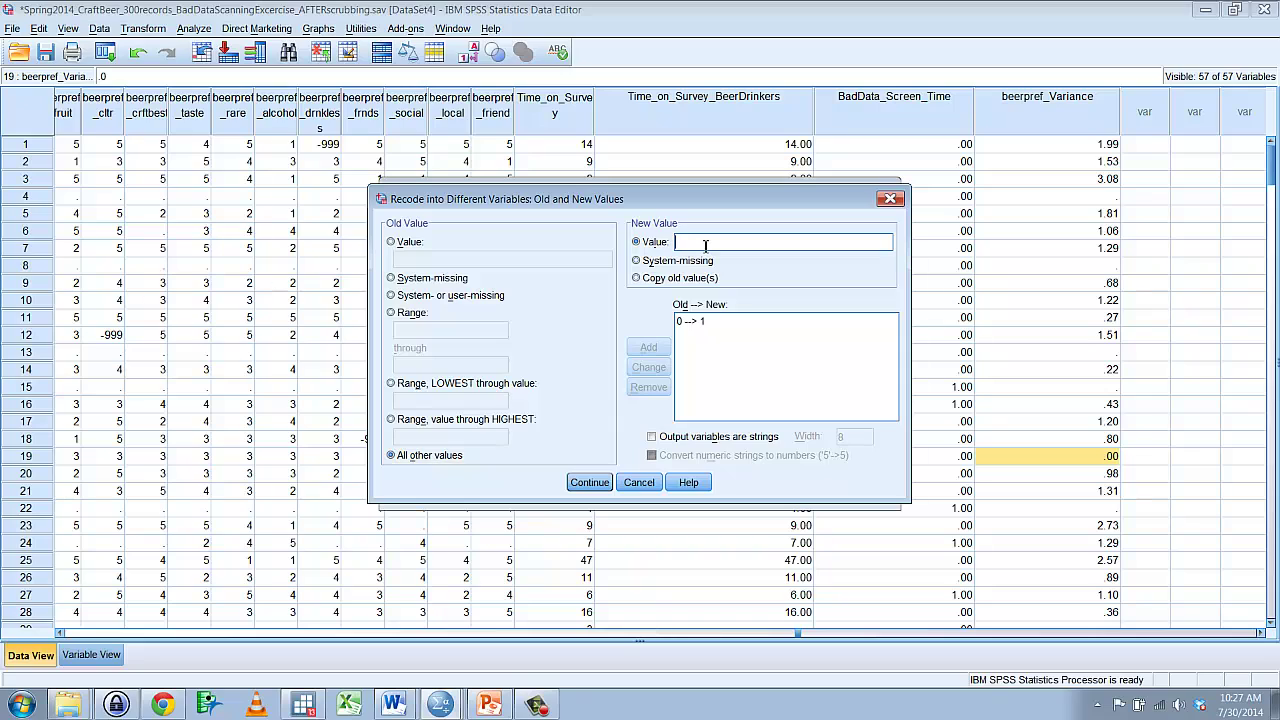
pyautogui.write('0')
pyautogui.click(650, 349)
pyautogui.click(590, 483)
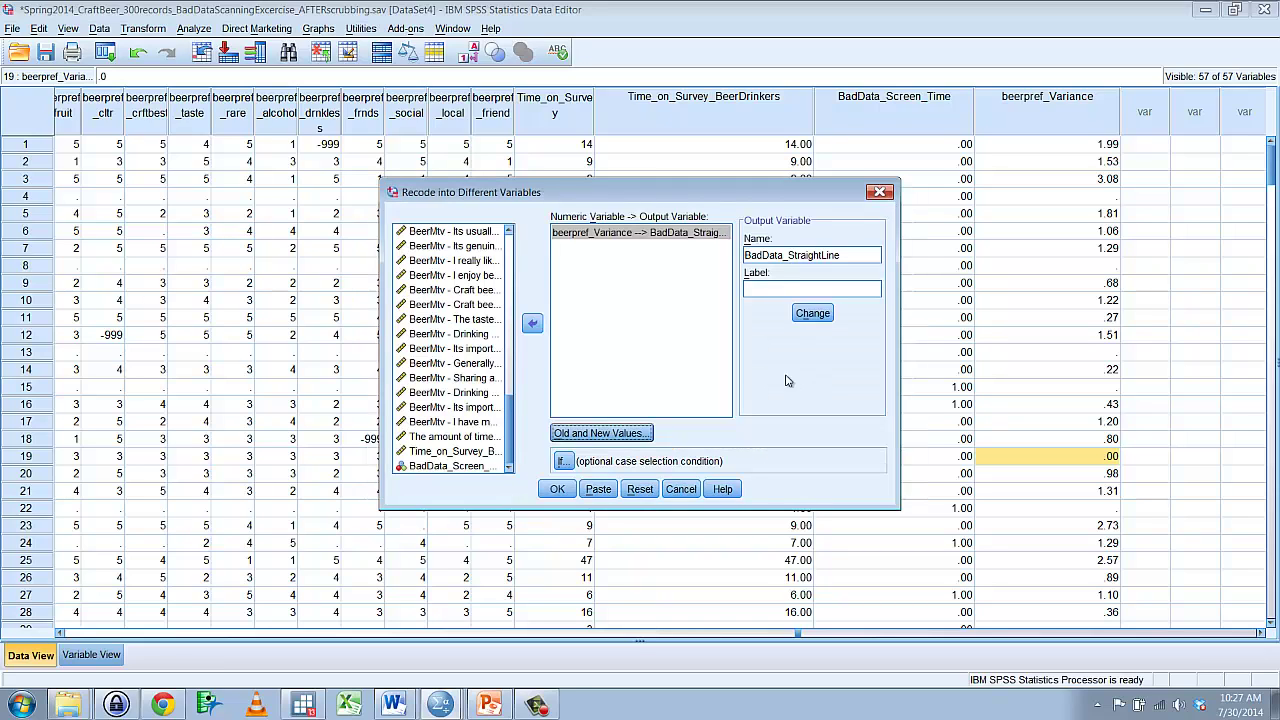
pyautogui.click(557, 489)
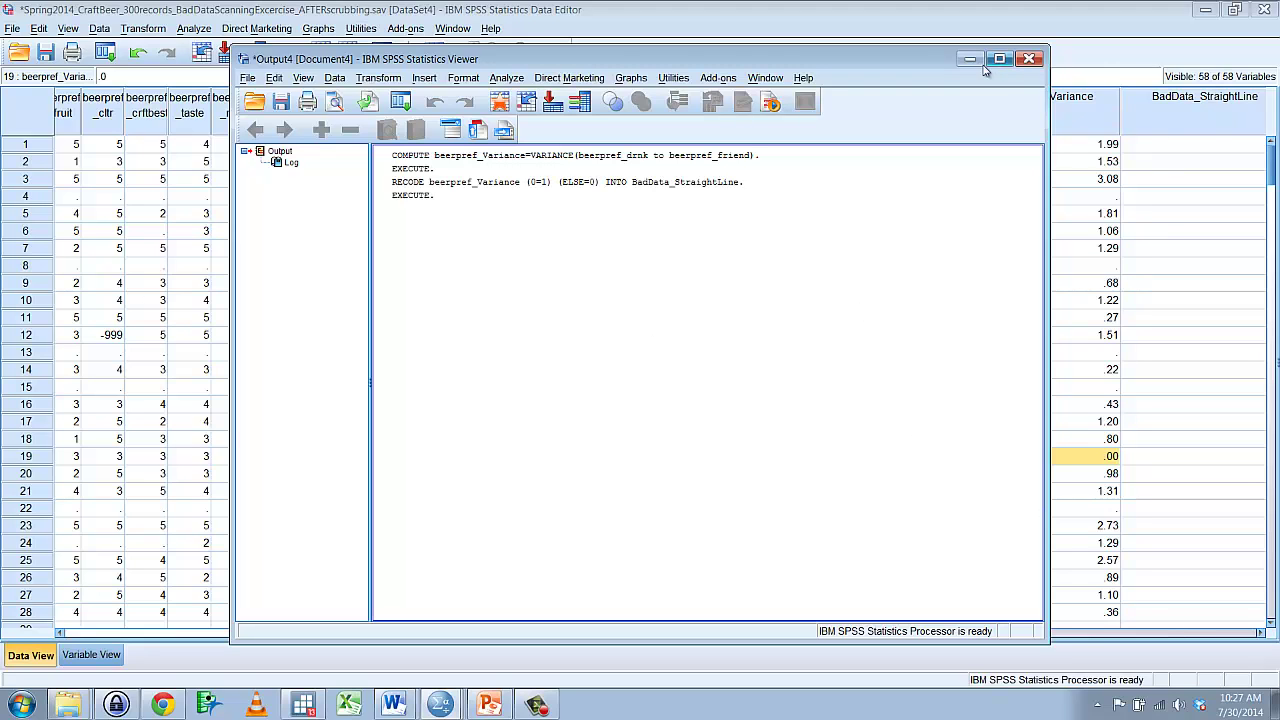
# Examine the BadData_StraightLine column against beerpref_Variance throughout the data, including row 13 where the variance is missing
pyautogui.click(1080, 632)
pyautogui.click(1262, 633)
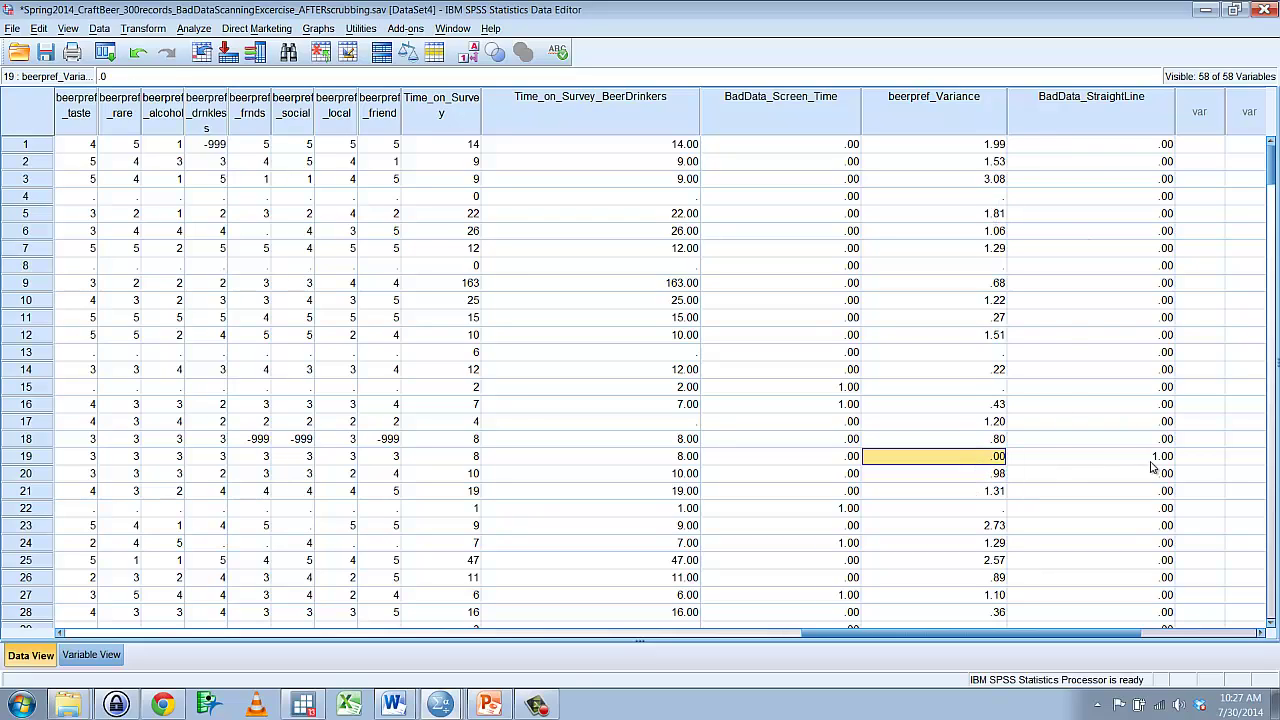
pyautogui.click(1000, 352)
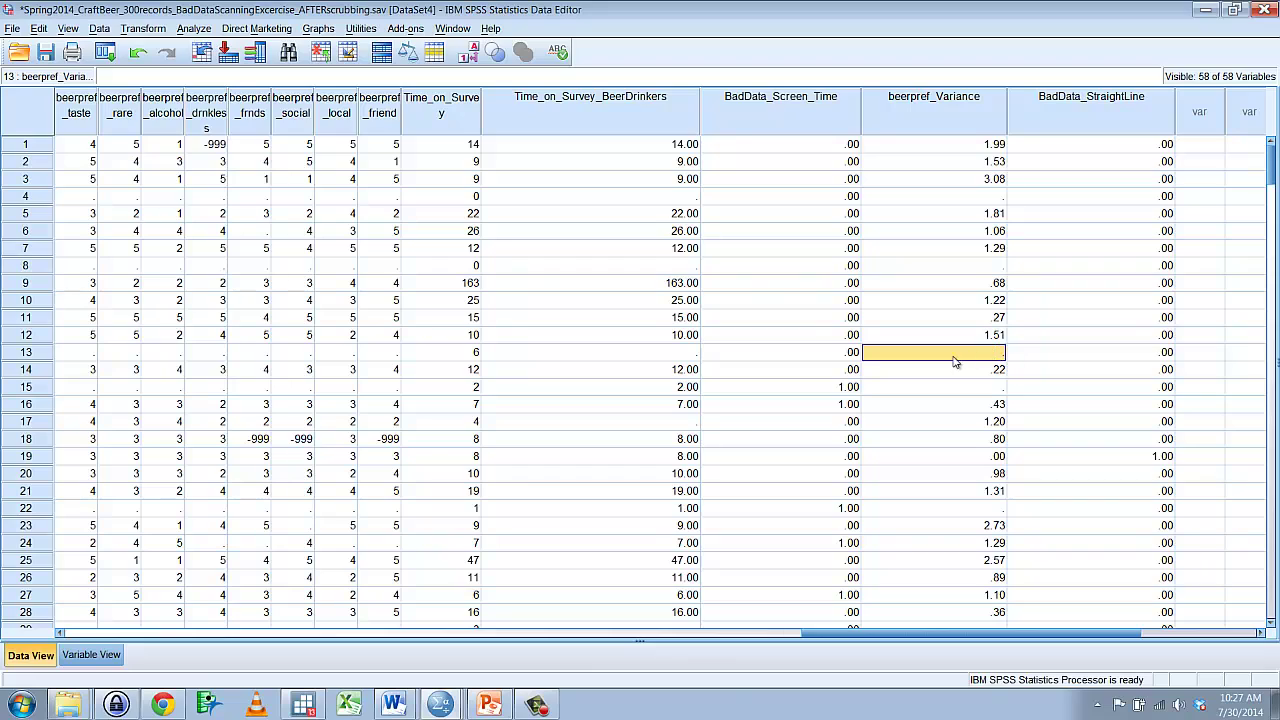
pyautogui.click(1170, 358)
pyautogui.click(978, 358)
pyautogui.scroll(-16, 1130, 363)
pyautogui.scroll(-20, 1126, 362)
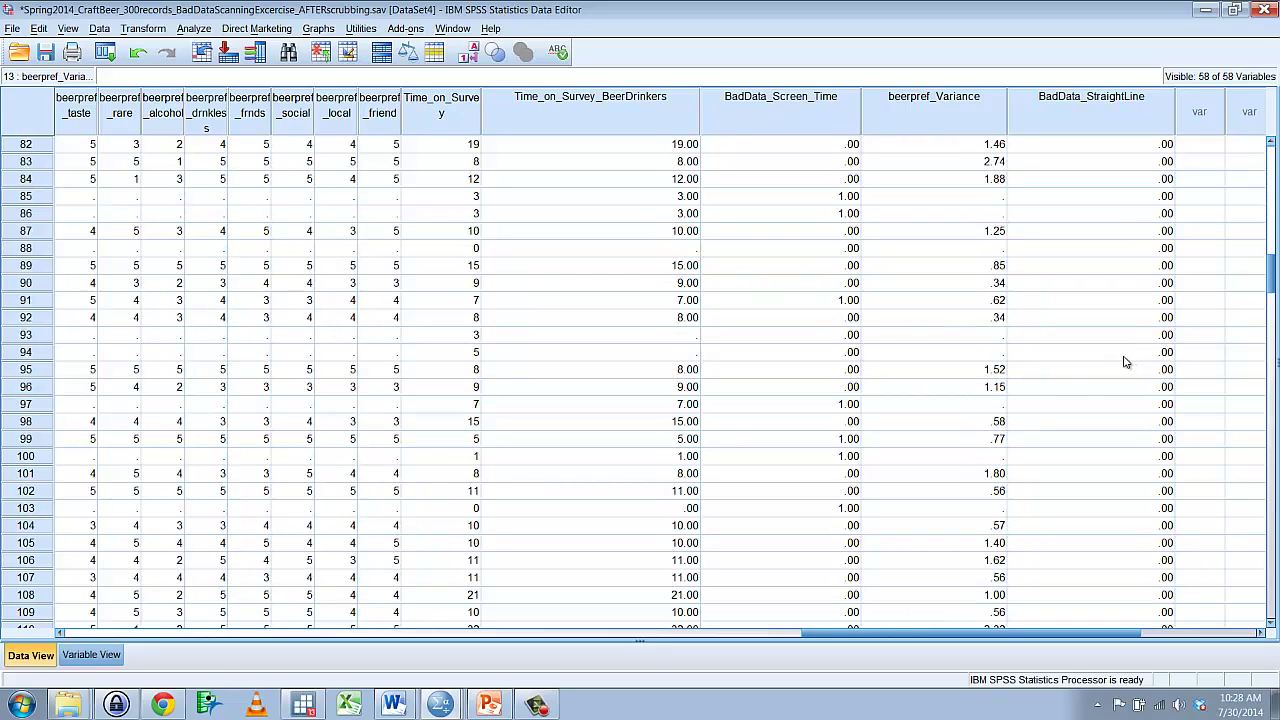
pyautogui.scroll(-20, 1120, 375)
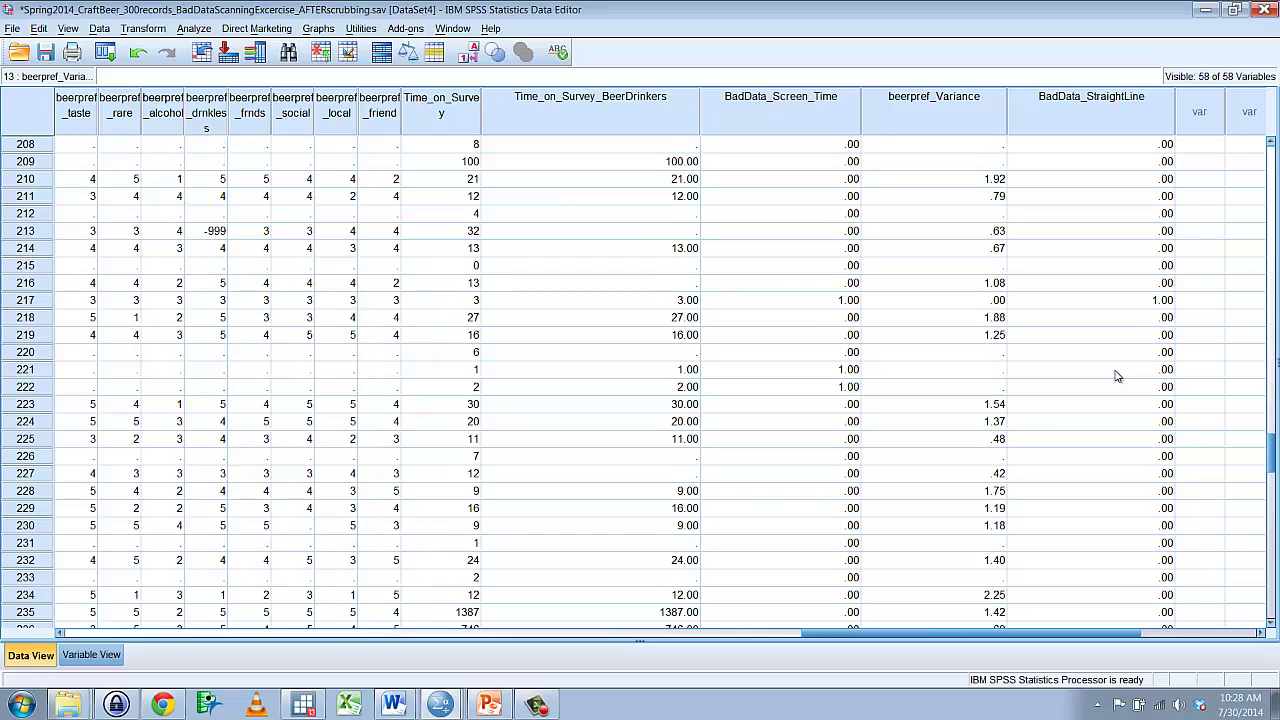
pyautogui.scroll(-12, 1128, 449)
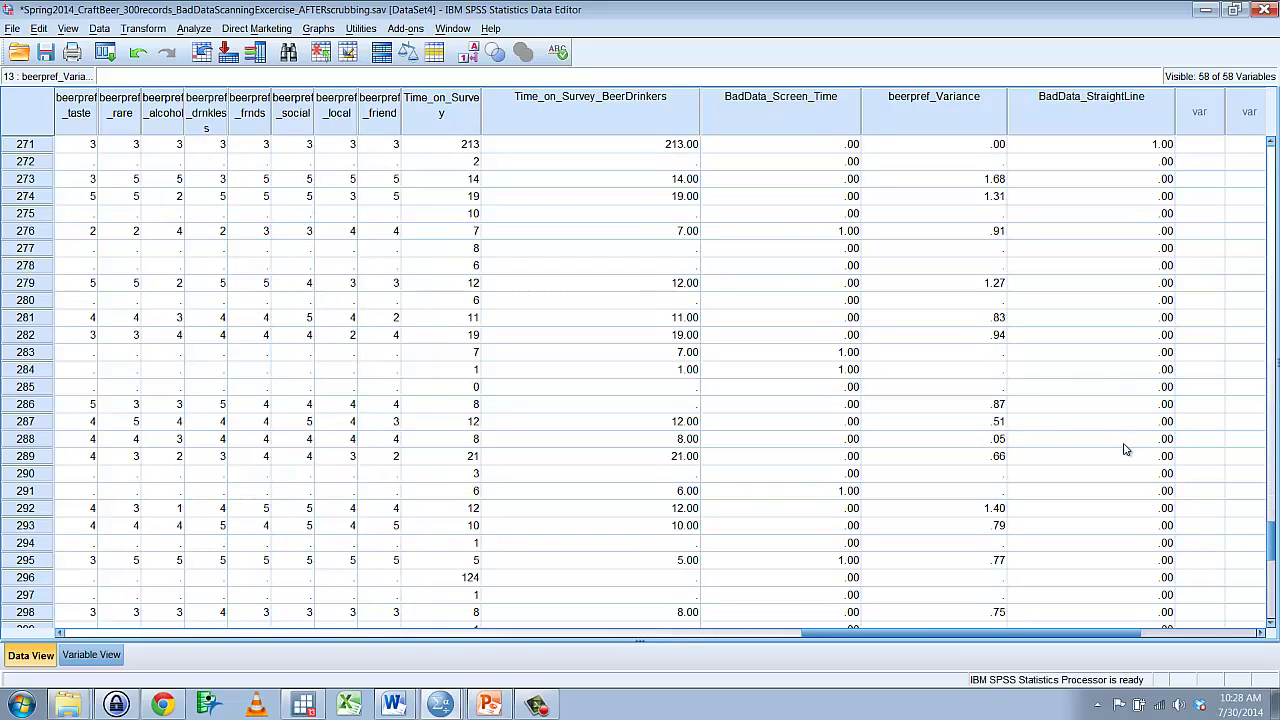
pyautogui.scroll(13, 1272, 370)
pyautogui.scroll(20, 1274, 370)
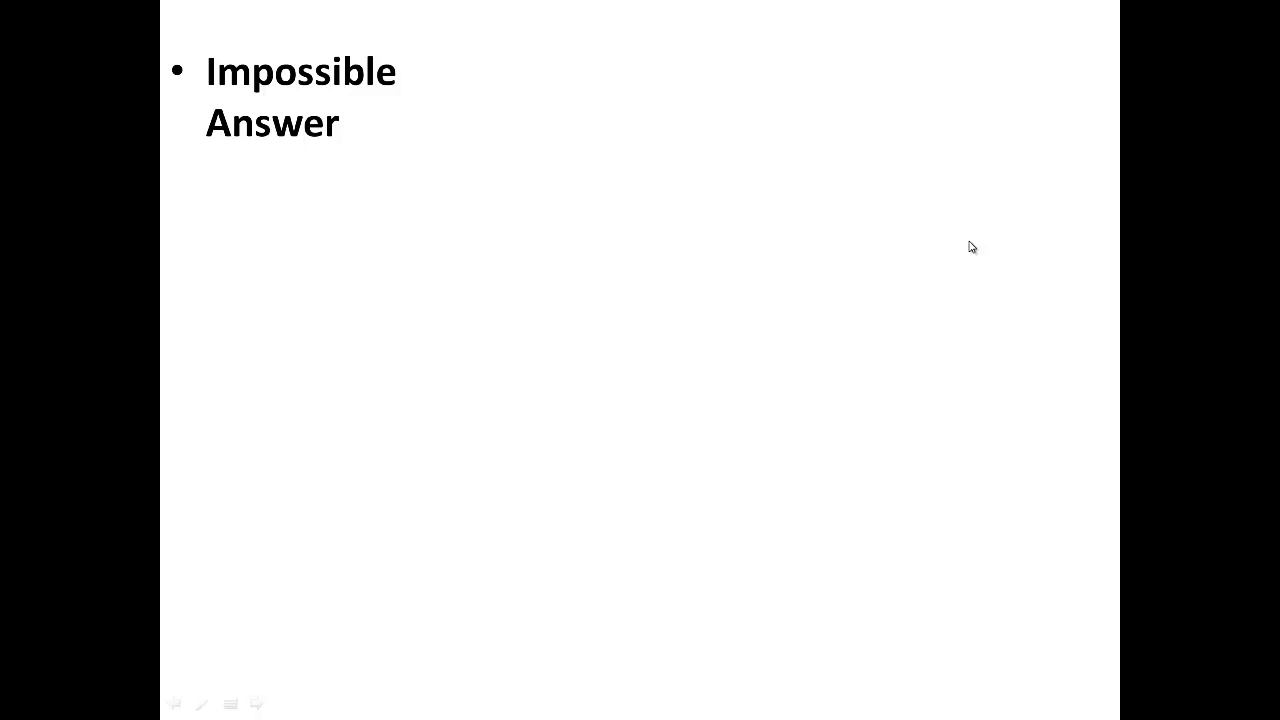
pyautogui.click(970, 247)
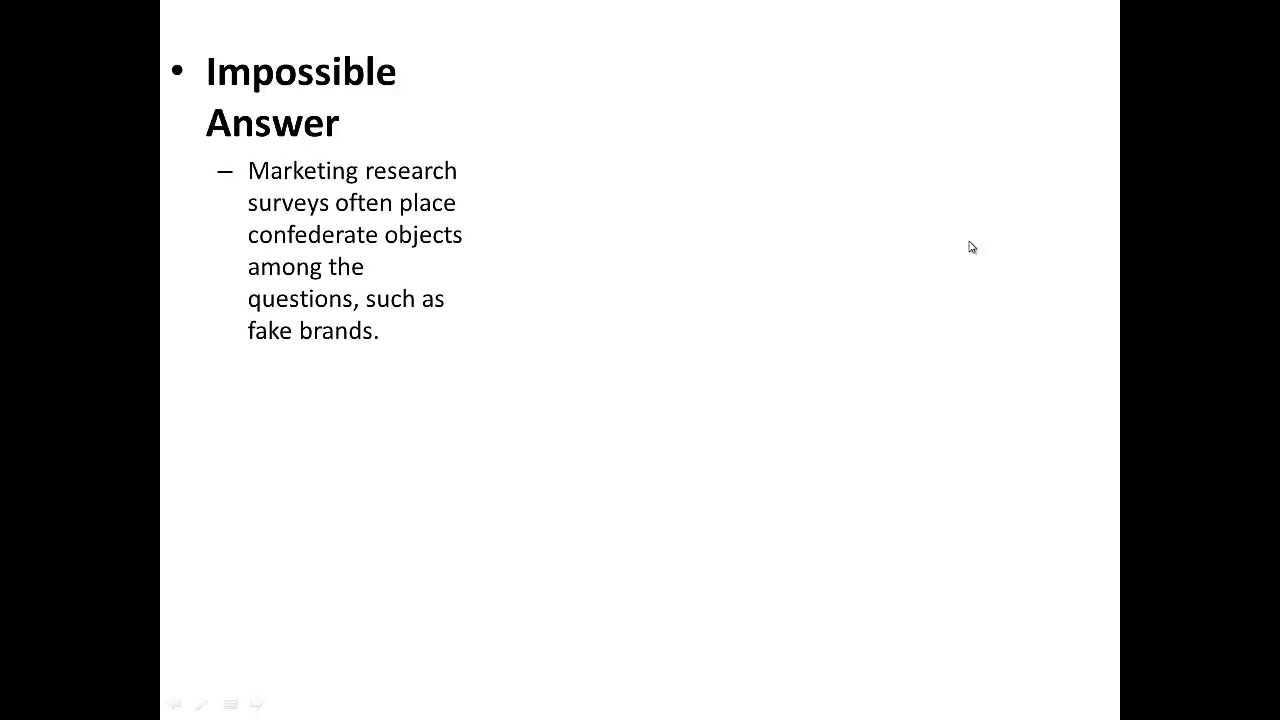